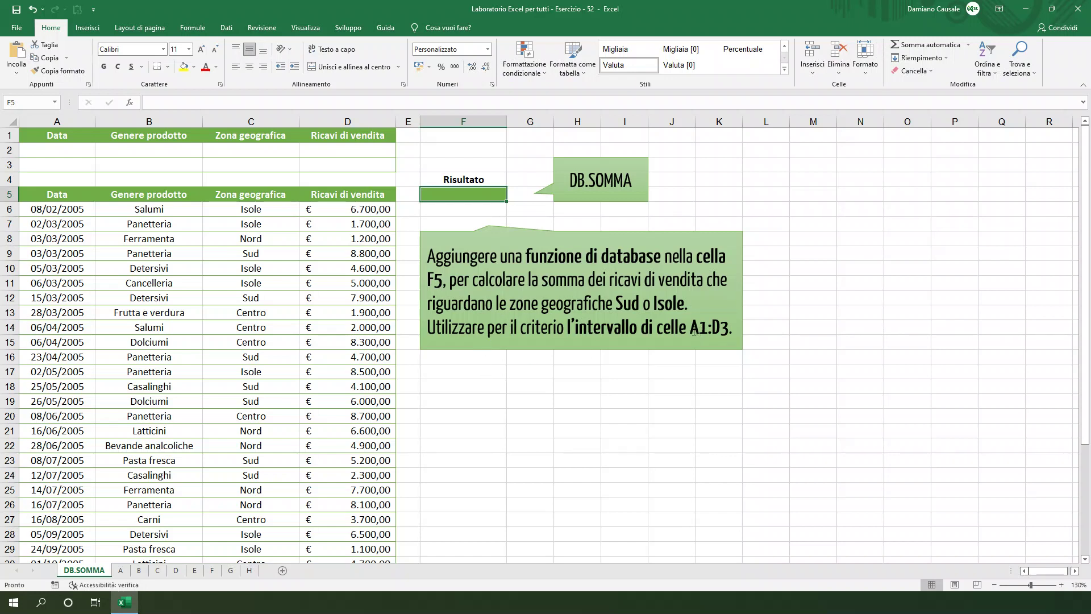
# - Enter the criteria Sud in C2 and Isole in C3 under Zona geografica
pyautogui.click(230, 149)
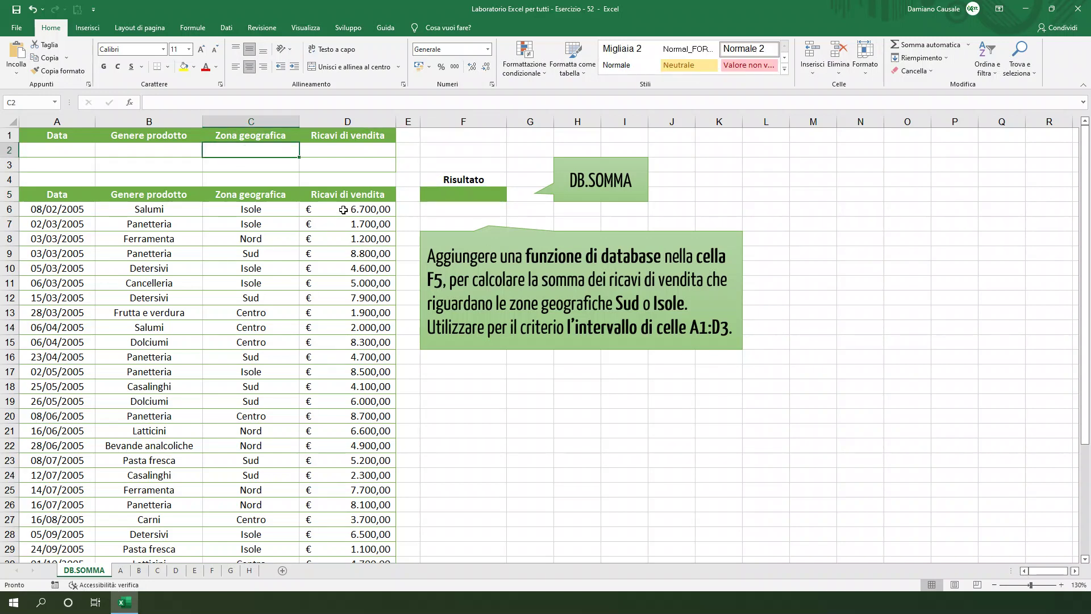
pyautogui.write('Su')
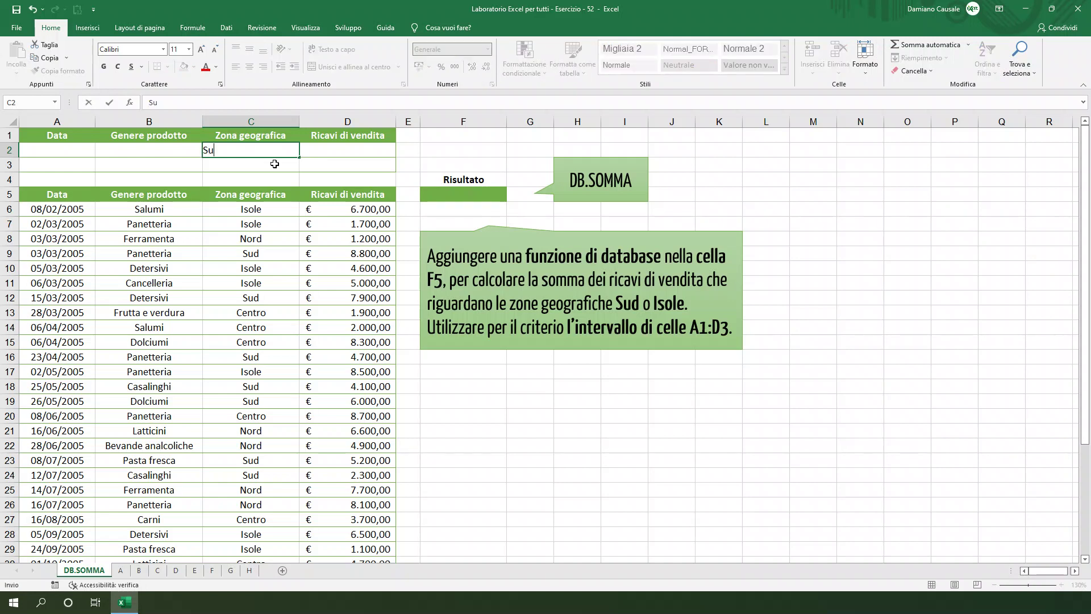
pyautogui.press('Return')
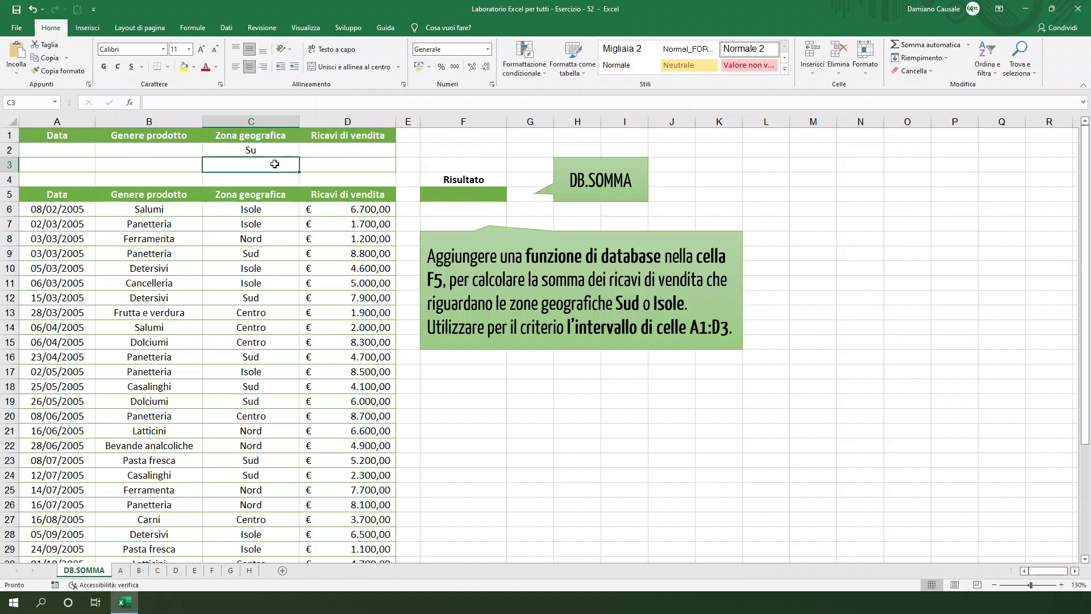
pyautogui.doubleClick(273, 146)
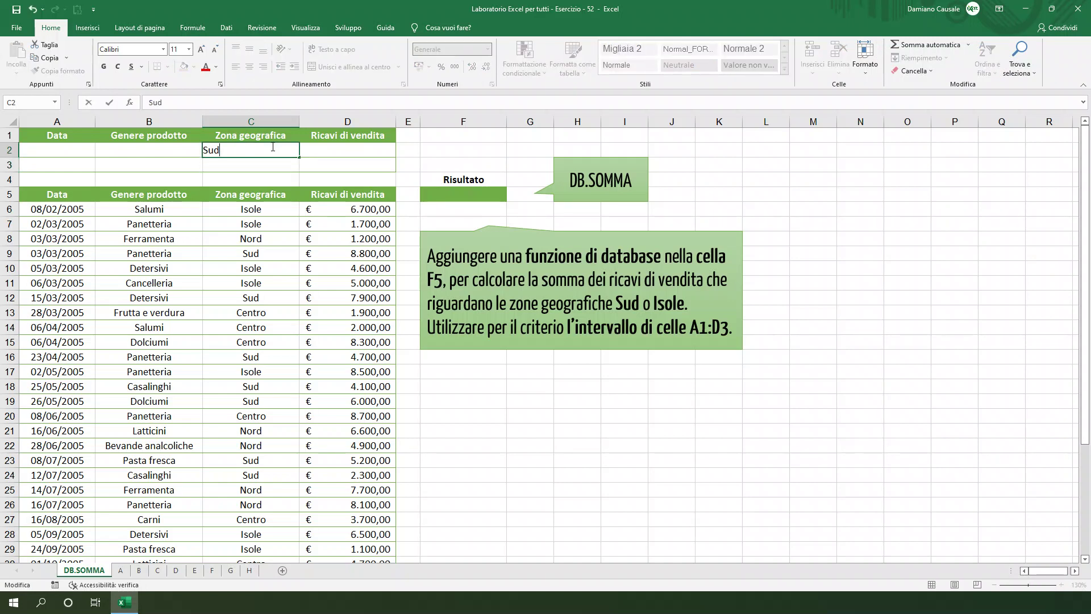
pyautogui.press('Return')
pyautogui.write('Isole')
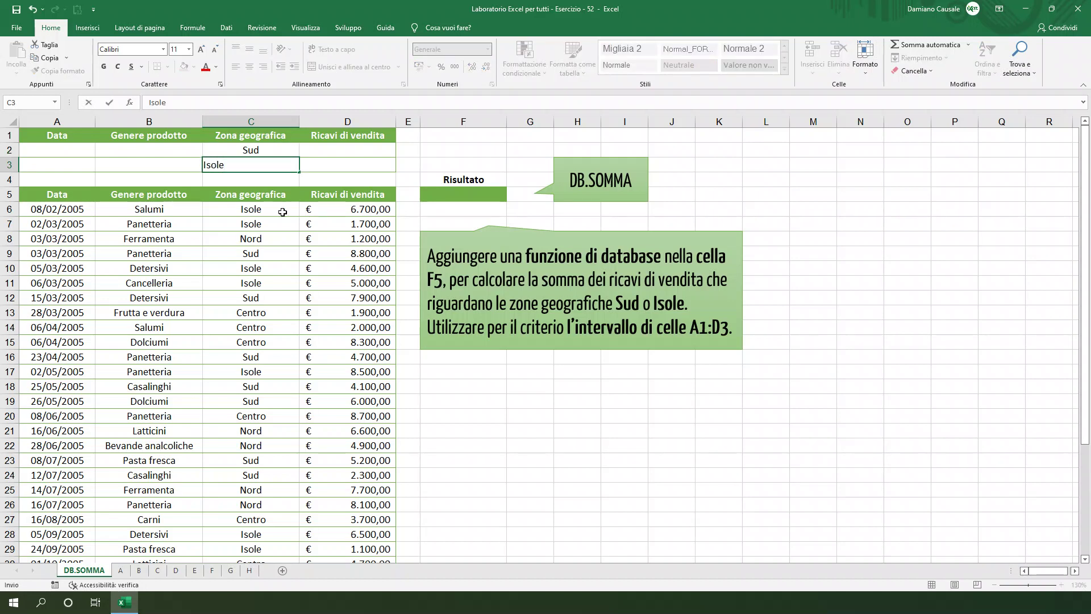
pyautogui.press('Return')
pyautogui.click(455, 192)
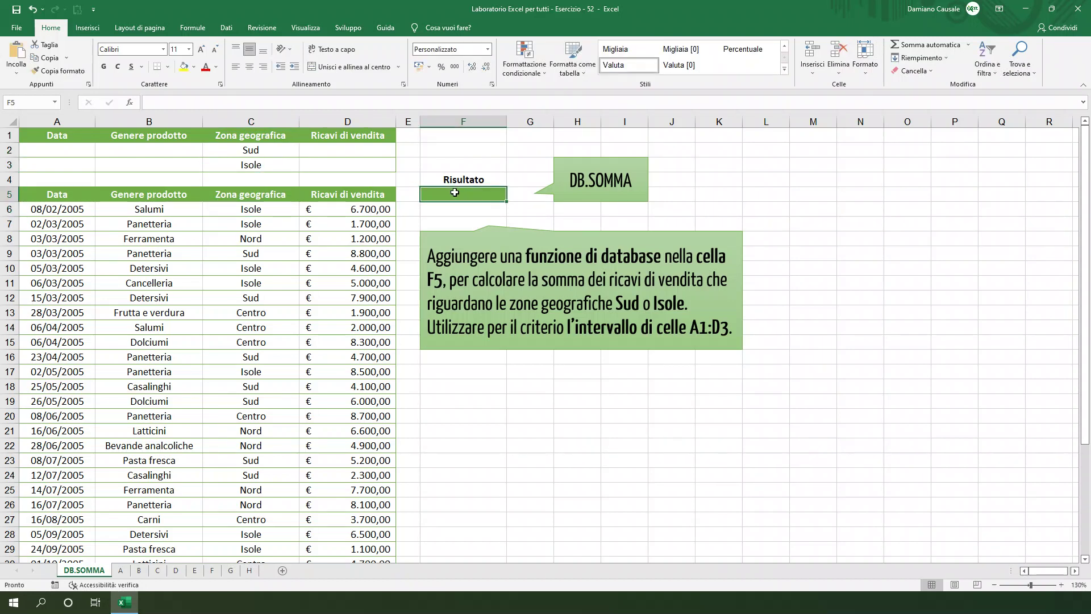
# - Enter =DB.SOMMA(A5:D39;D5;A1:D3) in F5, totalling € 119.900,00 for Sud and Isole
pyautogui.write('=')
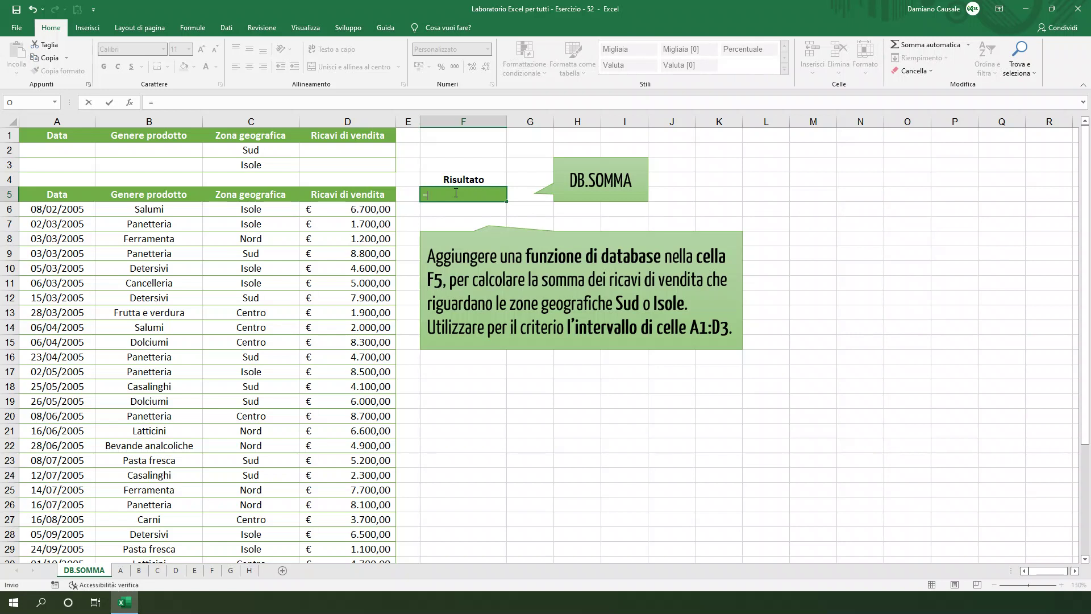
pyautogui.write('db')
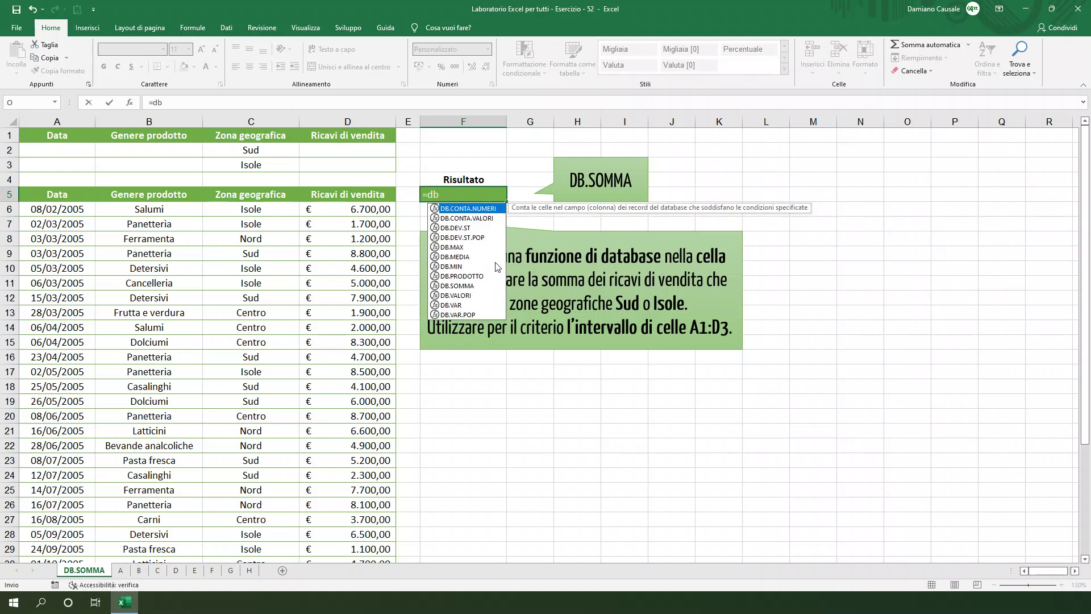
pyautogui.doubleClick(461, 286)
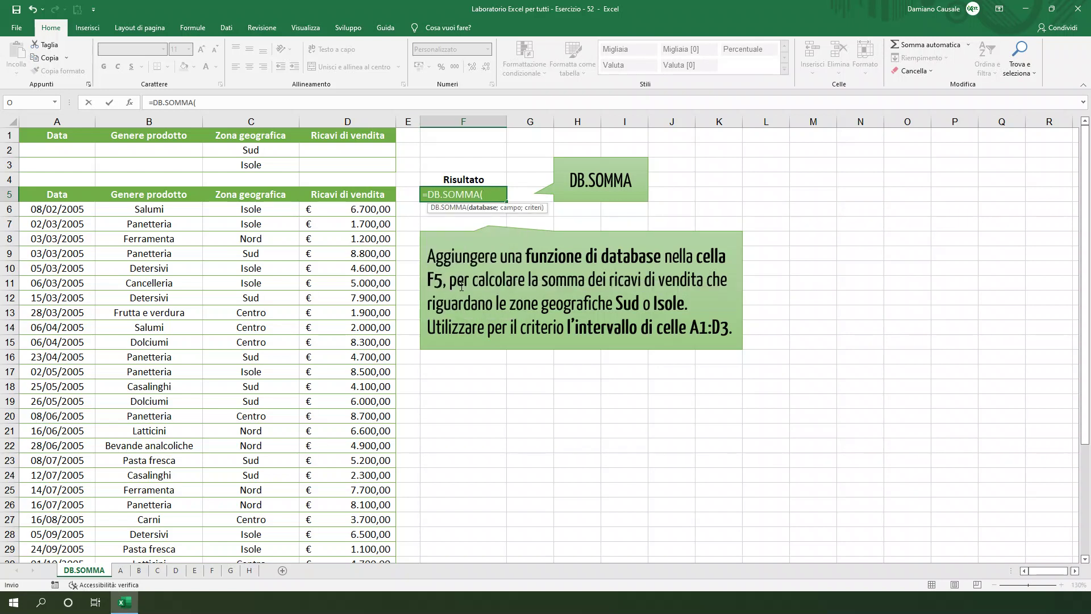
pyautogui.click(132, 103)
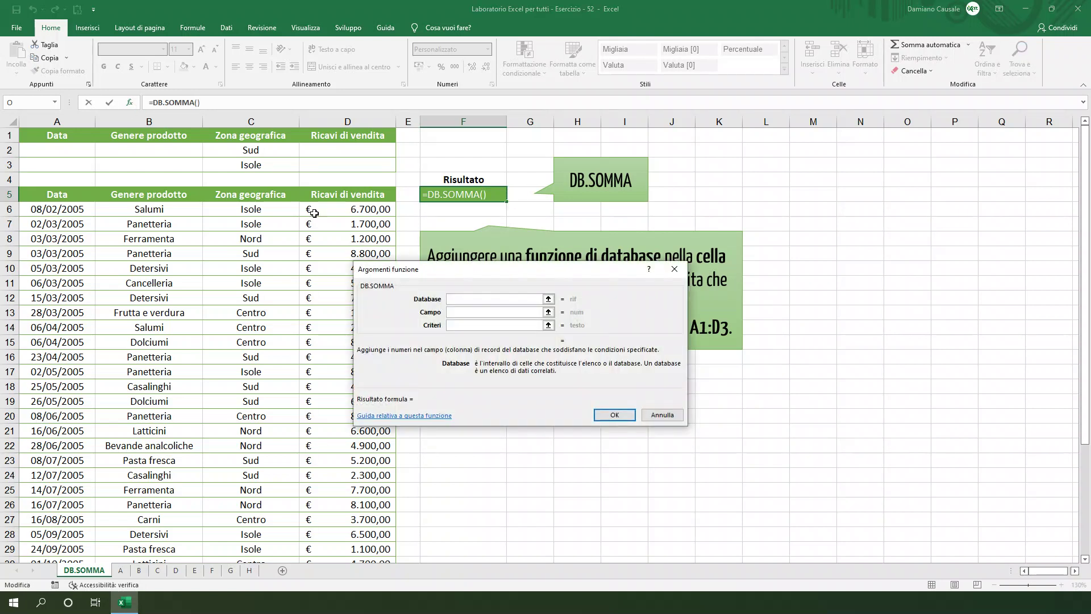
pyautogui.moveTo(422, 269); pyautogui.dragTo(402, 270)
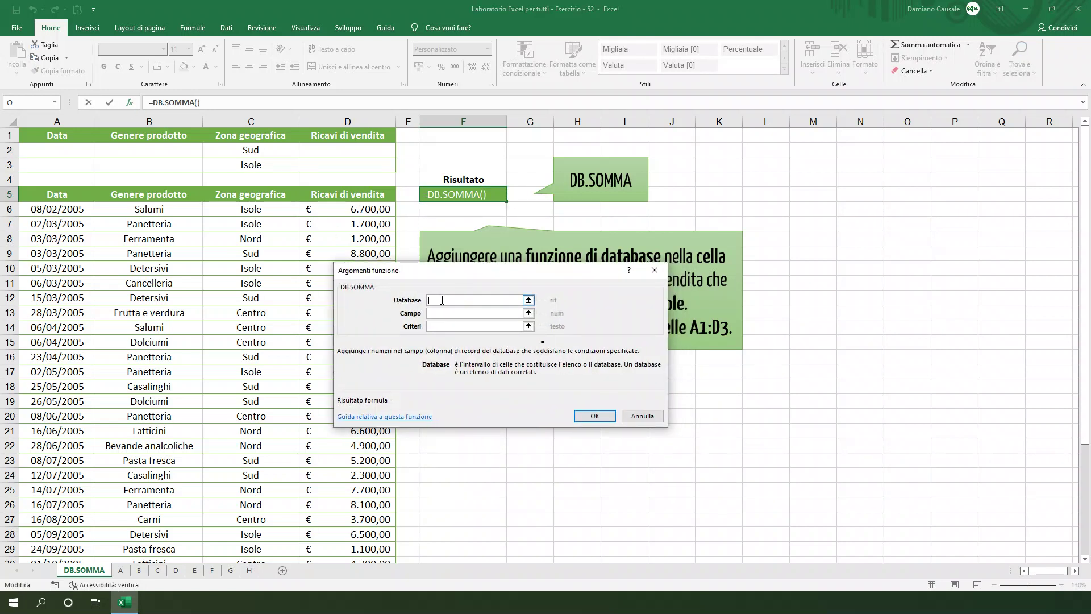
pyautogui.moveTo(52, 196); pyautogui.dragTo(361, 218)
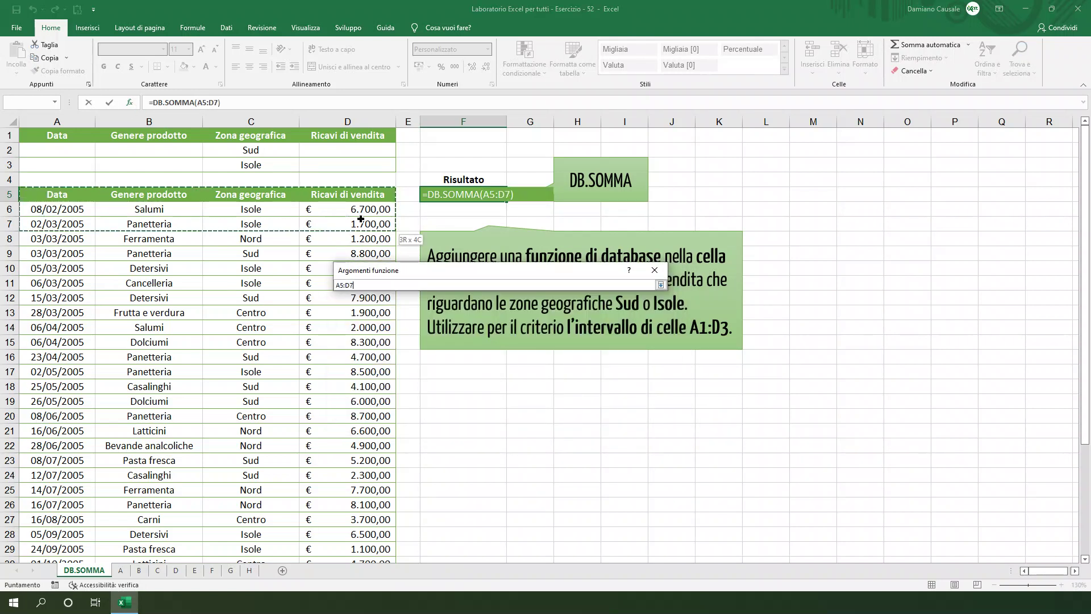
pyautogui.hotkey('ctrl', 'shift', 'Down')
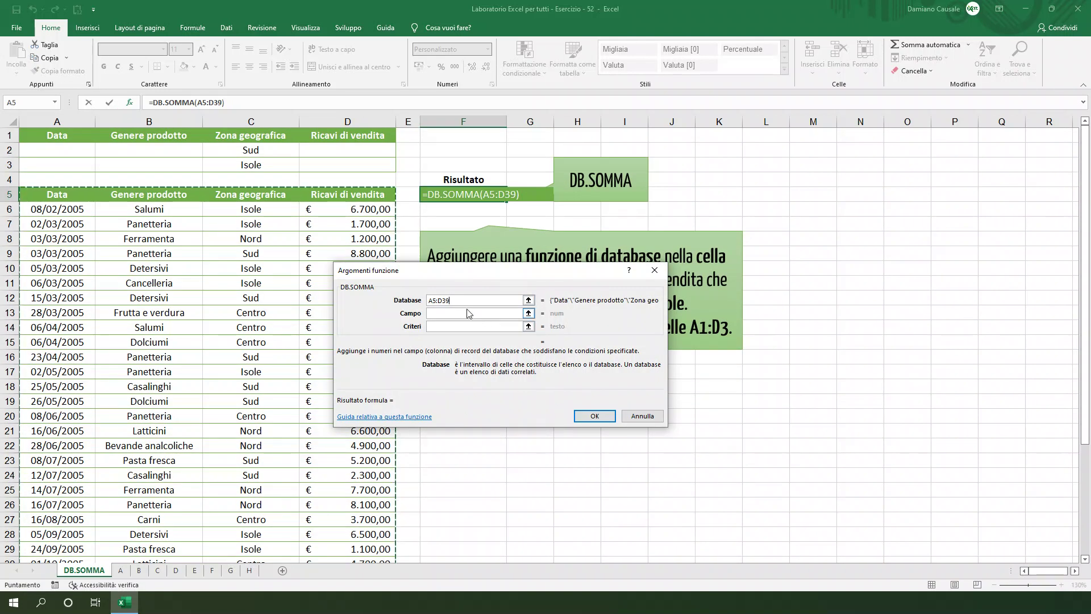
pyautogui.click(461, 314)
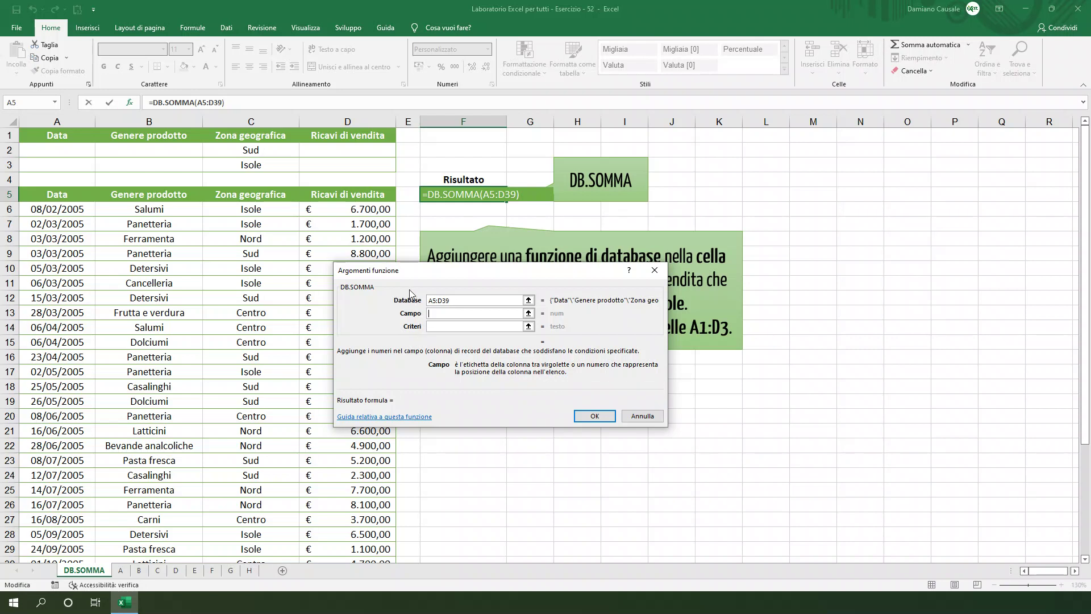
pyautogui.click(349, 197)
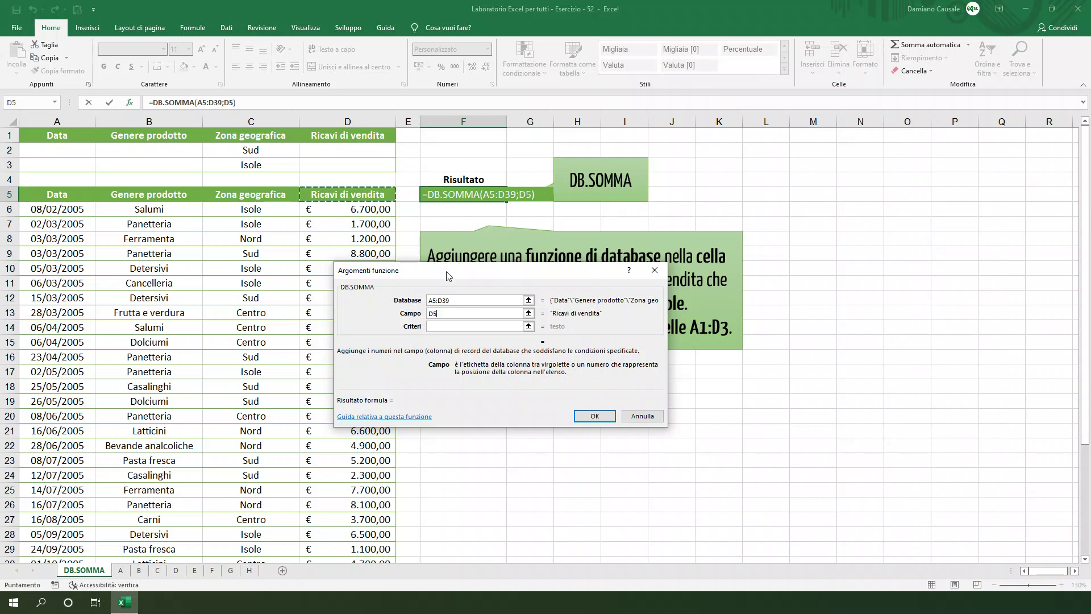
pyautogui.click(442, 328)
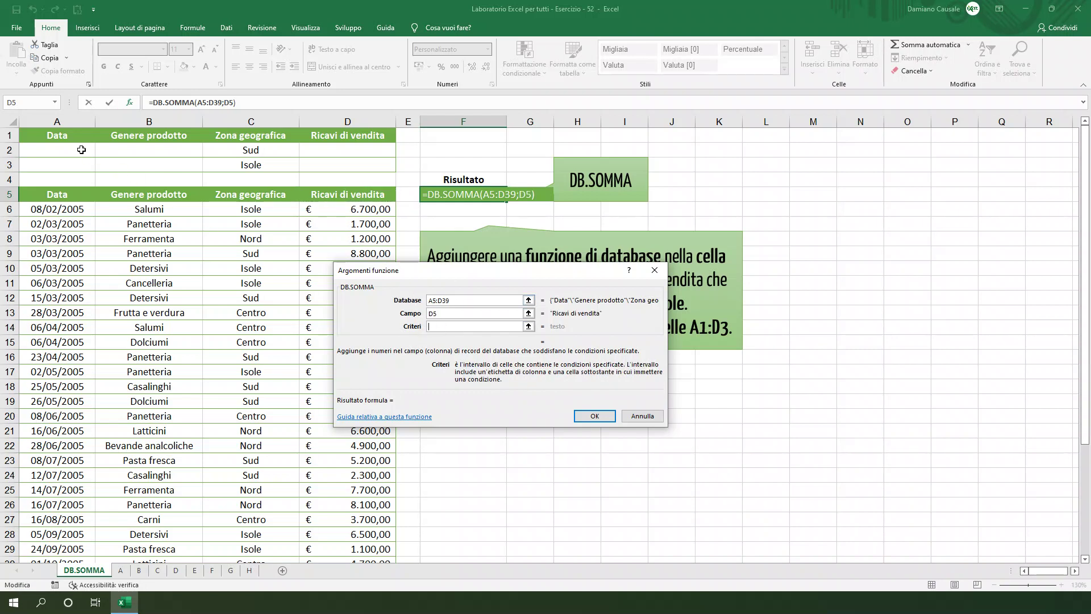
pyautogui.moveTo(73, 135); pyautogui.dragTo(370, 165)
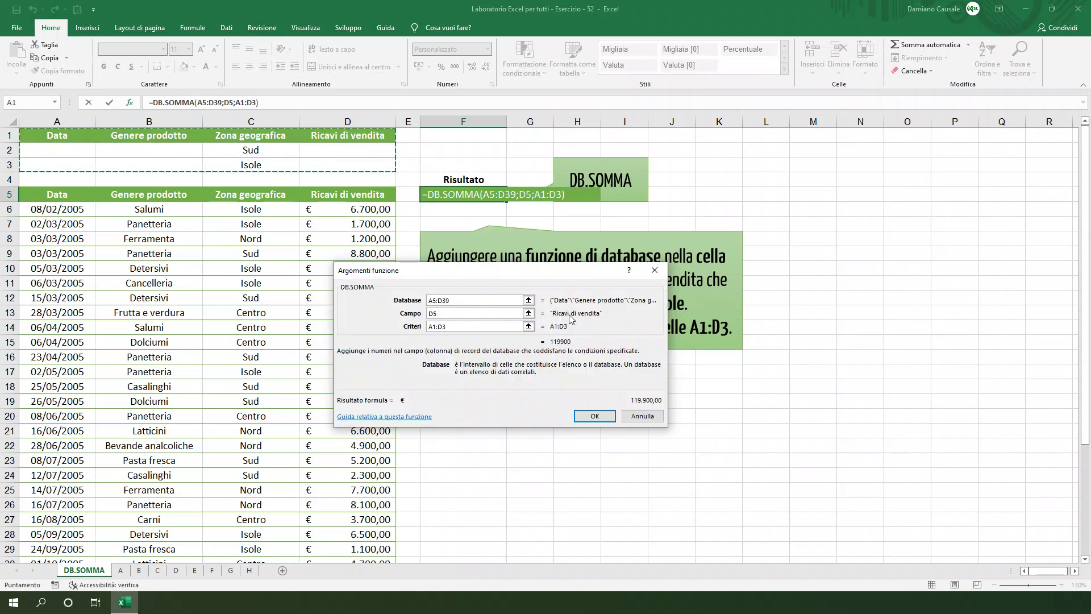
pyautogui.click(595, 416)
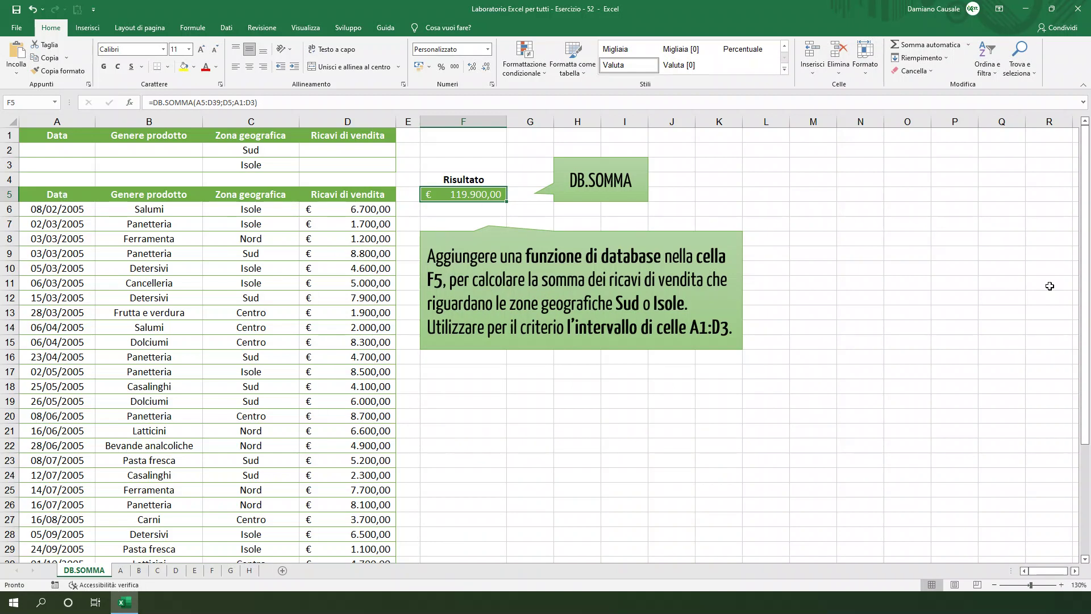
# - Turn on filtering for the sales table headers
pyautogui.moveTo(66, 197); pyautogui.dragTo(335, 194)
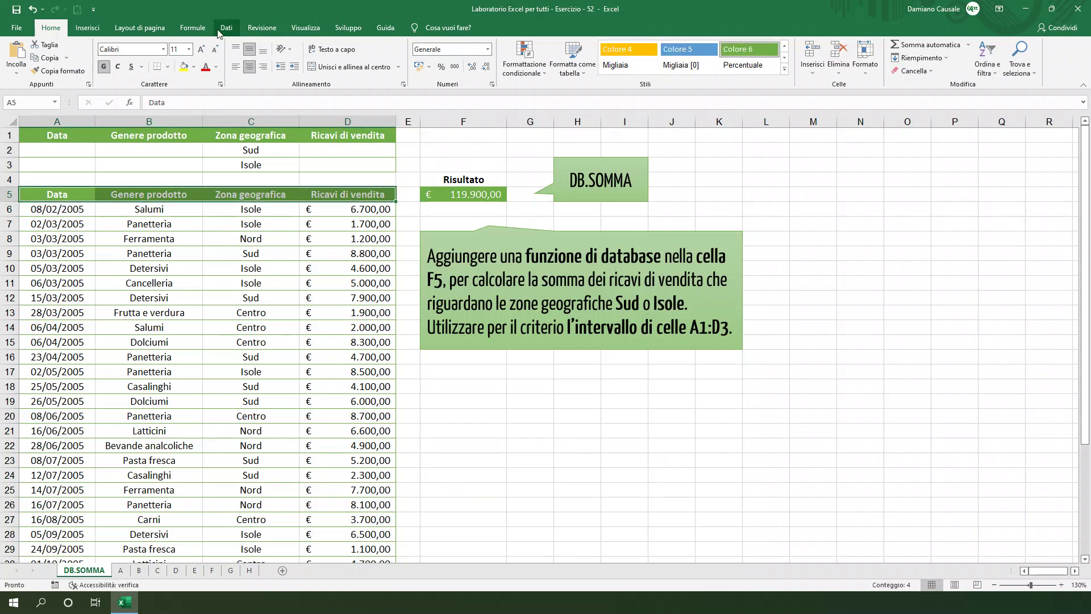
pyautogui.click(220, 30)
pyautogui.click(380, 51)
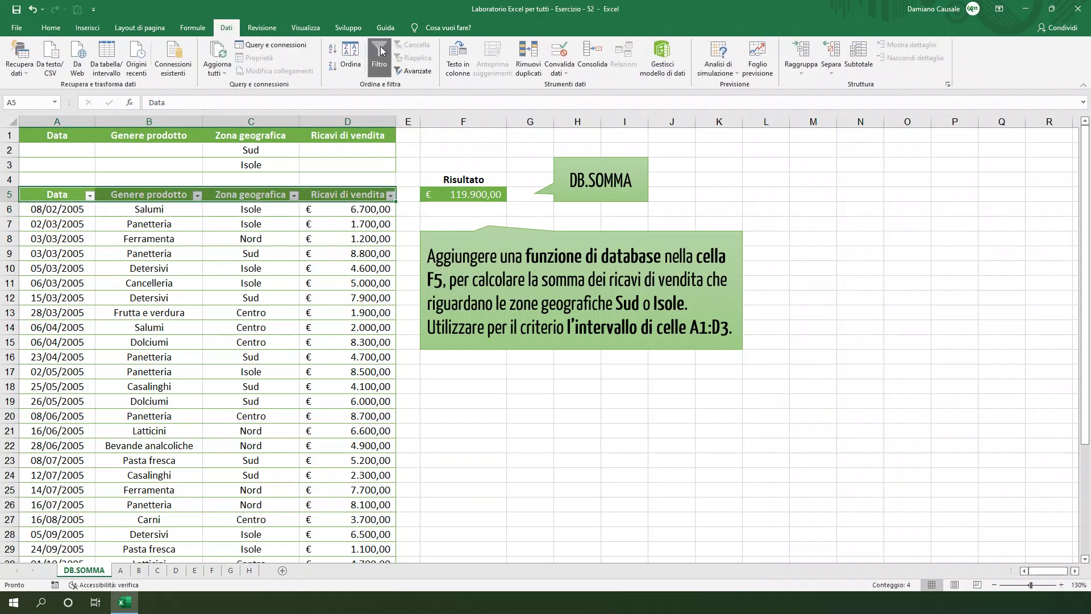
# - Filter Zona geografica to Sud and Isole, check the revenues total € 119.900,00, then open sheet A
pyautogui.click(294, 195)
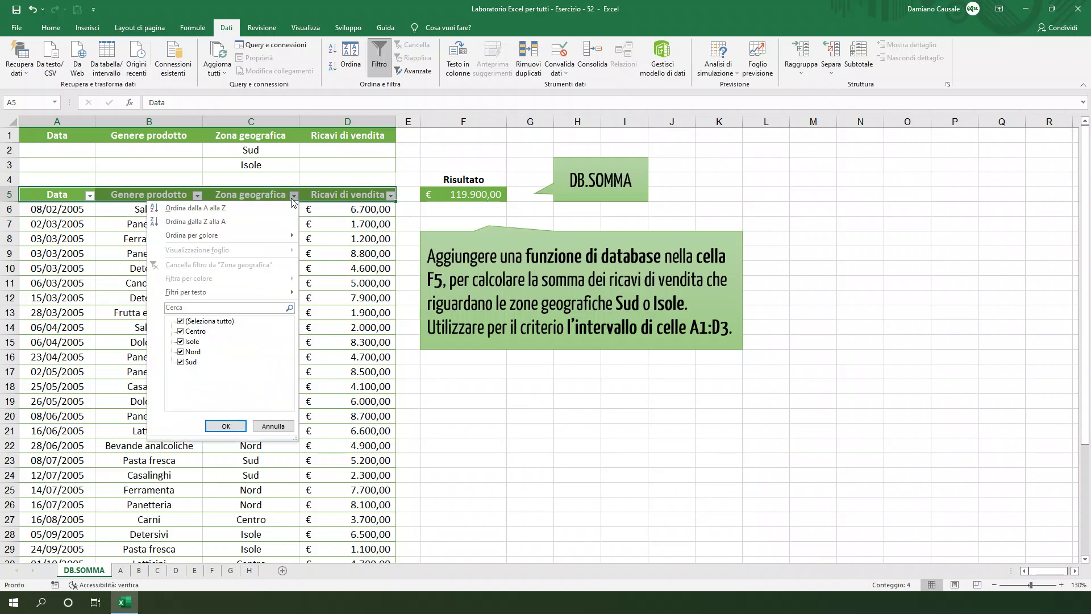
pyautogui.click(181, 322)
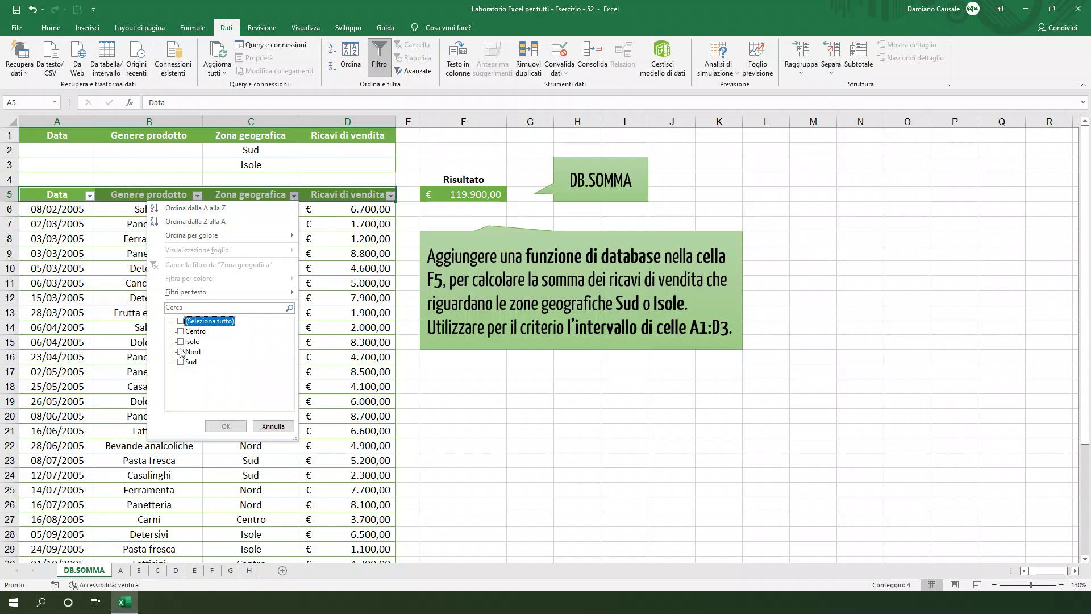
pyautogui.click(181, 342)
pyautogui.click(180, 362)
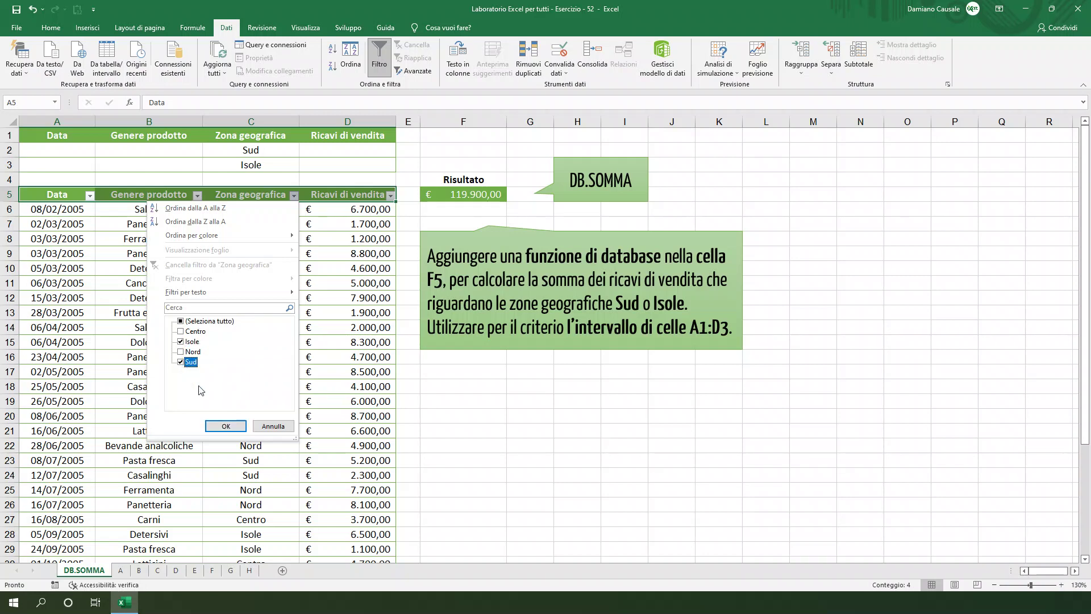
pyautogui.click(225, 426)
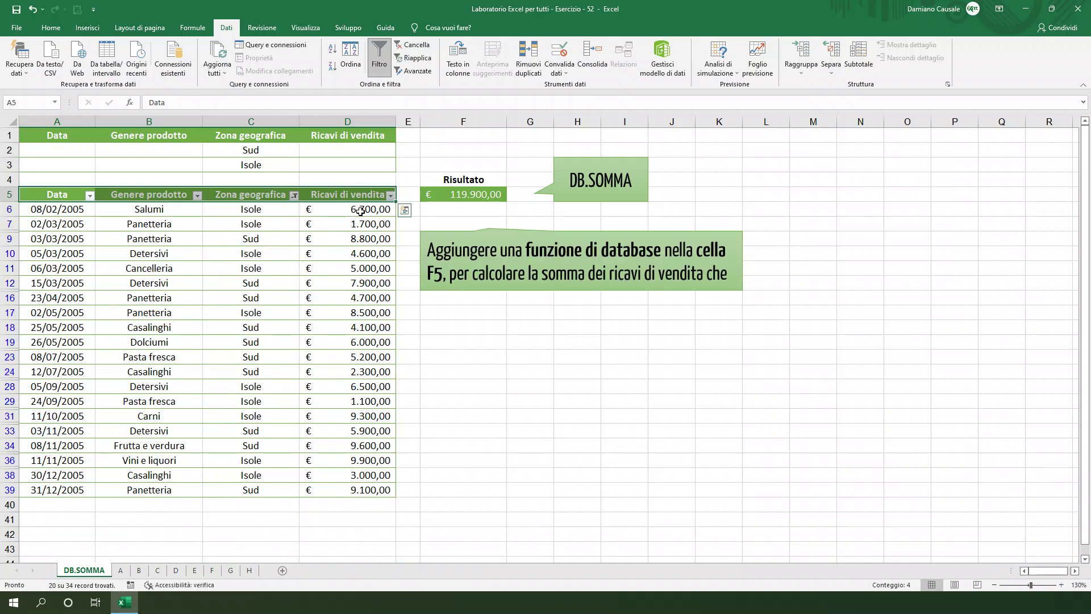
pyautogui.moveTo(363, 209); pyautogui.dragTo(365, 484)
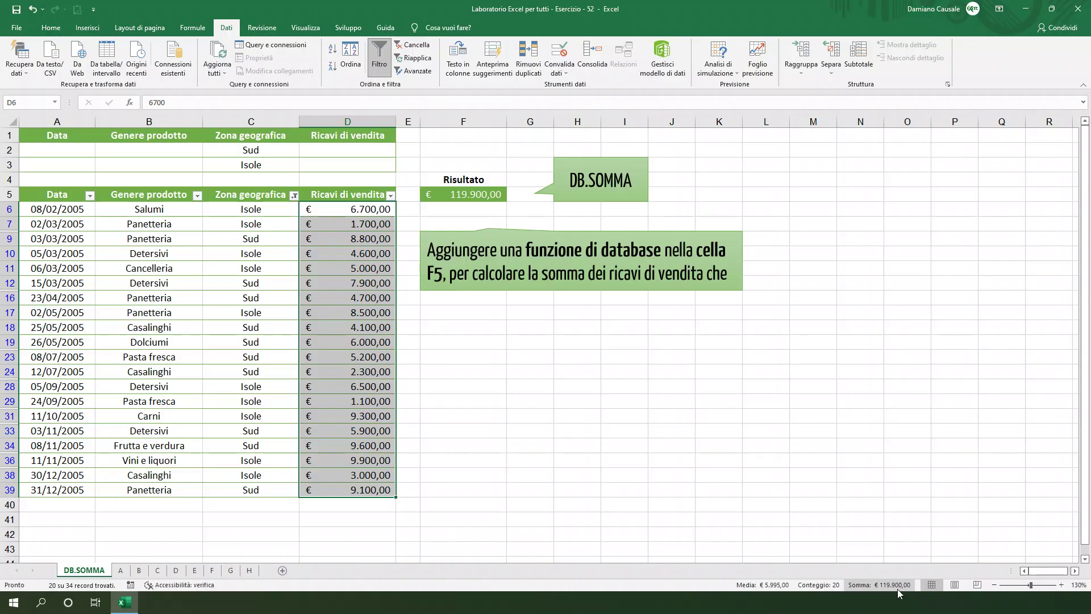
pyautogui.click(120, 570)
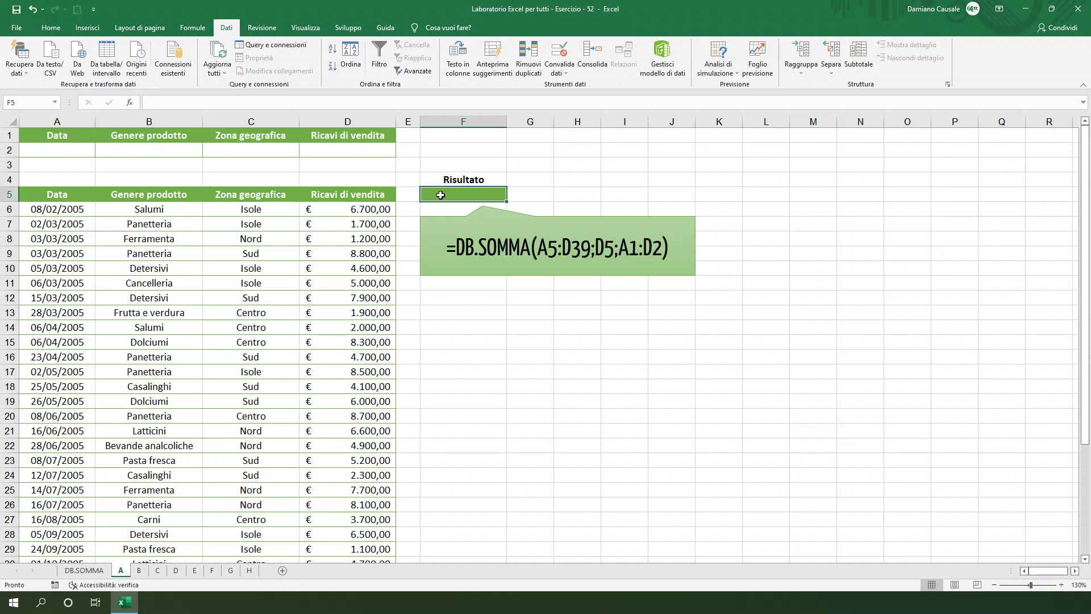
# - On sheet A, enter =DB.SOMMA(A5:D39;D5;A1:D2) in F5, giving € 189.900,00
pyautogui.doubleClick(441, 195)
pyautogui.write('=')
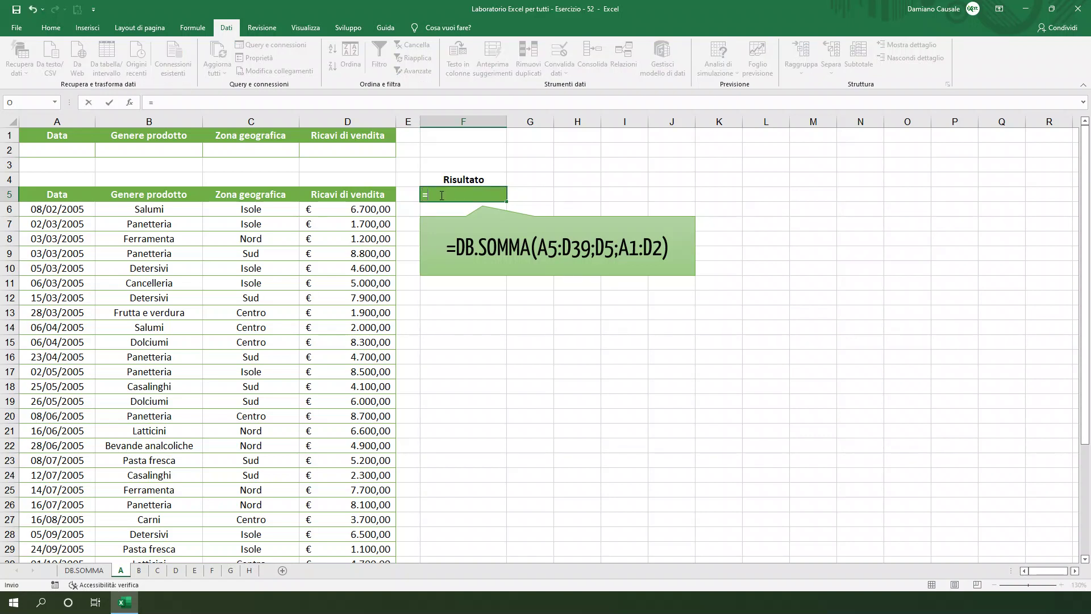
pyautogui.write('db')
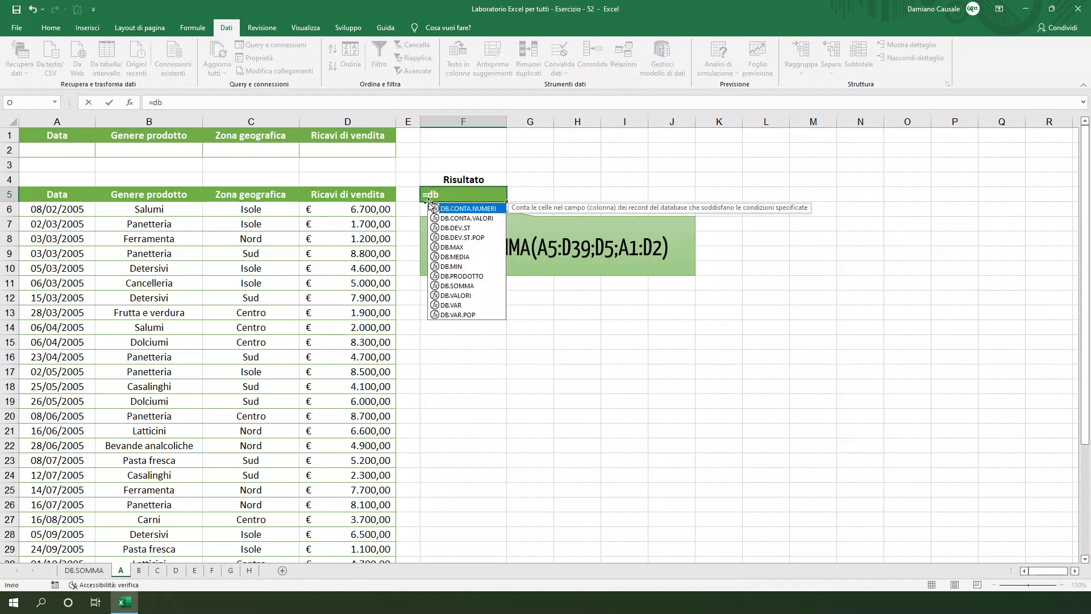
pyautogui.doubleClick(462, 285)
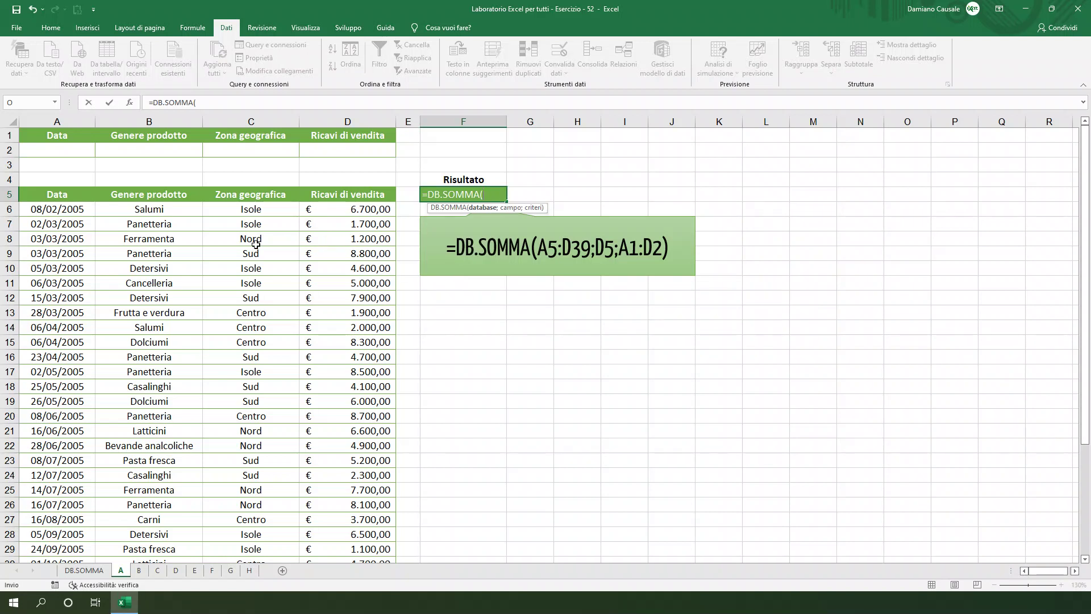
pyautogui.moveTo(73, 200); pyautogui.dragTo(337, 227)
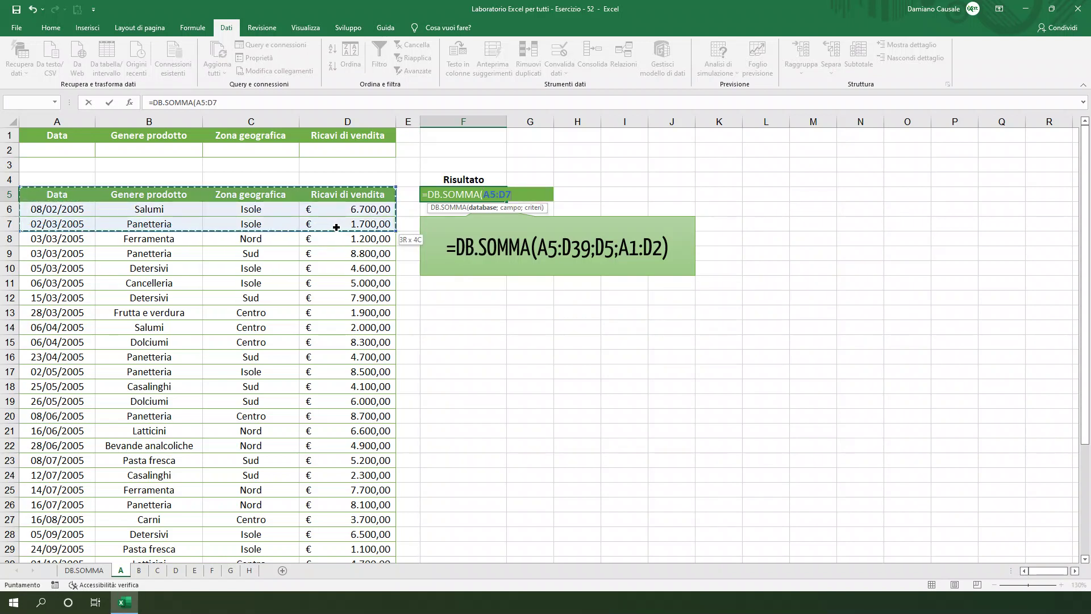
pyautogui.hotkey('ctrl', 'shift', 'Down')
pyautogui.scroll(4, 337, 227)
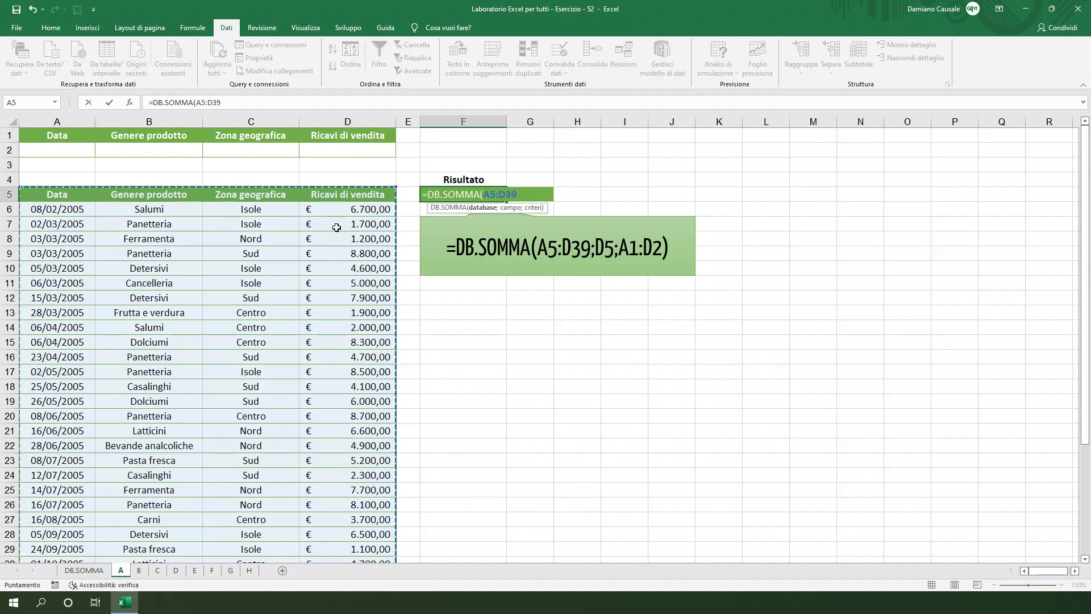
pyautogui.write(';')
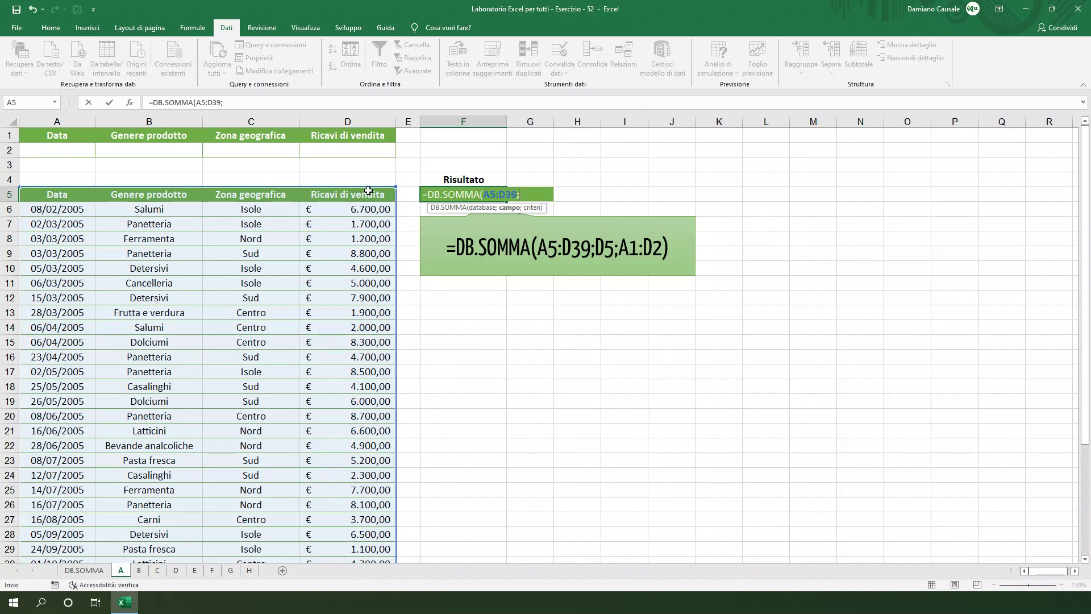
pyautogui.click(365, 194)
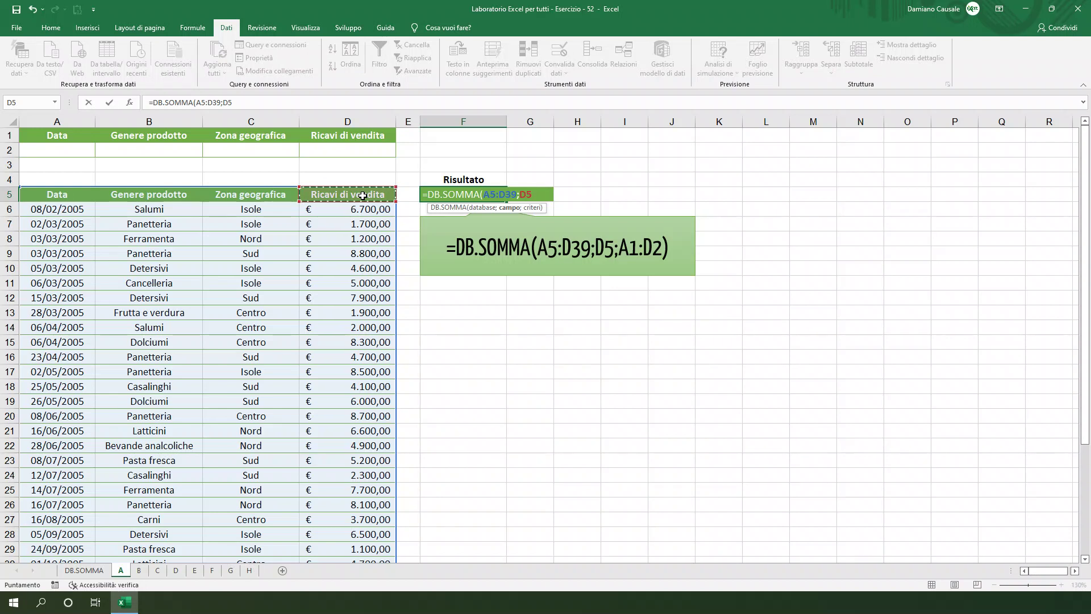
pyautogui.write(';')
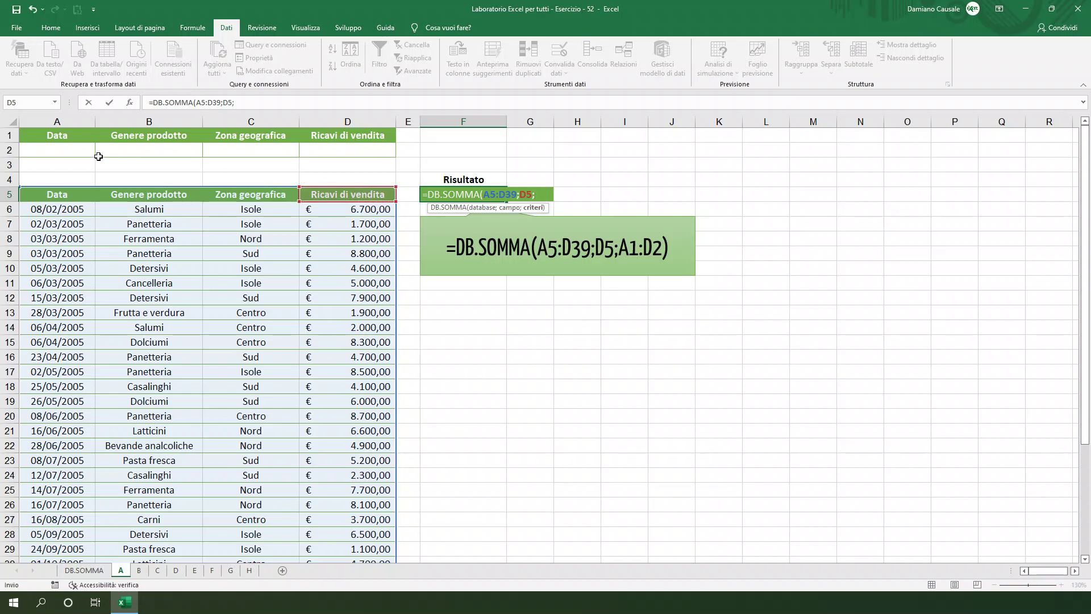
pyautogui.moveTo(76, 137); pyautogui.dragTo(353, 147)
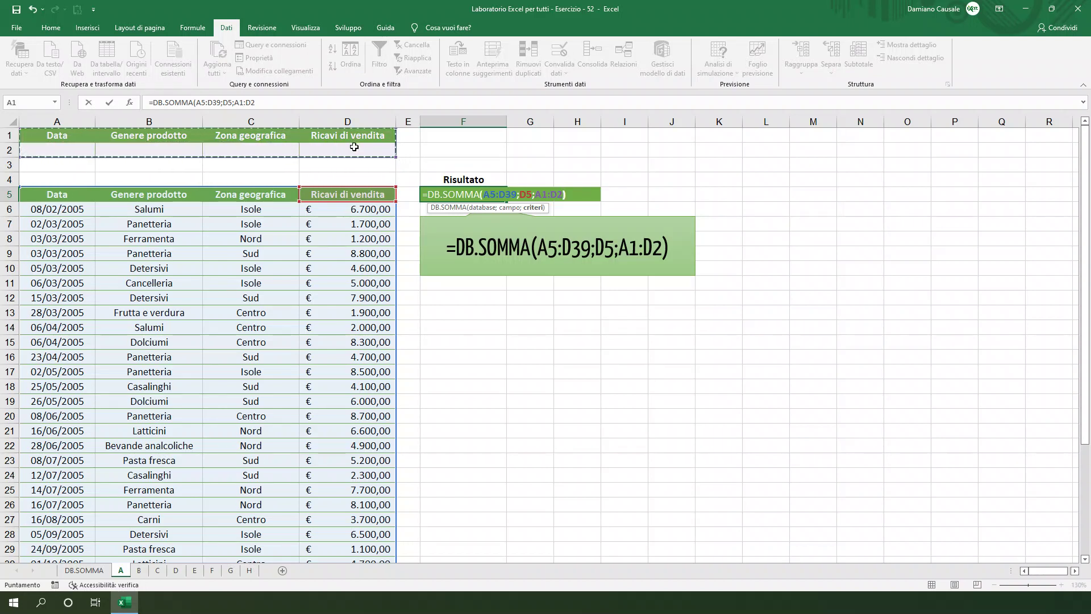
pyautogui.press('Return')
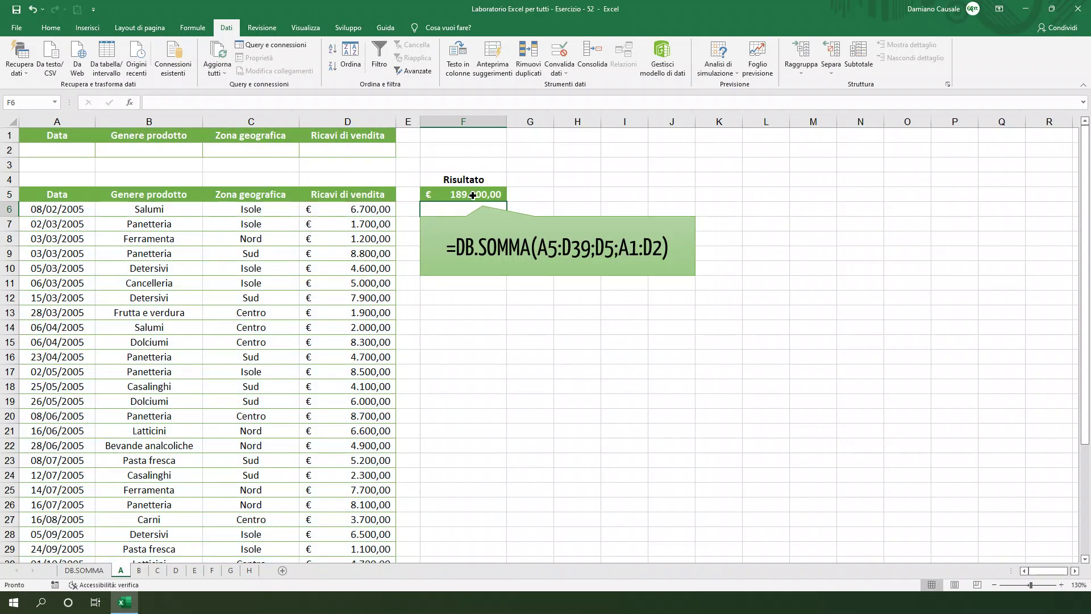
pyautogui.click(473, 196)
# - Select revenues D6:D39 to confirm they total € 189.900,00, then go to sheet B
pyautogui.click(377, 208)
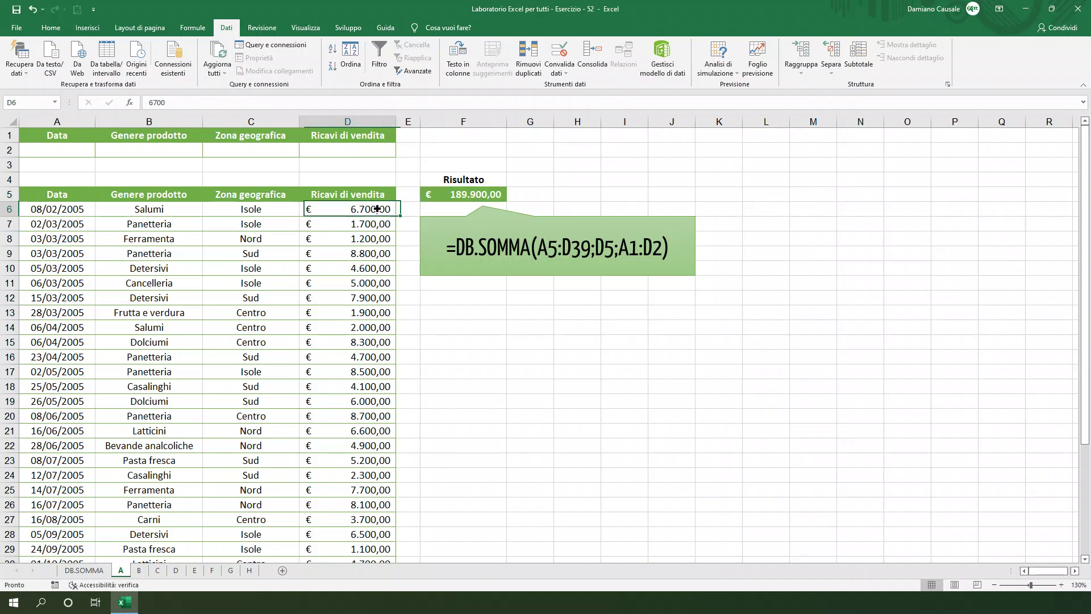
pyautogui.hotkey('ctrl', 'shift', 'Right')
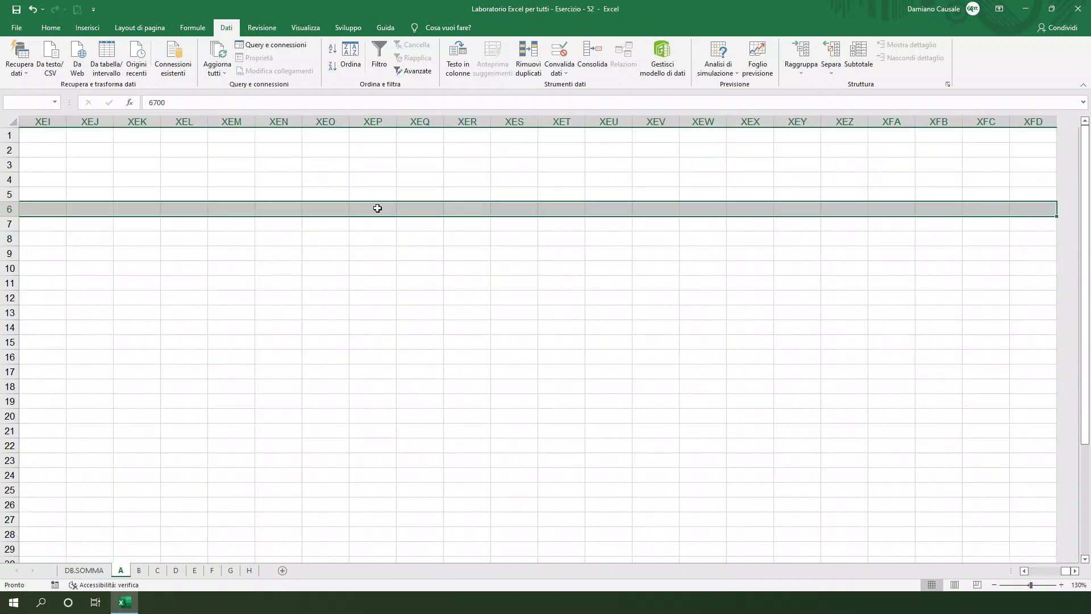
pyautogui.hotkey('ctrl', 'shift', 'Left')
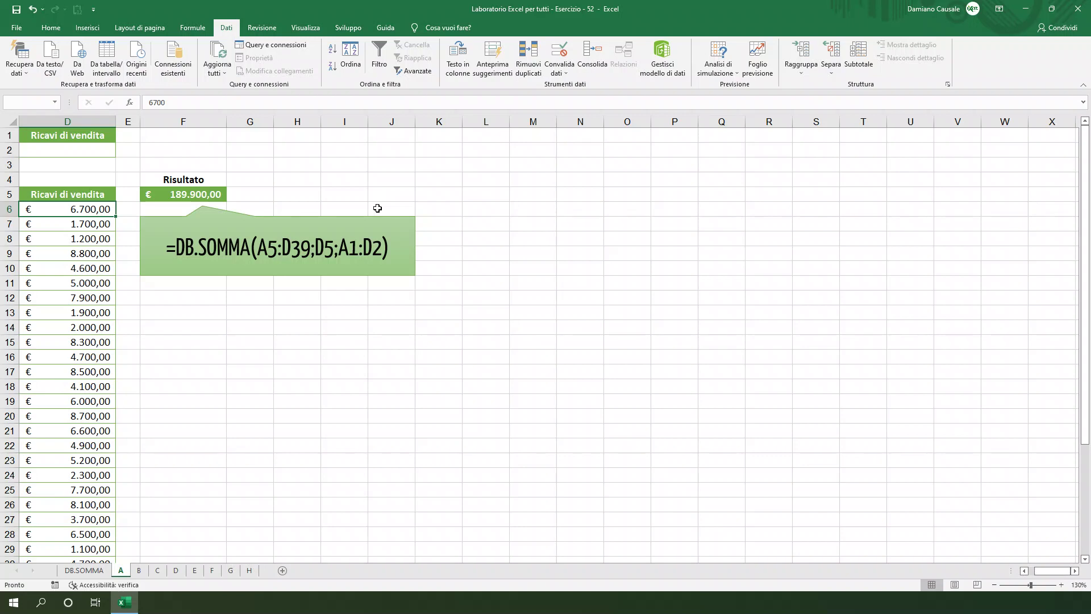
pyautogui.hotkey('ctrl', 'shift', 'Down')
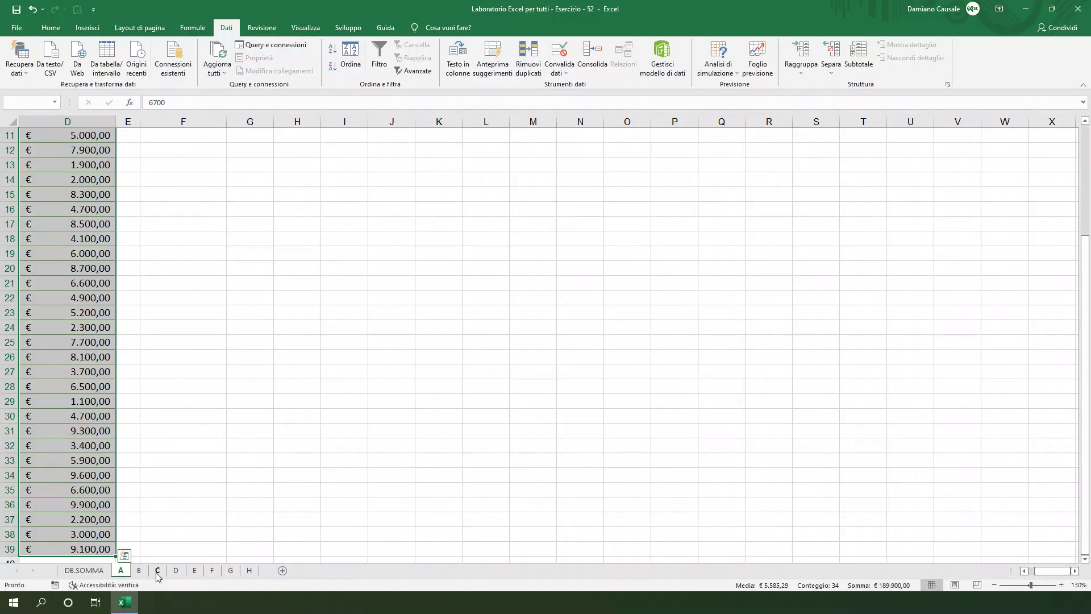
pyautogui.click(143, 573)
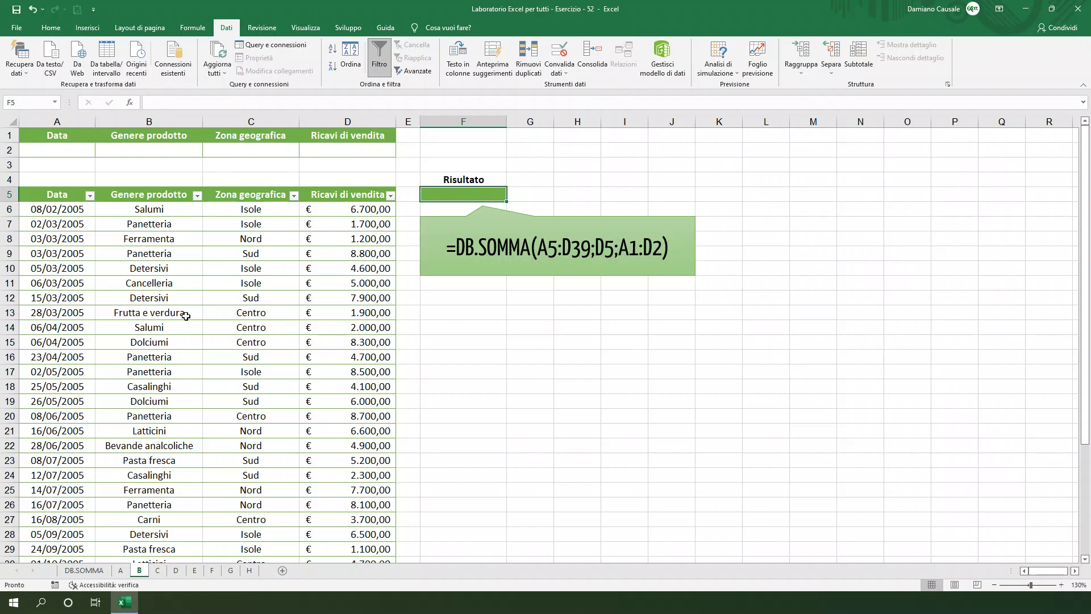
# - On sheet B, enter Sud as the Zona geografica criterion in C2
pyautogui.click(234, 152)
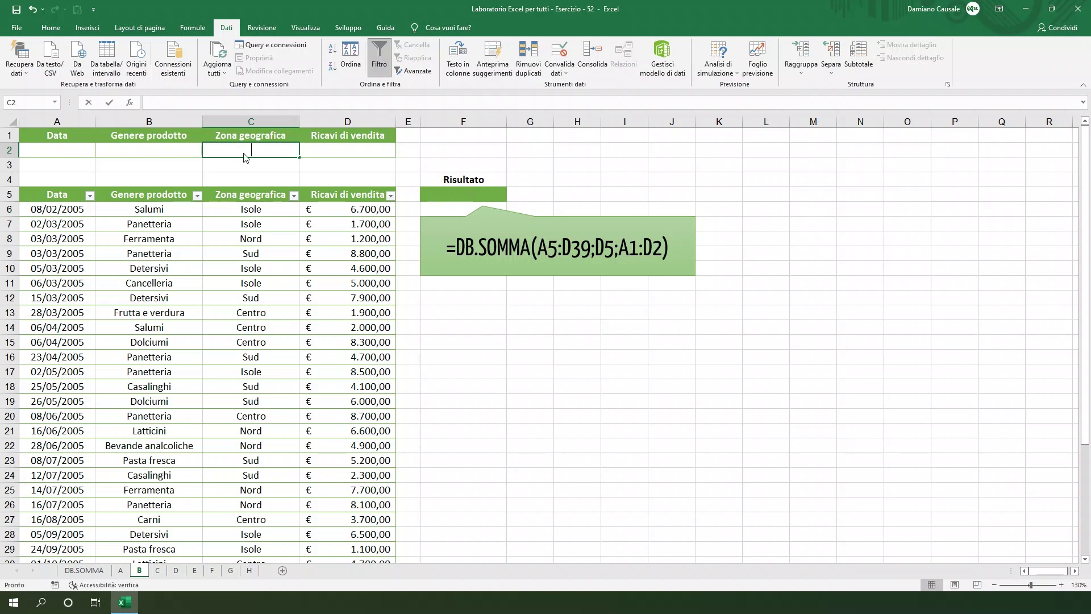
pyautogui.write('Sud')
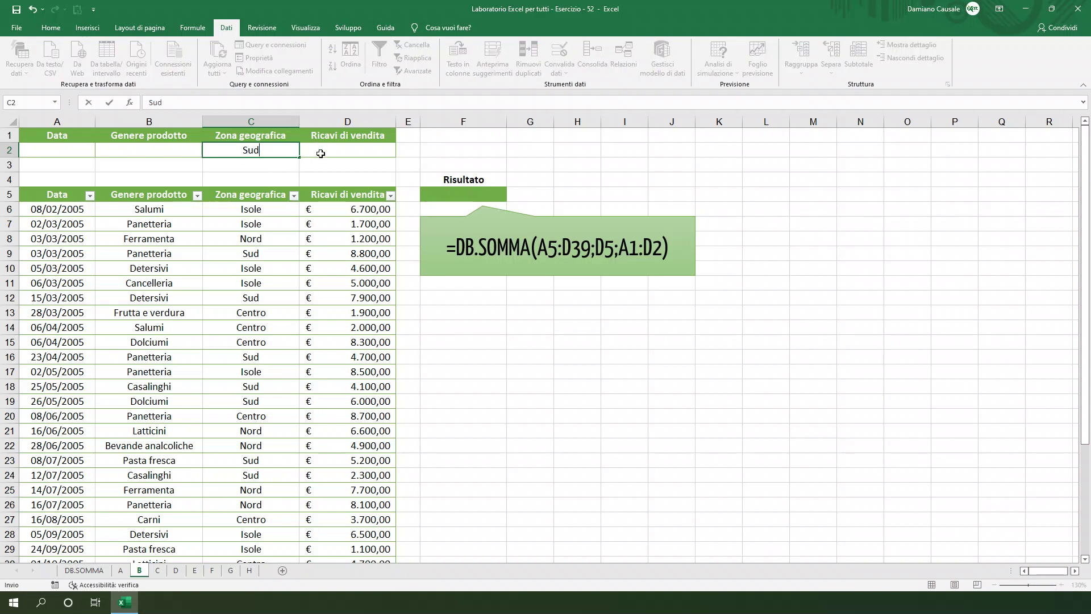
pyautogui.click(320, 152)
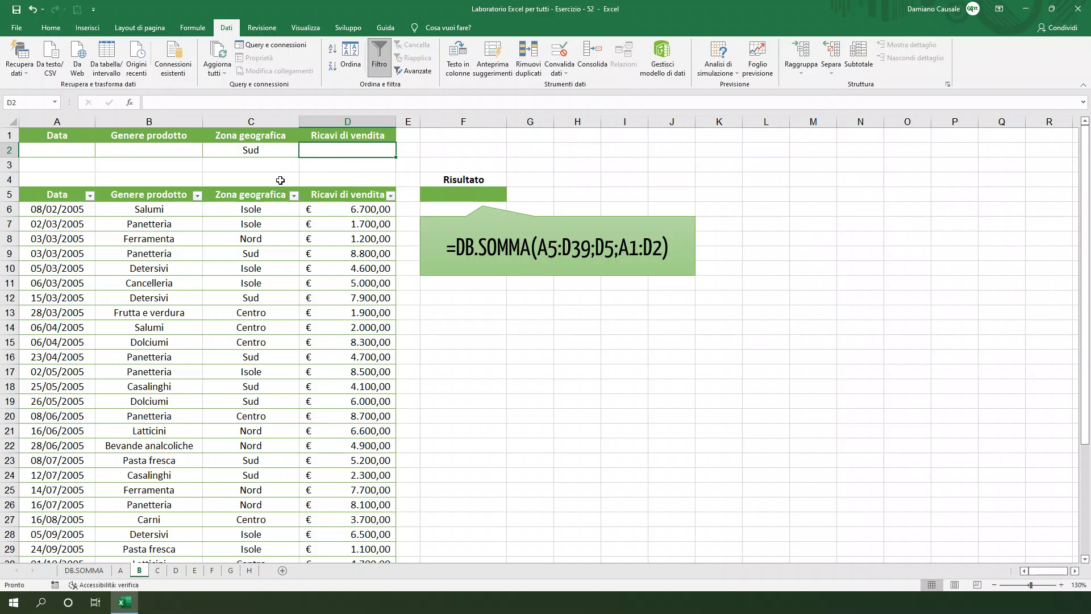
pyautogui.click(272, 152)
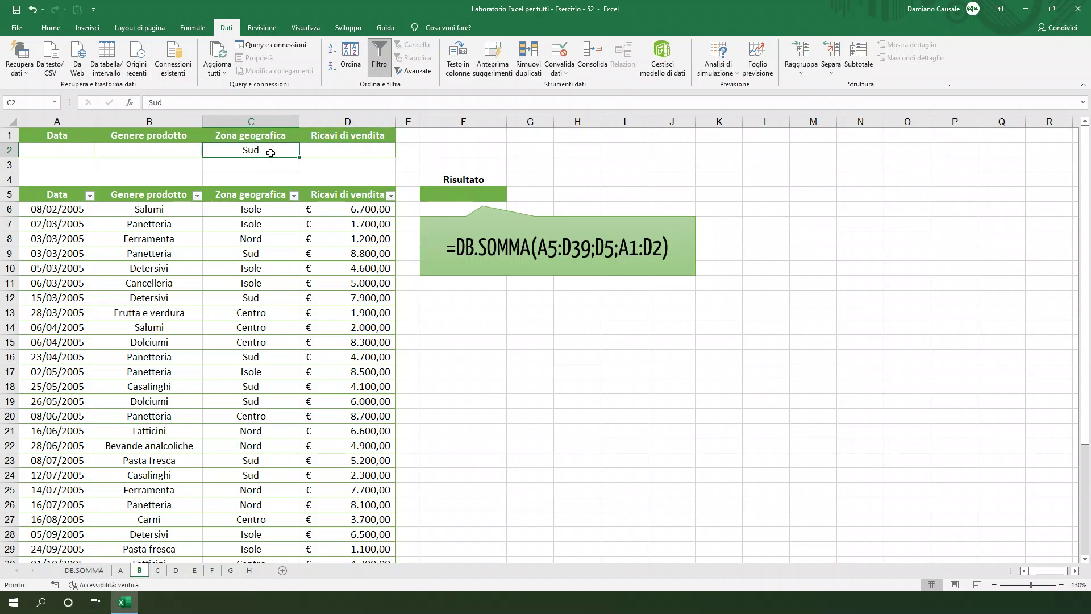
pyautogui.click(475, 197)
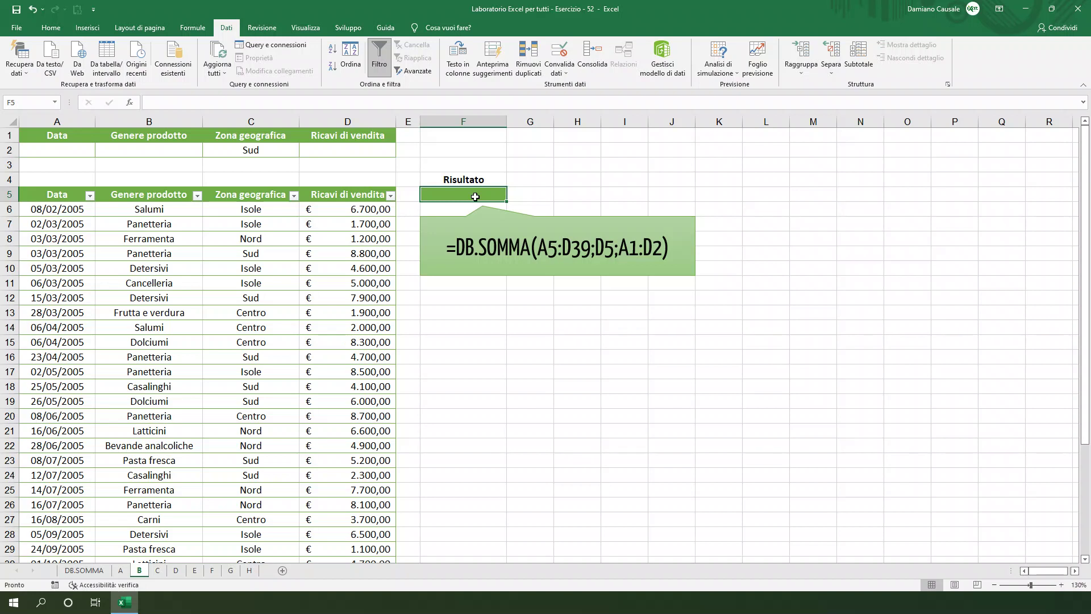
# - Enter =DB.SOMMA(A5:D39;D5;A1:D2) in F5 on sheet B, totalling € 63.600,00 for Sud
pyautogui.write('=')
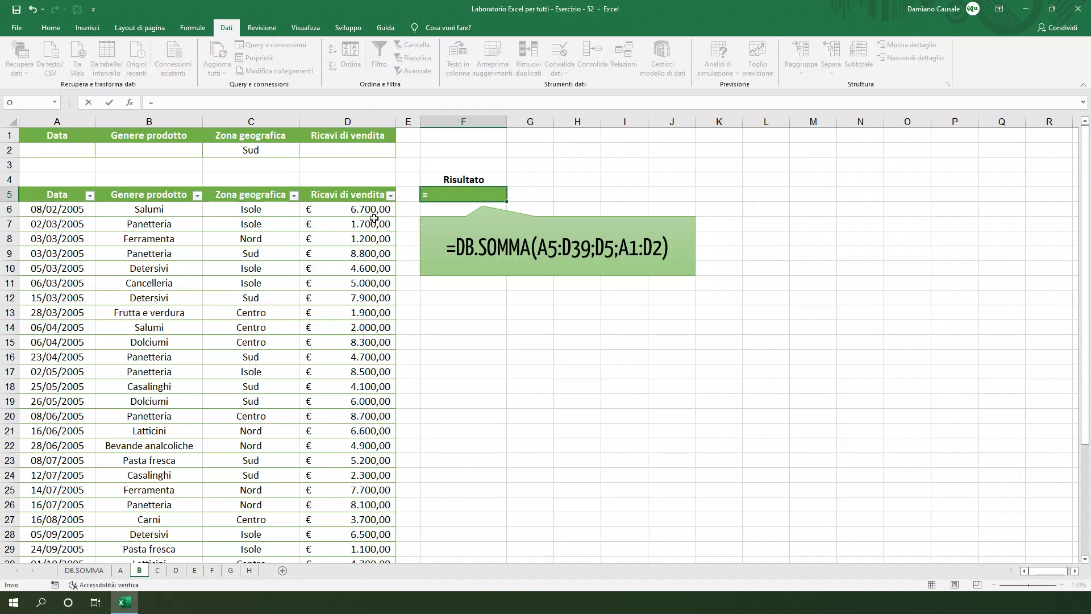
pyautogui.write('db')
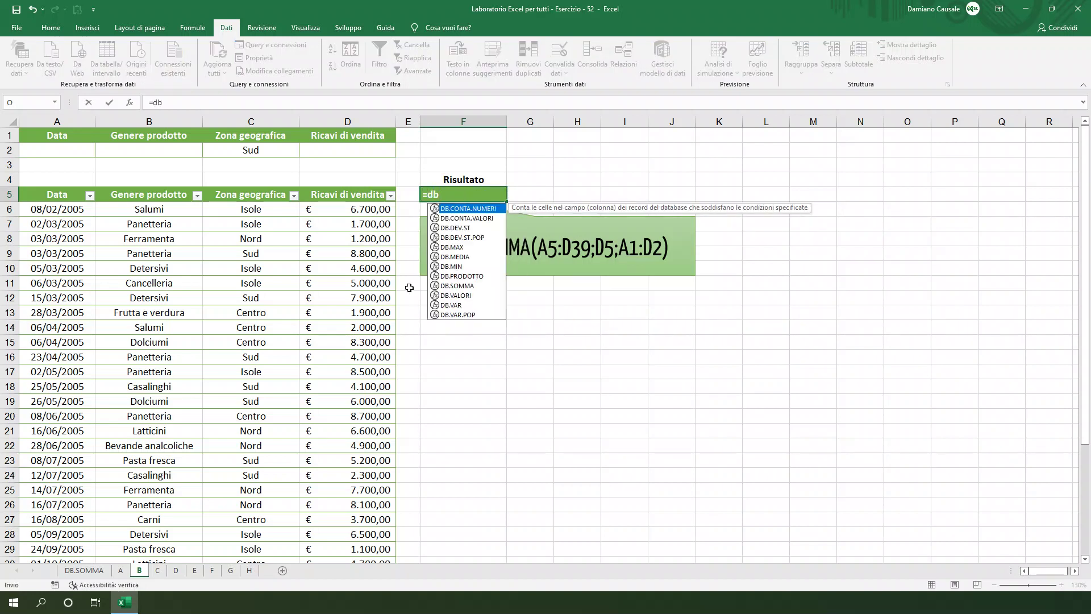
pyautogui.doubleClick(457, 286)
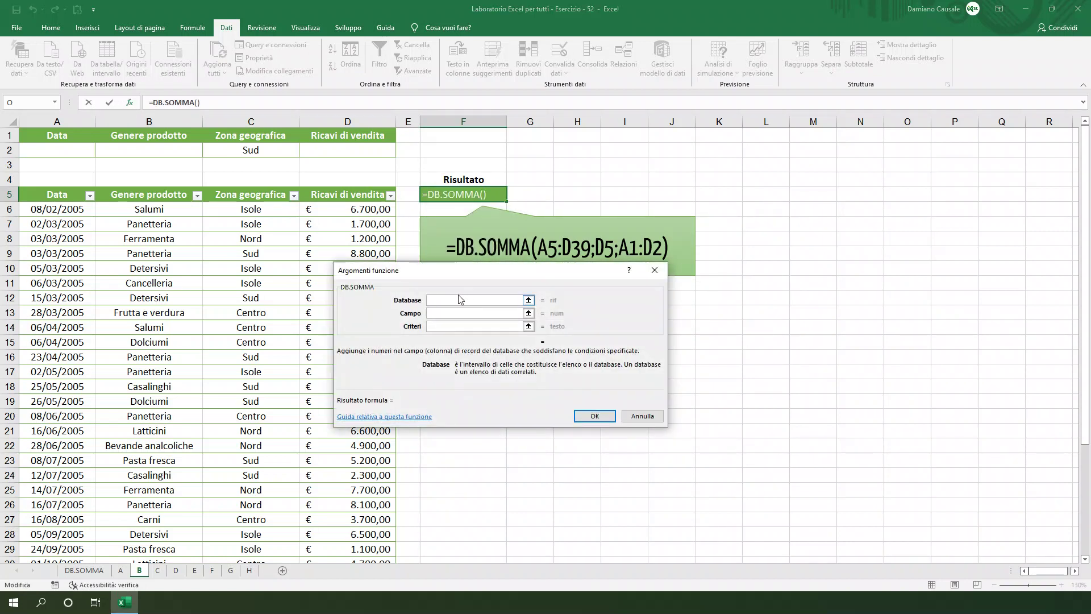
pyautogui.moveTo(57, 196)
pyautogui.mouseDown()
pyautogui.moveTo(349, 222)
pyautogui.moveTo(353, 211)
pyautogui.mouseUp()
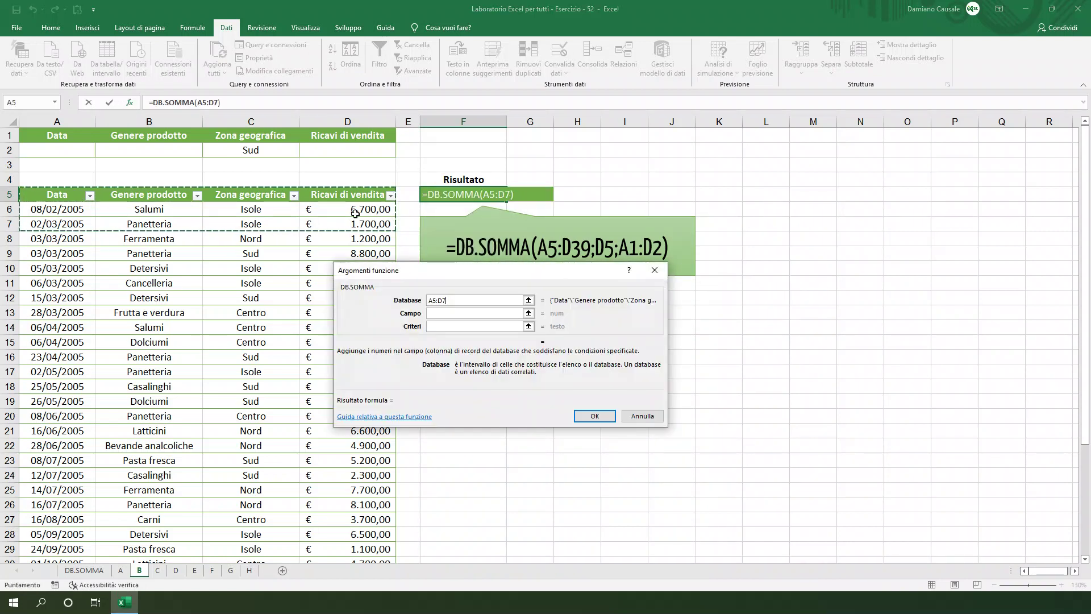
pyautogui.hotkey('ctrl', 'shift', 'Down')
pyautogui.scroll(3, 355, 213)
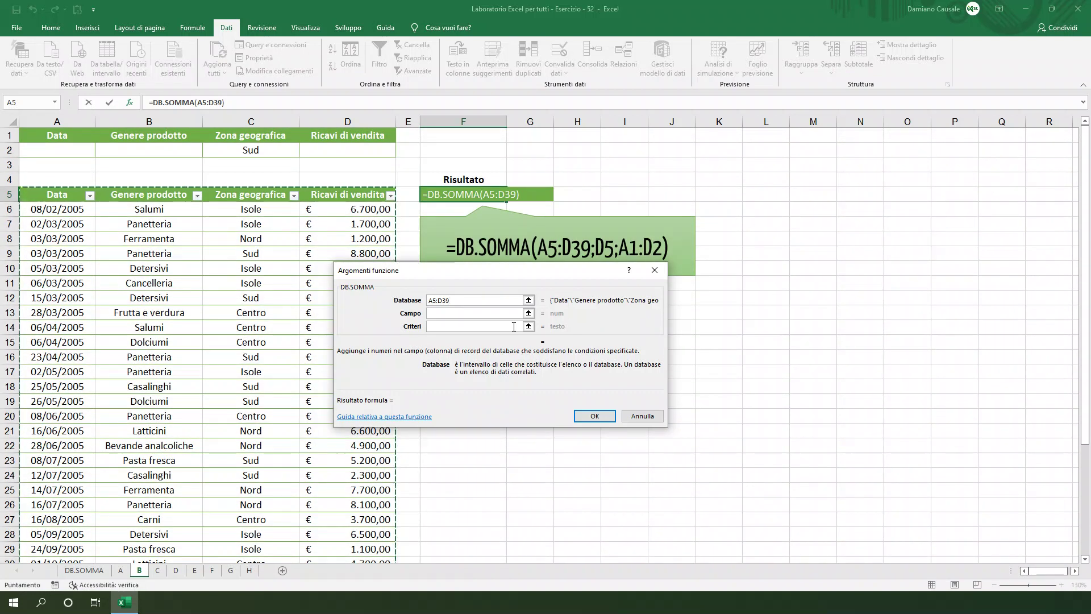
pyautogui.click(463, 314)
pyautogui.click(358, 198)
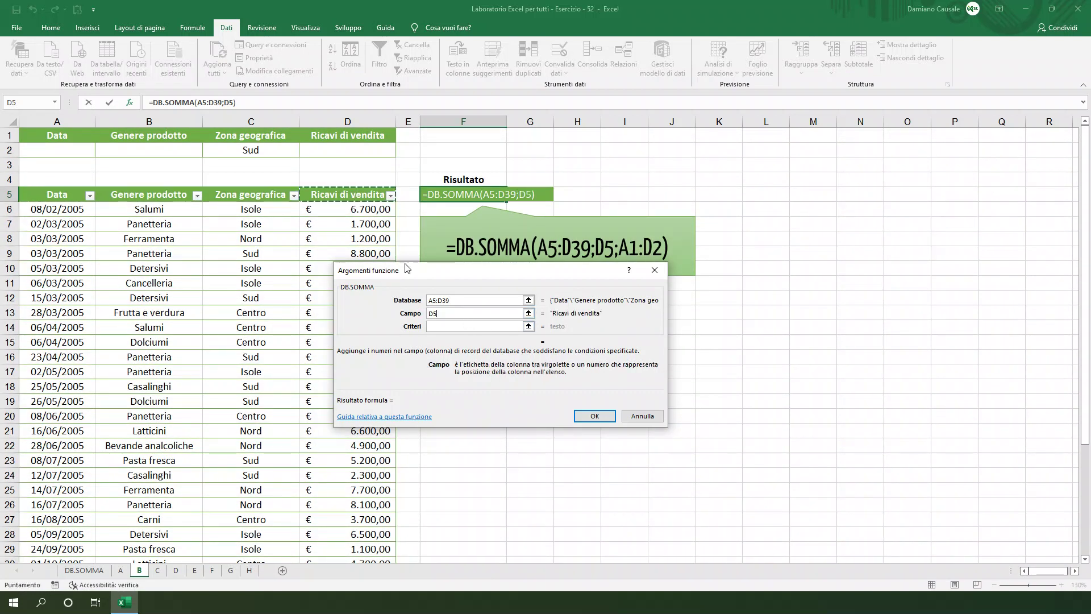
pyautogui.press('Tab')
pyautogui.moveTo(44, 138); pyautogui.dragTo(334, 155)
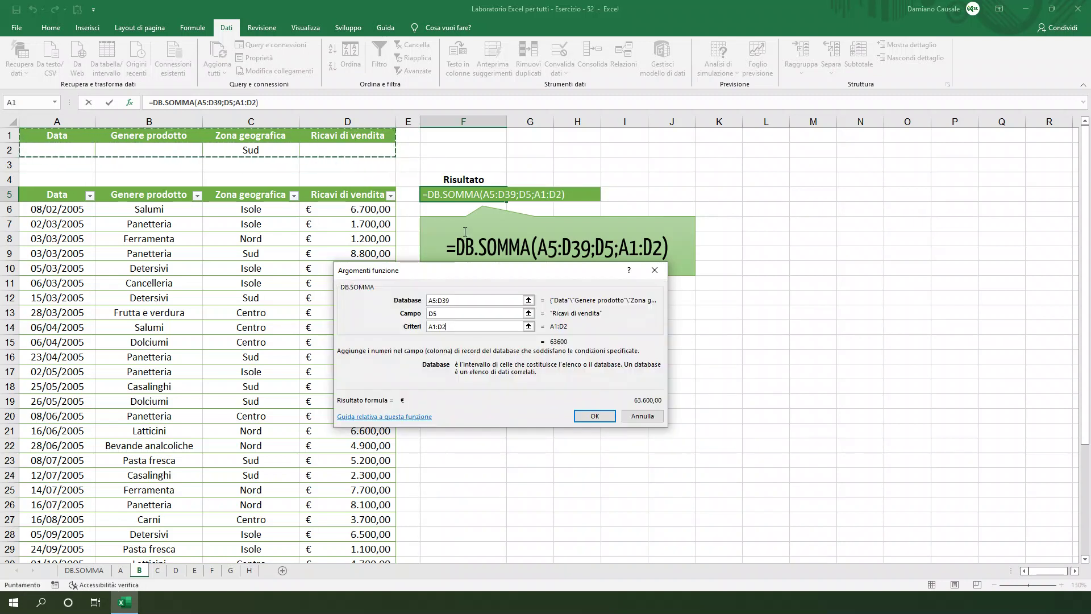
pyautogui.click(591, 419)
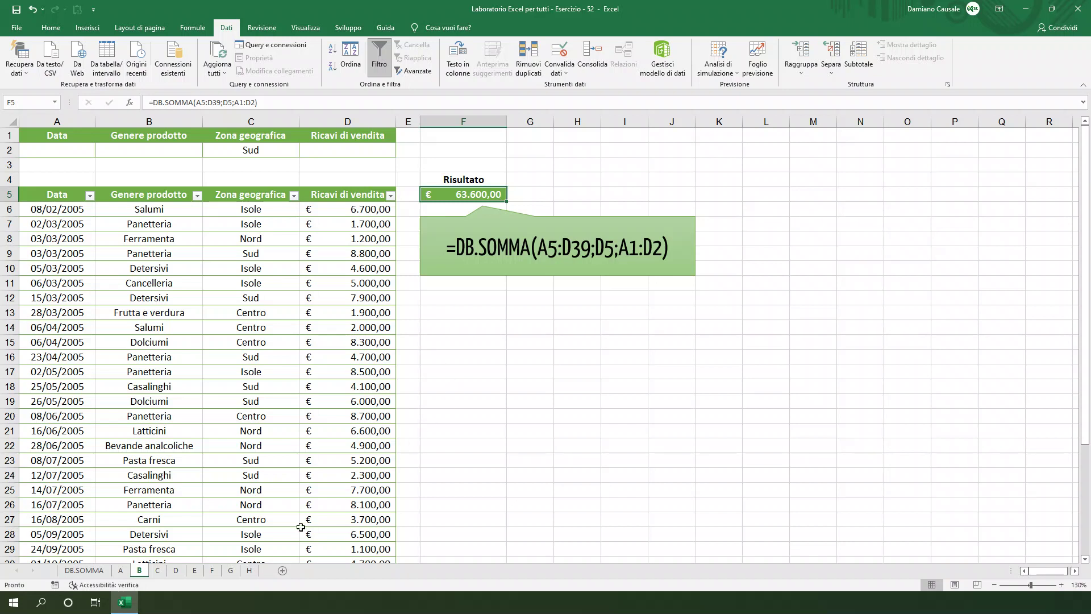
pyautogui.click(157, 571)
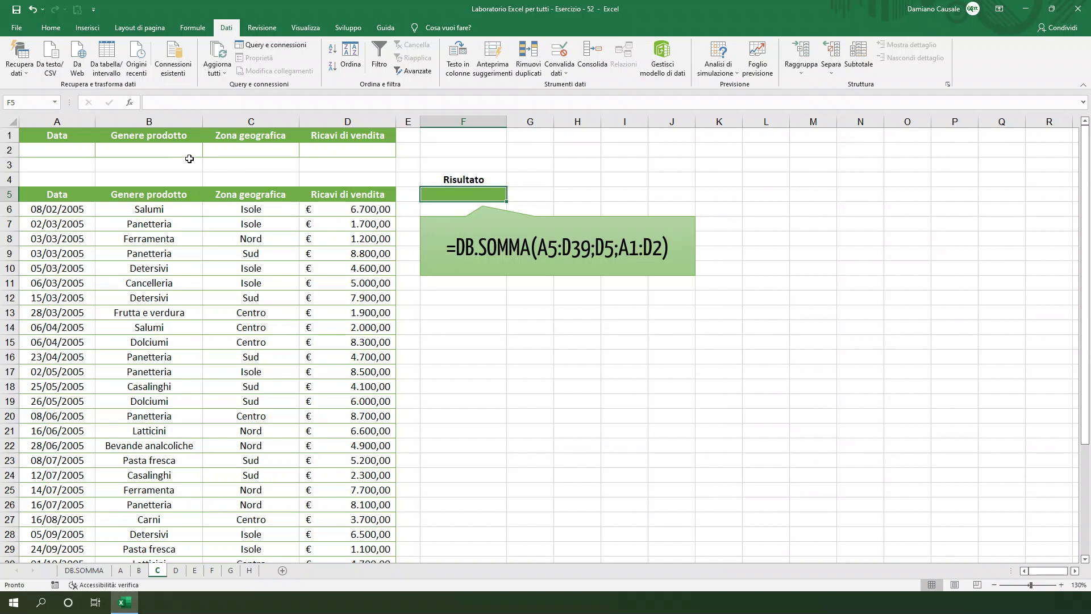
# - On sheet C, enter Sud in C2 and the >5000 revenue criterion in D2
pyautogui.click(222, 151)
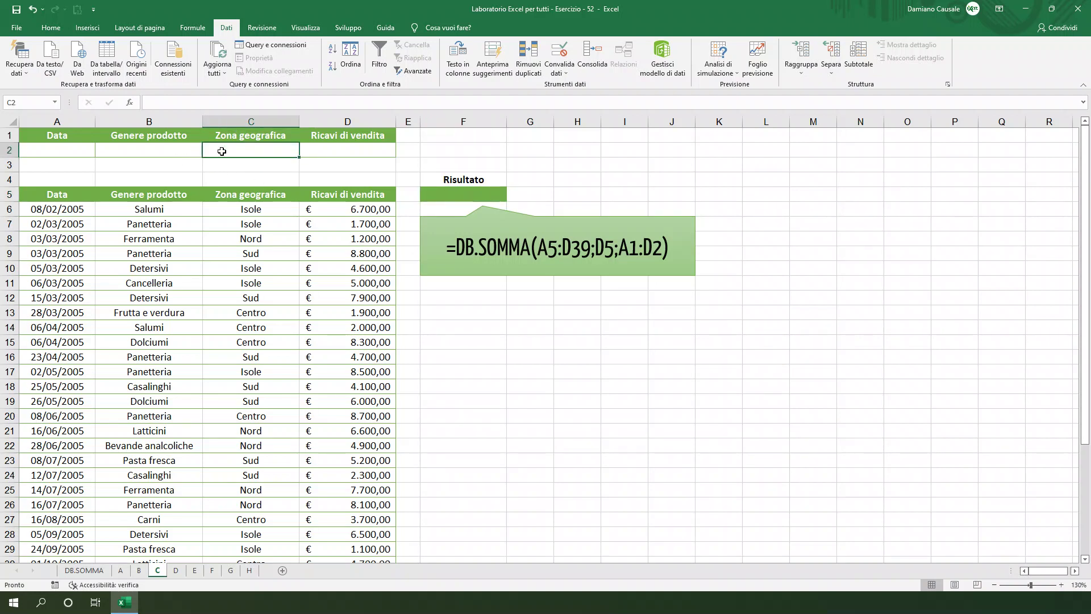
pyautogui.write('Sud')
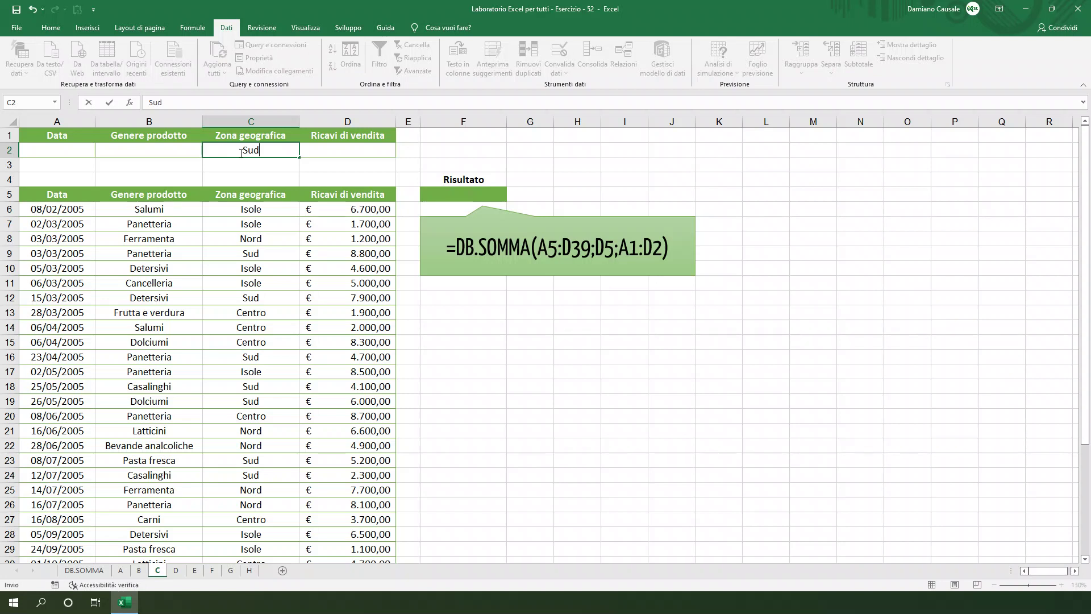
pyautogui.click(324, 150)
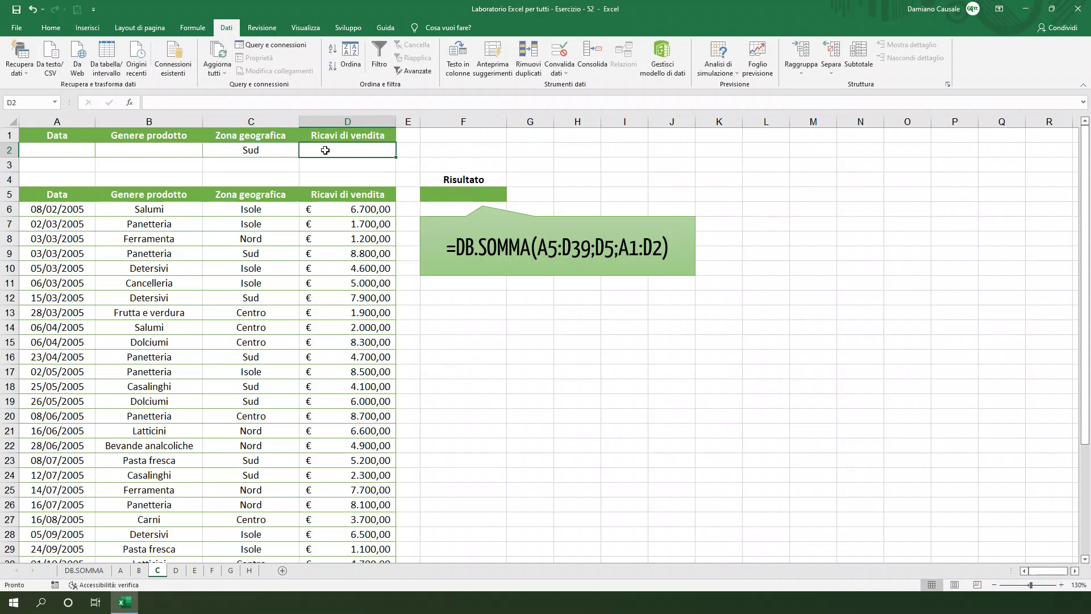
pyautogui.write('>5000')
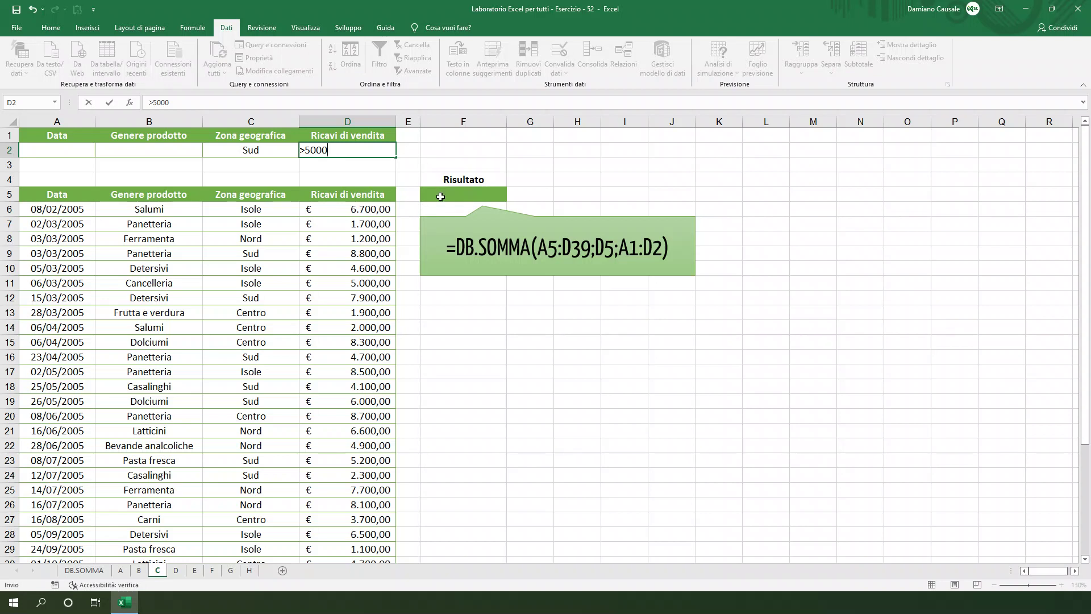
# - Enter =DB.SOMMA(A5:D39;D5;A1:D2) in F5 on sheet C, returning € 52.500,00
pyautogui.click(441, 197)
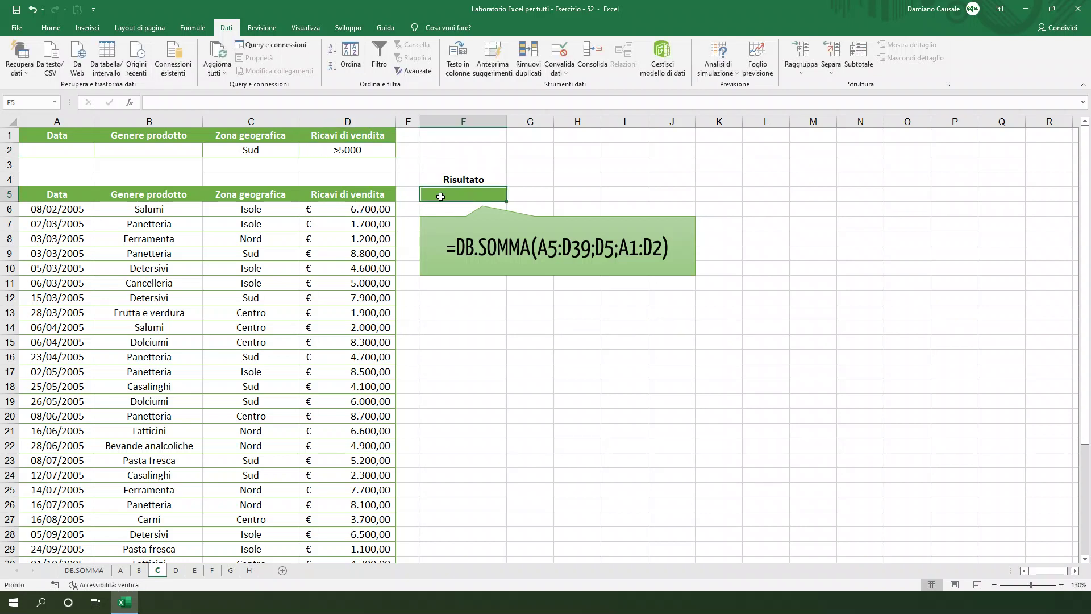
pyautogui.write('=d')
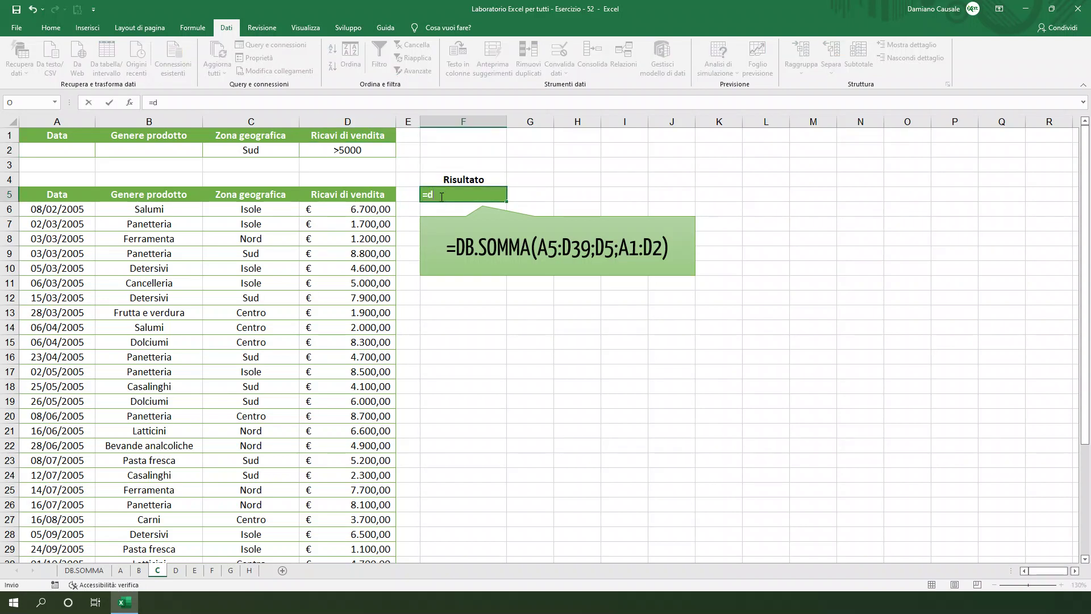
pyautogui.write('b')
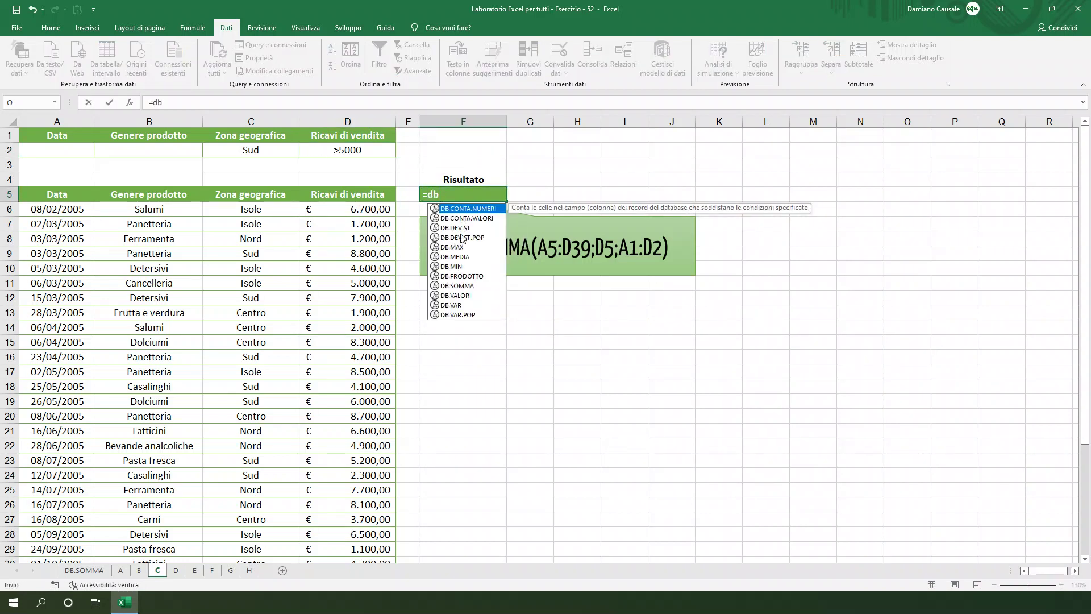
pyautogui.doubleClick(464, 286)
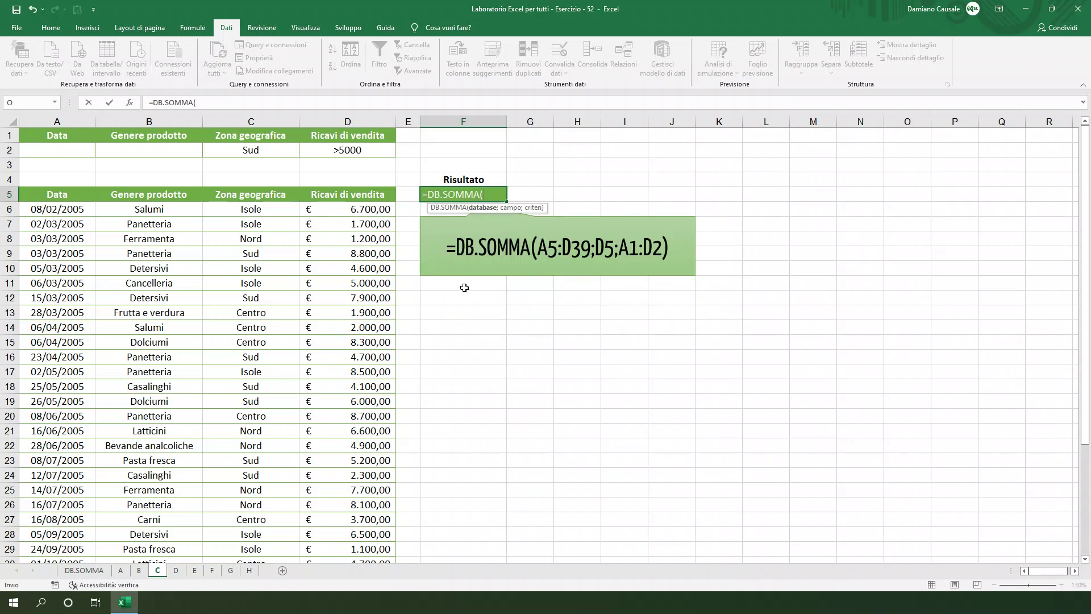
pyautogui.click(66, 195)
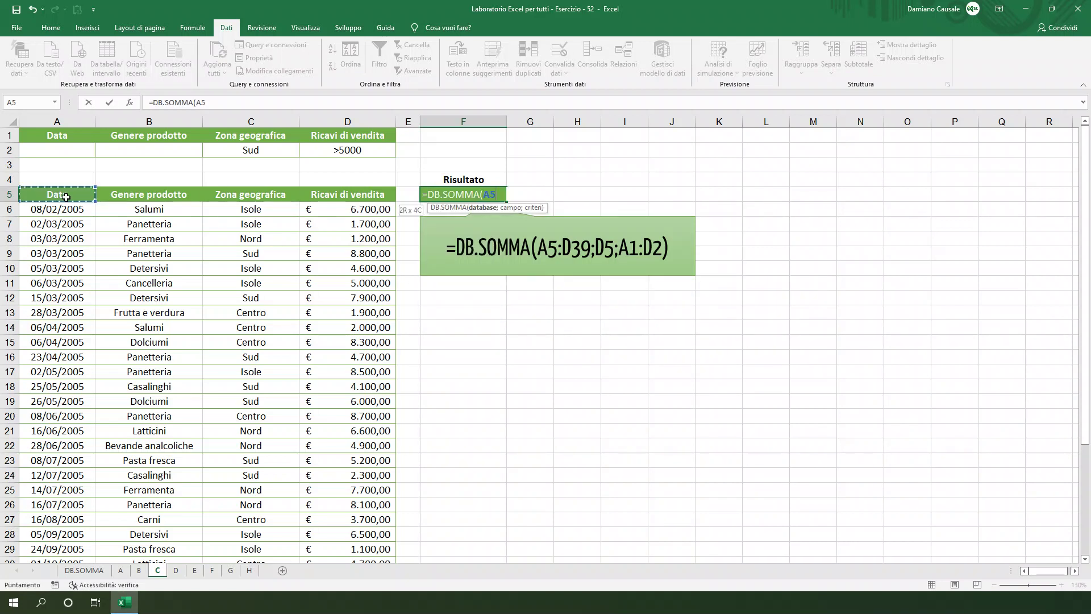
pyautogui.hotkey('ctrl', 'shift', 'Right')
pyautogui.hotkey('ctrl', 'shift', 'Down')
pyautogui.scroll(4, 67, 197)
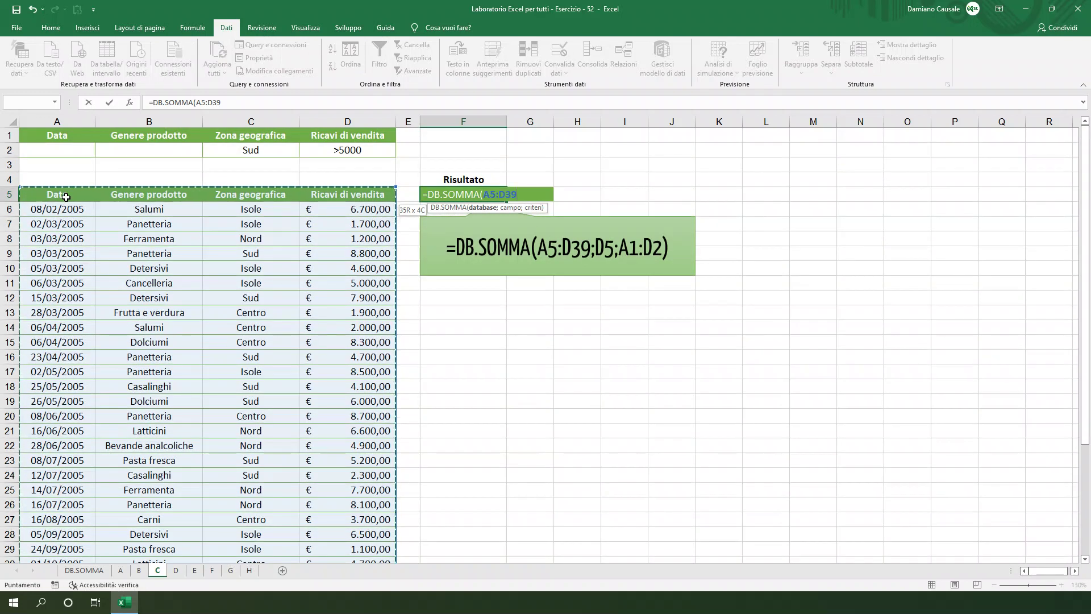
pyautogui.write(';')
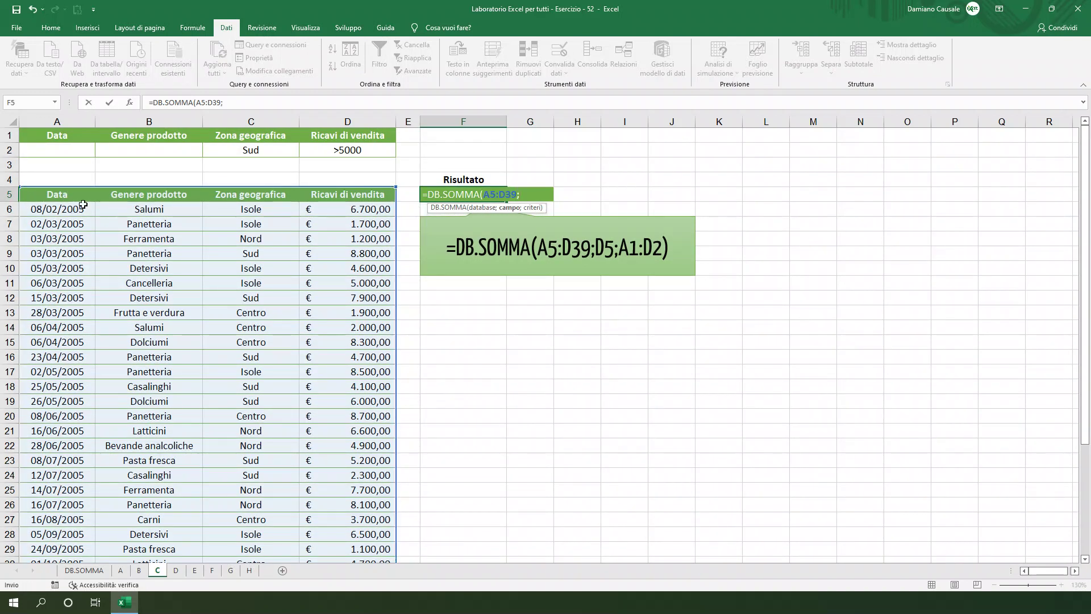
pyautogui.click(350, 198)
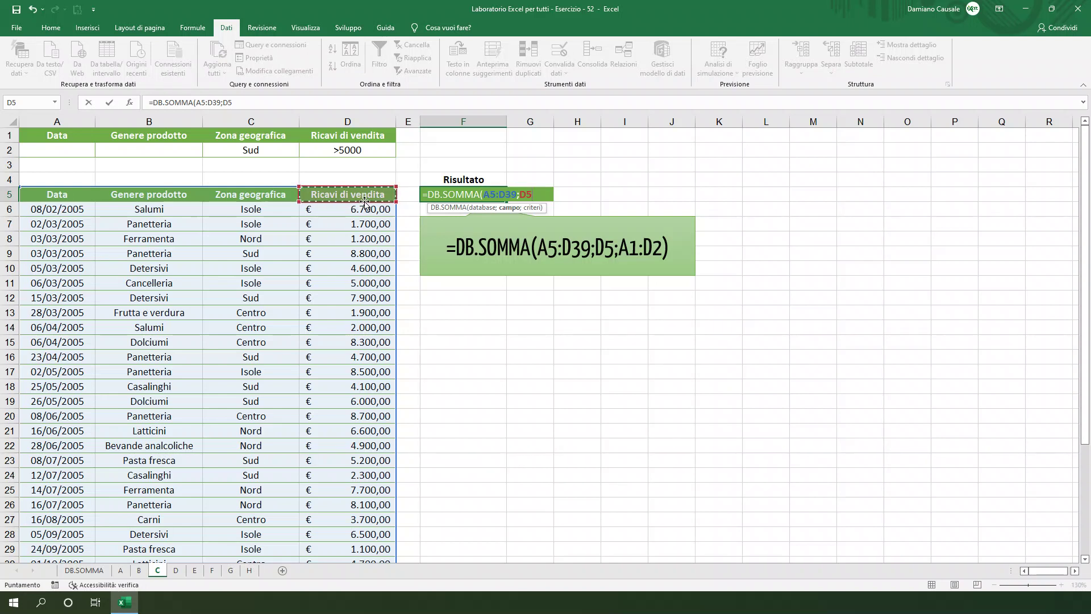
pyautogui.write(';')
pyautogui.moveTo(79, 140)
pyautogui.mouseDown()
pyautogui.moveTo(370, 141)
pyautogui.moveTo(369, 151)
pyautogui.mouseUp()
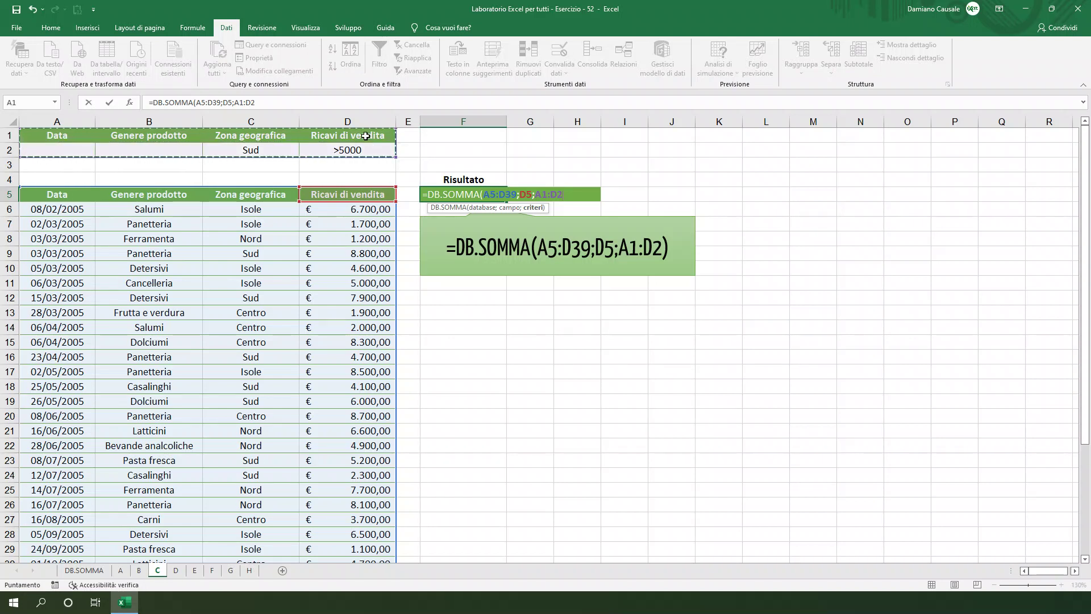
pyautogui.press('Return')
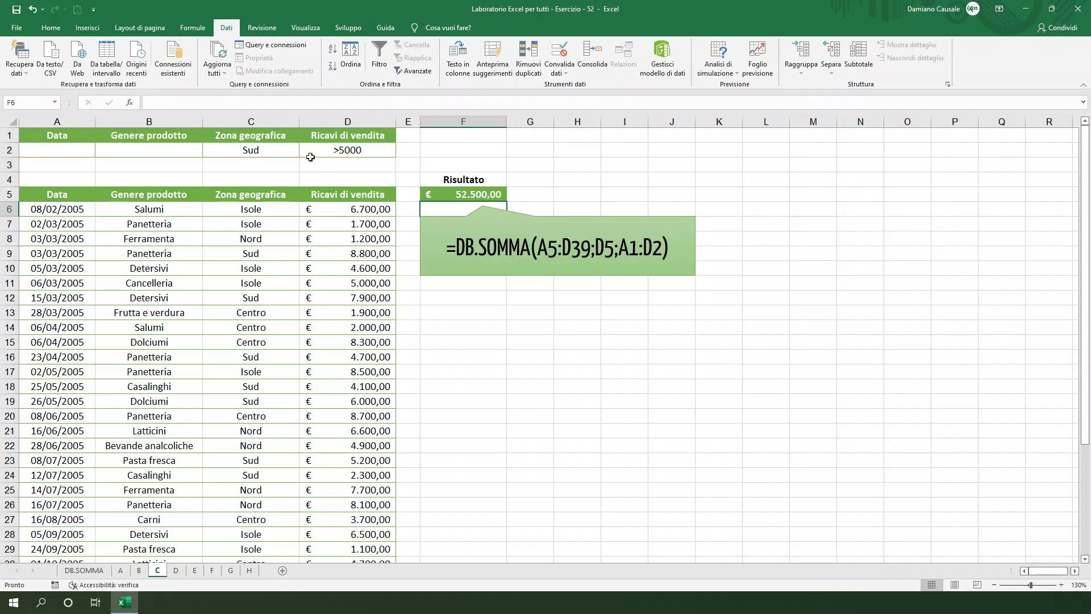
# - Review the >5000 and Sud criteria in D2 and C2, then open sheet D
pyautogui.click(336, 153)
pyautogui.click(271, 153)
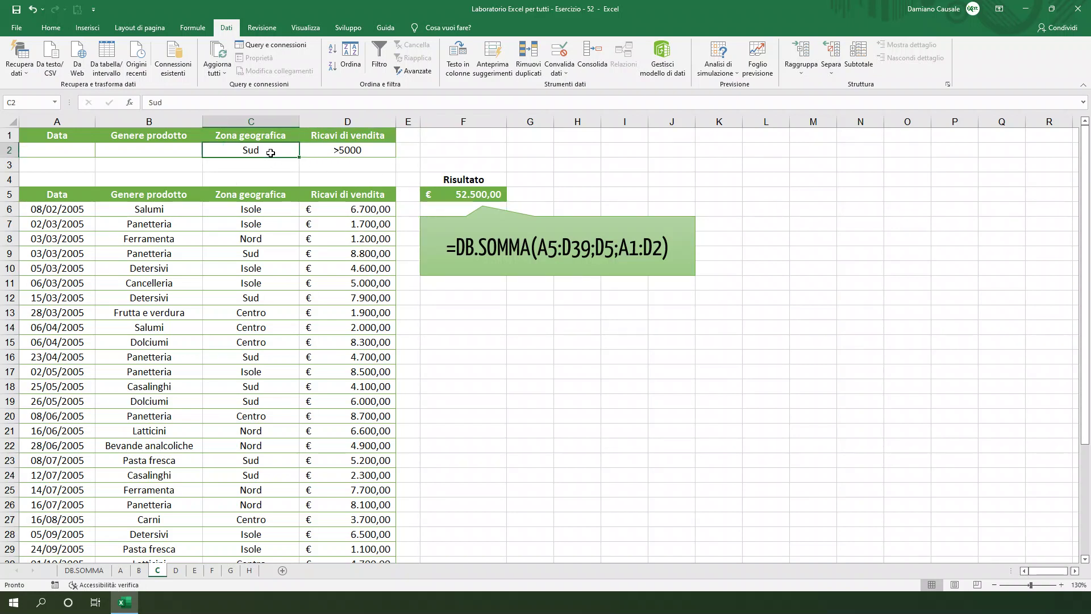
pyautogui.click(177, 571)
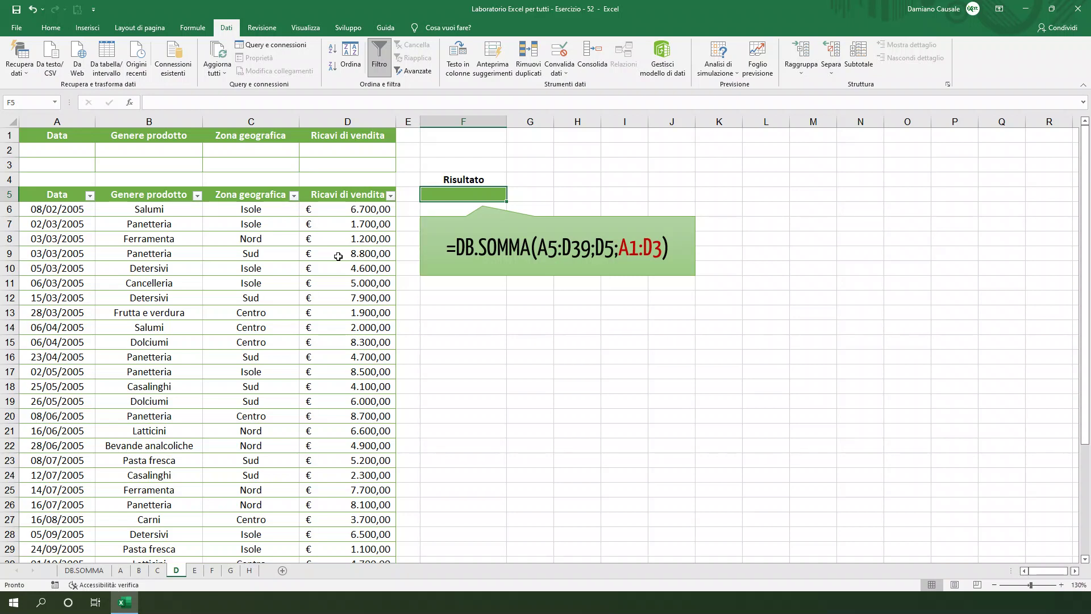
# - Enter Sud in C2 and Isole in C3 on sheet D, fixing the misspelling, then select F5
pyautogui.click(274, 147)
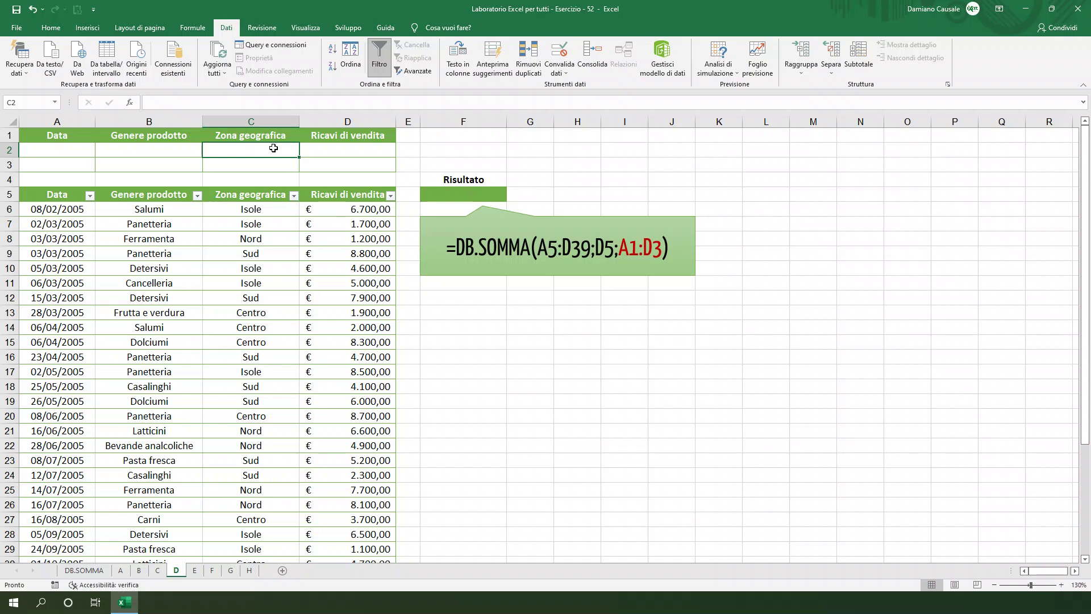
pyautogui.write('Sud')
pyautogui.press('Return')
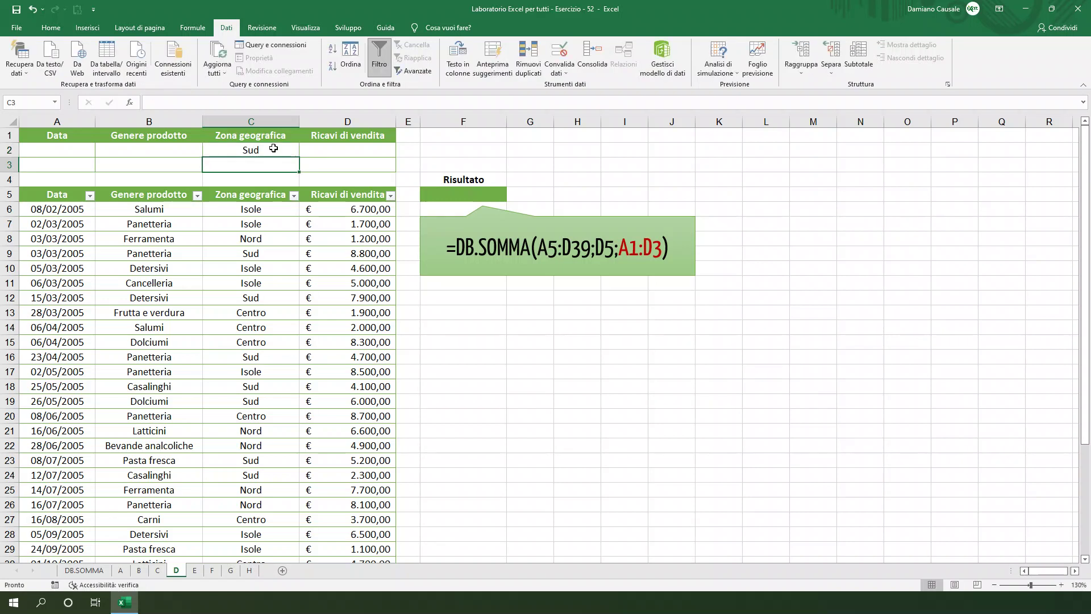
pyautogui.write('Iosle')
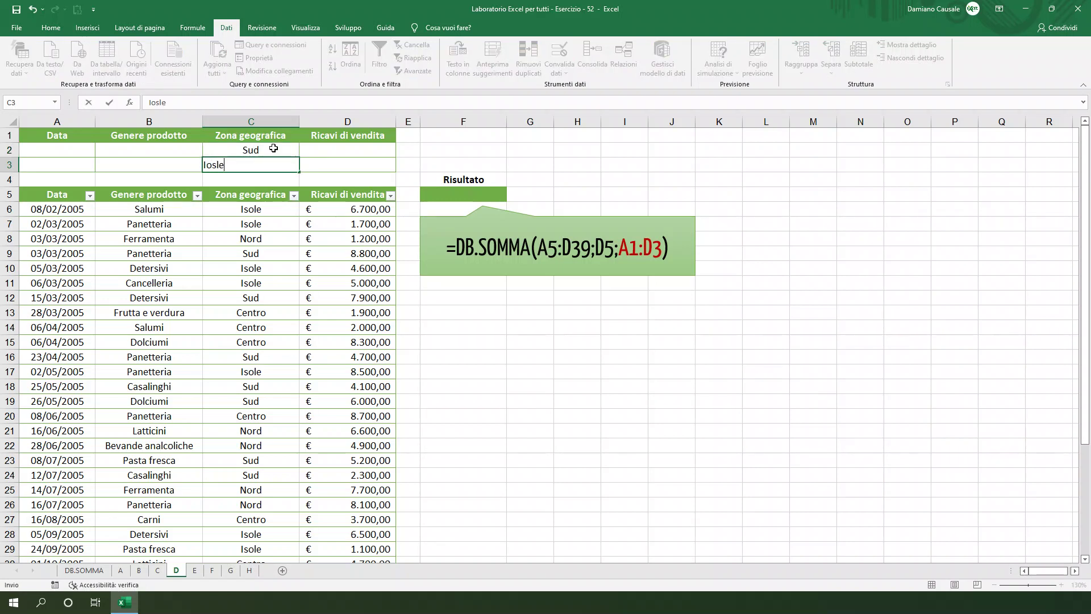
pyautogui.click(222, 165)
pyautogui.press('BackSpace')
pyautogui.press('BackSpace')
pyautogui.press('BackSpace')
pyautogui.click(230, 194)
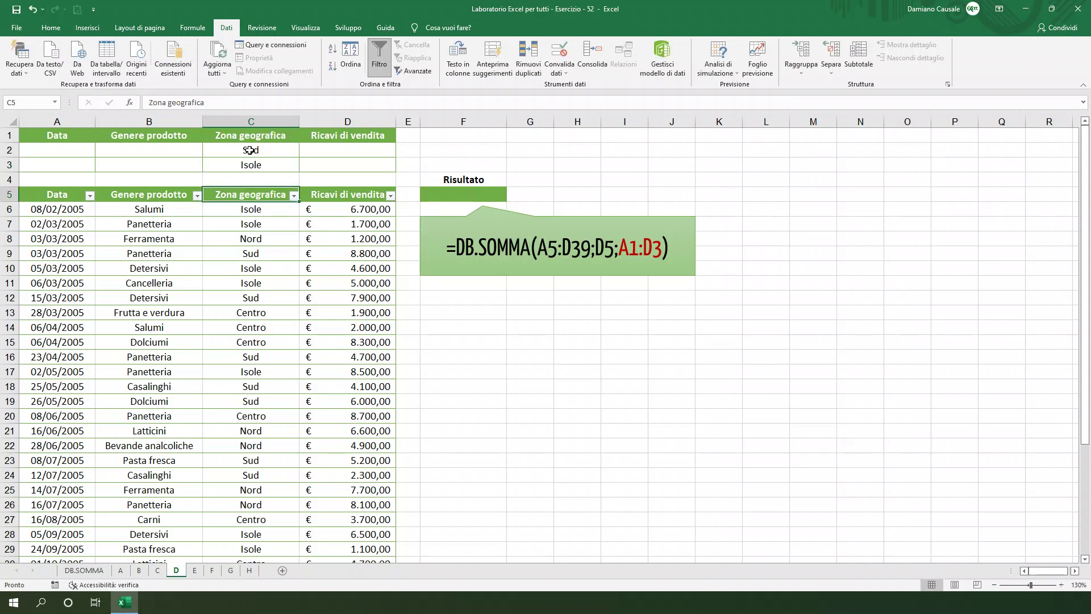
pyautogui.click(438, 194)
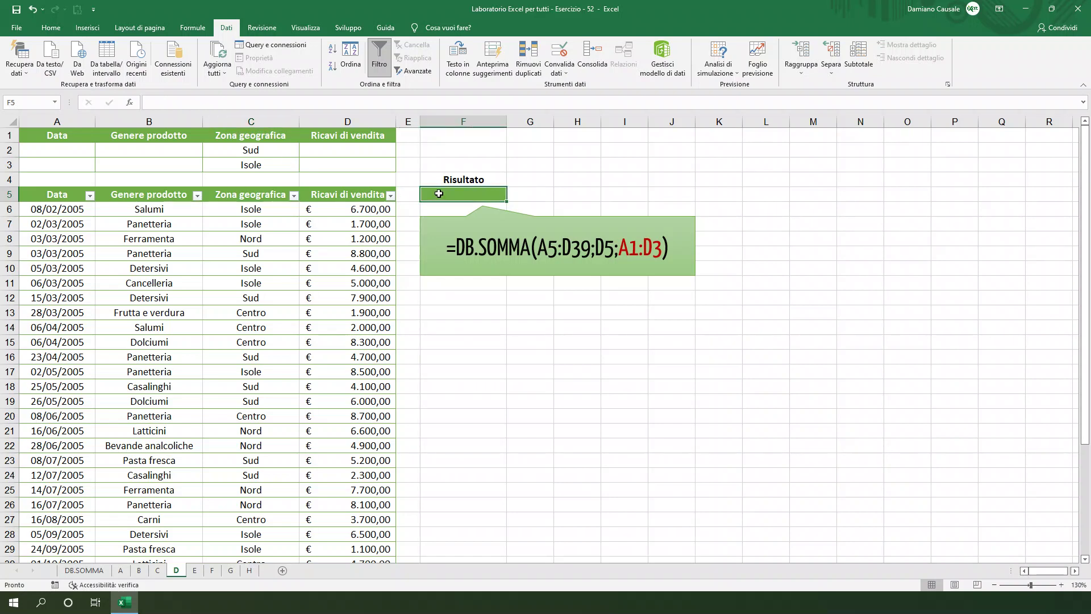
# - Enter =DB.SOMMA(A5:D39;D5;A1:D3) in F5, returning € 119.900,00
pyautogui.write('=db')
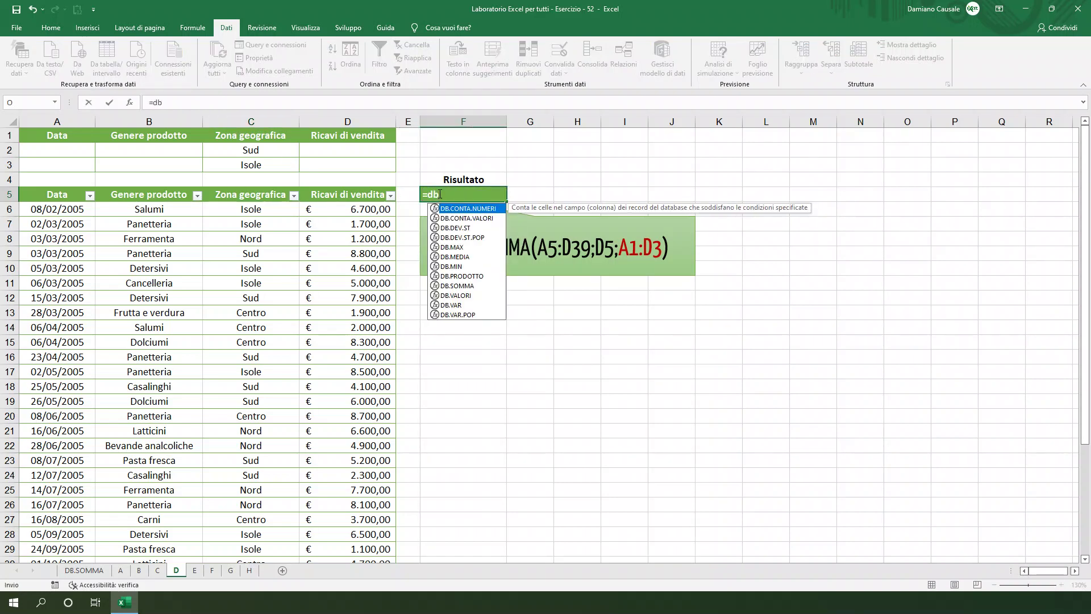
pyautogui.doubleClick(476, 285)
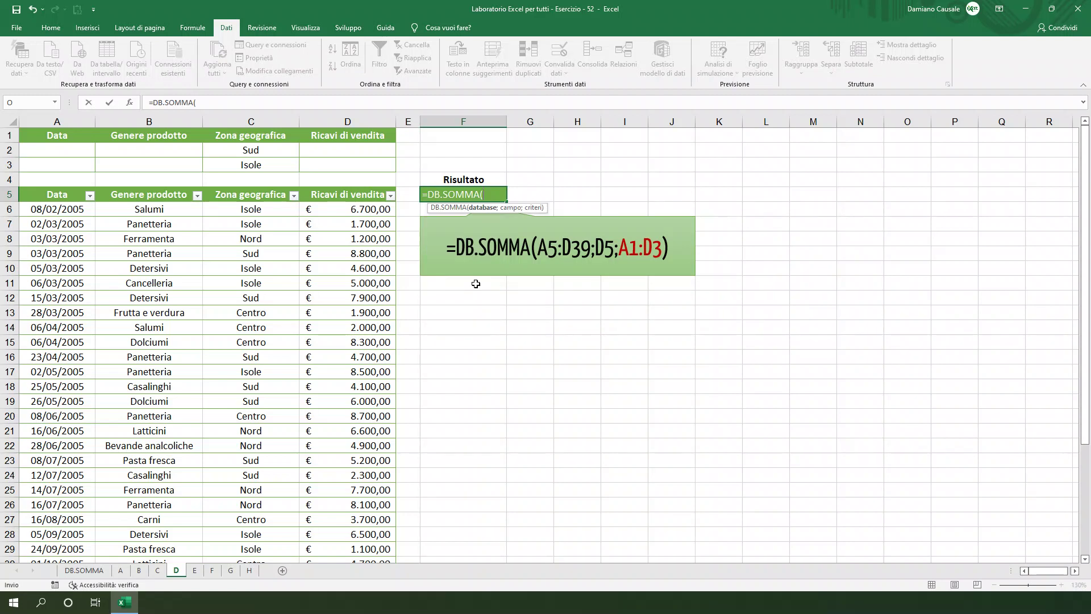
pyautogui.moveTo(72, 196); pyautogui.dragTo(347, 218)
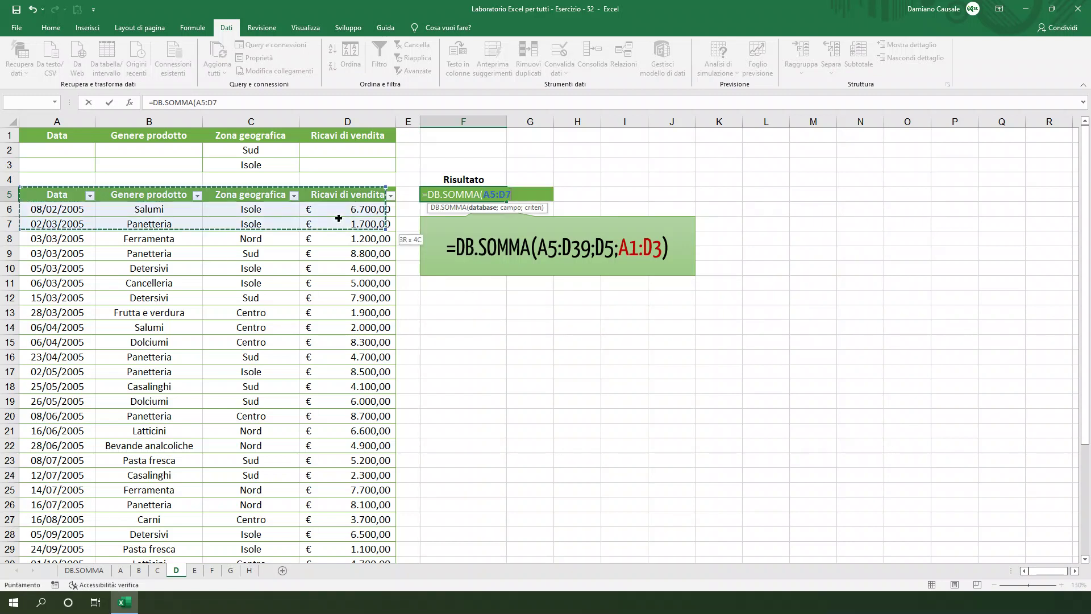
pyautogui.hotkey('ctrl', 'shift', 'Down')
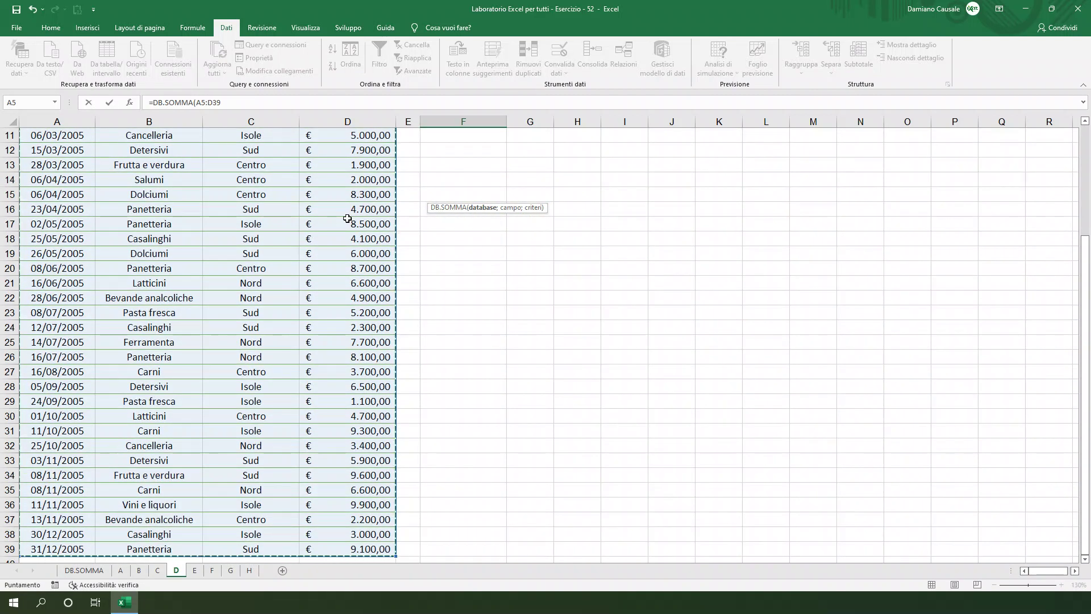
pyautogui.scroll(4, 347, 219)
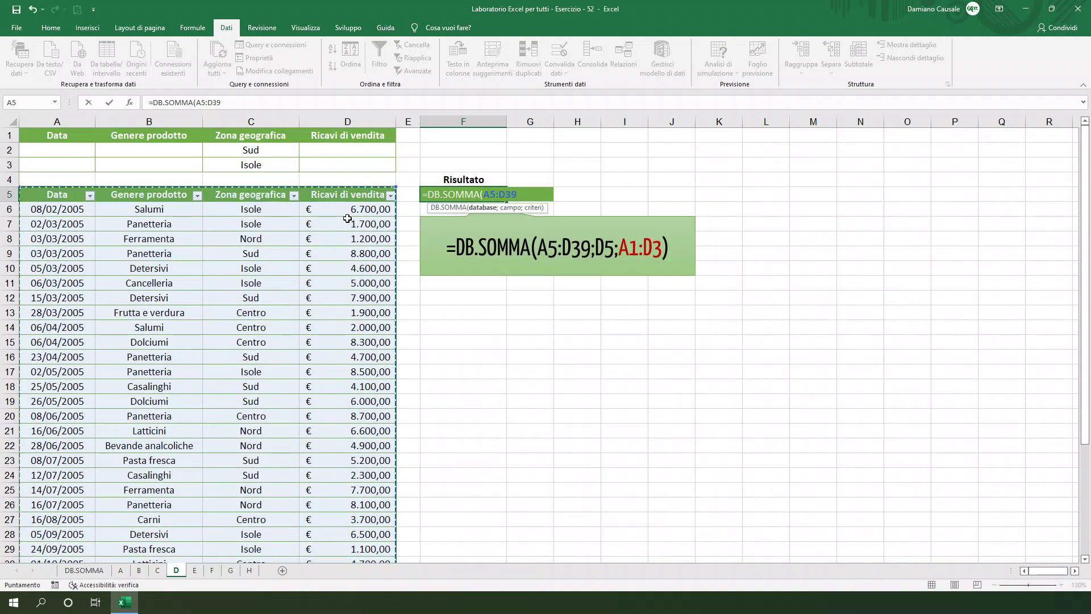
pyautogui.write(';')
pyautogui.click(367, 194)
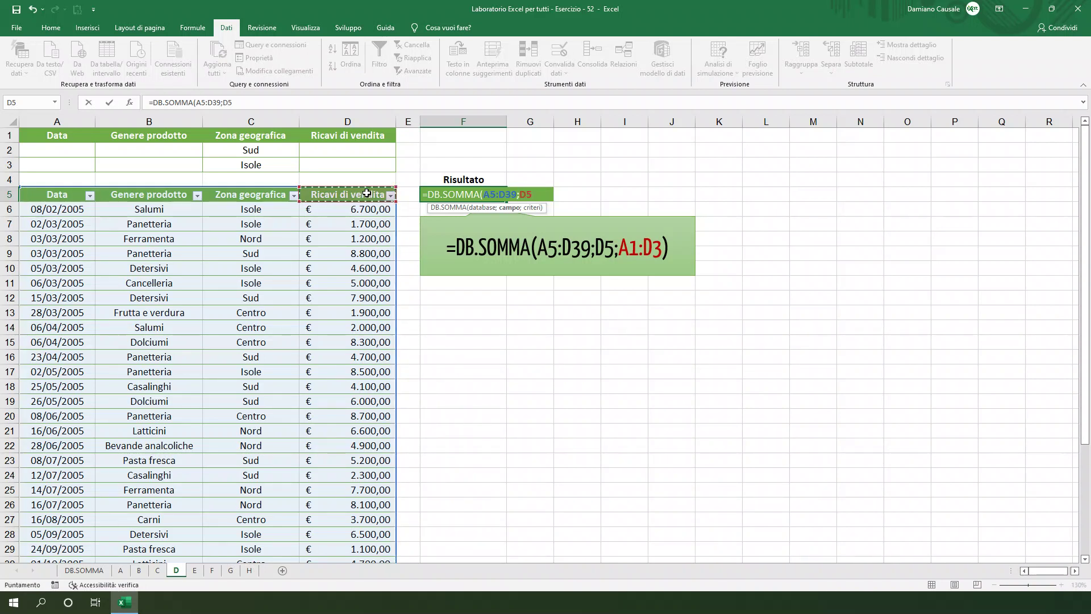
pyautogui.write(';')
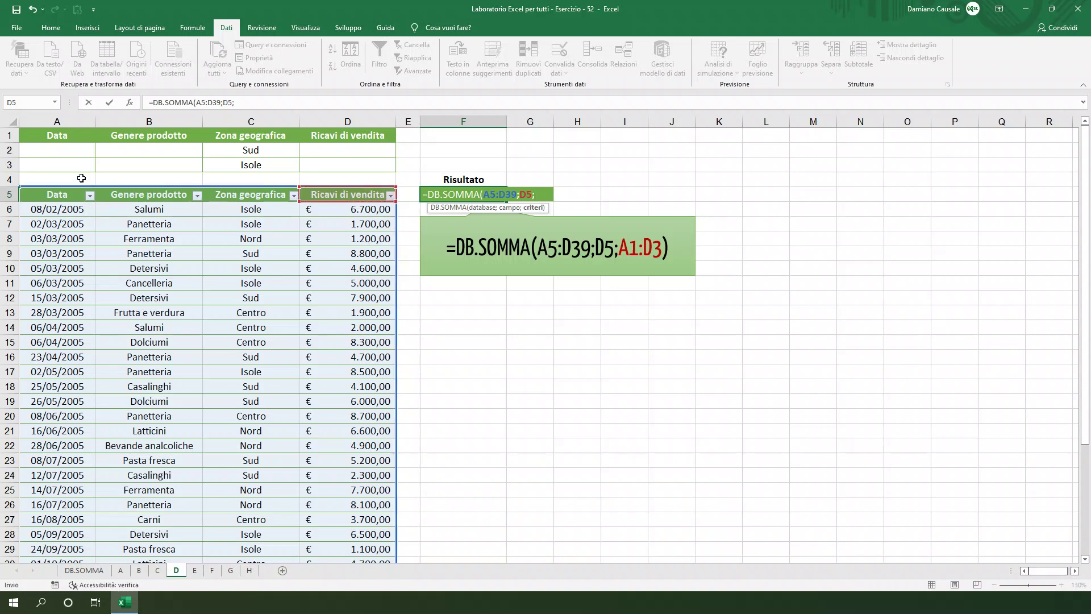
pyautogui.moveTo(80, 136)
pyautogui.mouseDown()
pyautogui.moveTo(205, 135)
pyautogui.moveTo(329, 163)
pyautogui.mouseUp()
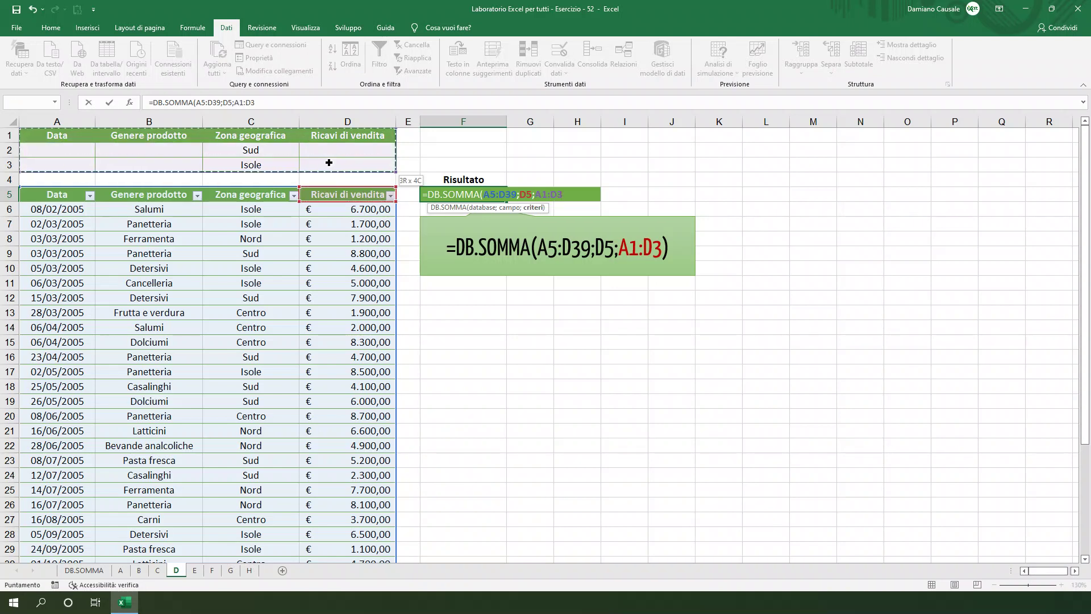
pyautogui.press('Return')
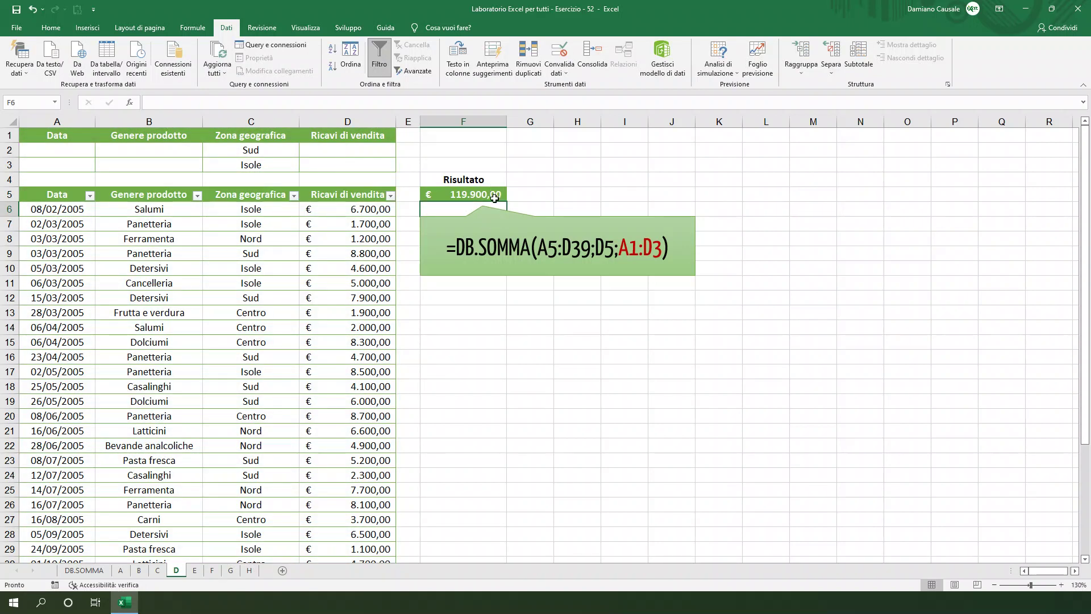
# - On sheet E, enter criteria Panetteria in B2, Sud in C2 and >5000 in D2
pyautogui.click(195, 570)
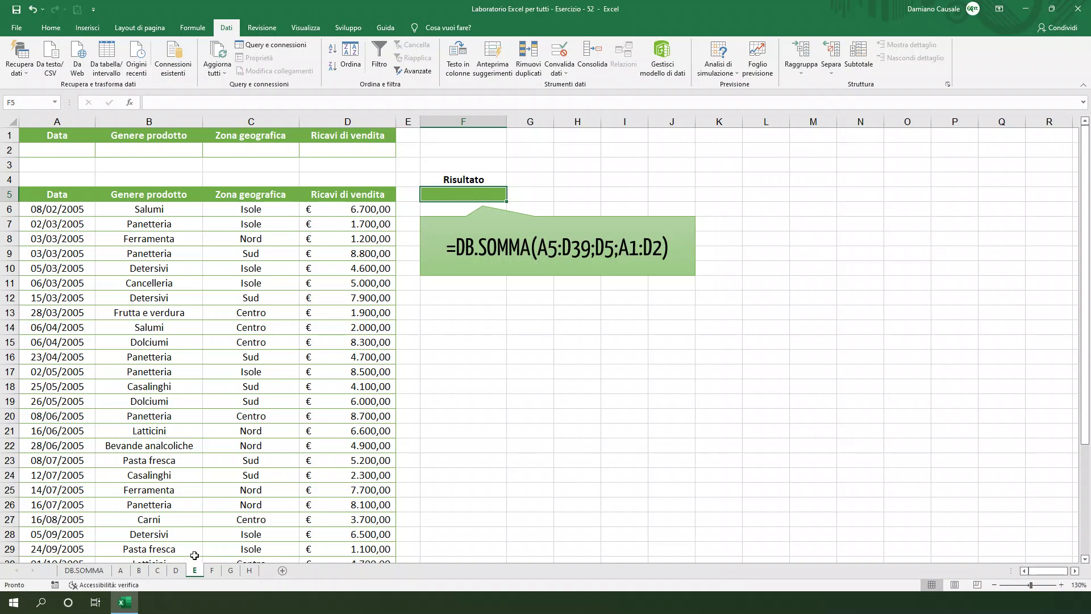
pyautogui.click(132, 152)
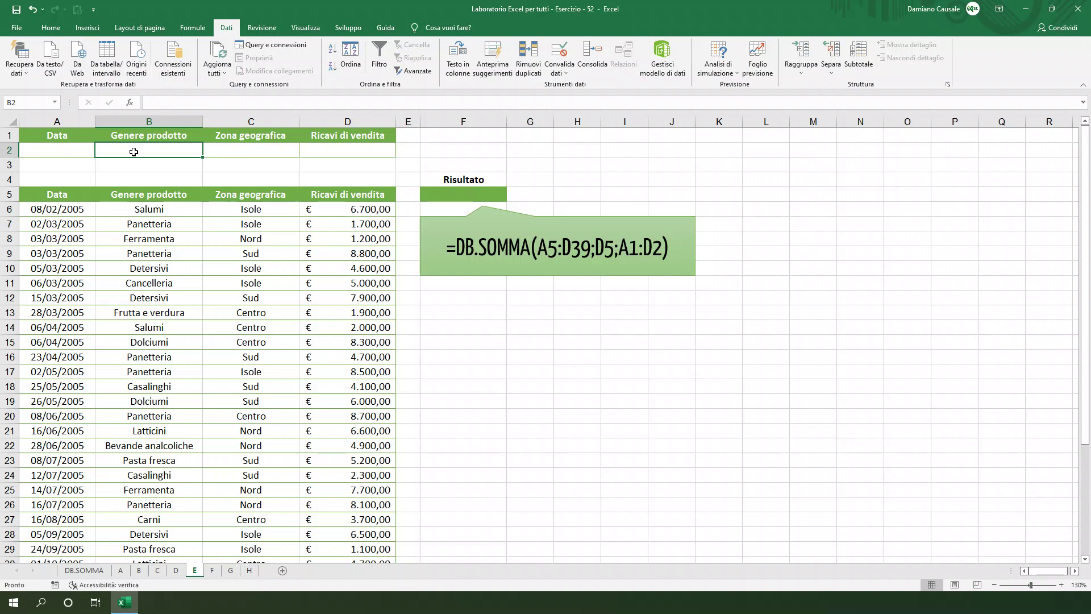
pyautogui.write('Panette')
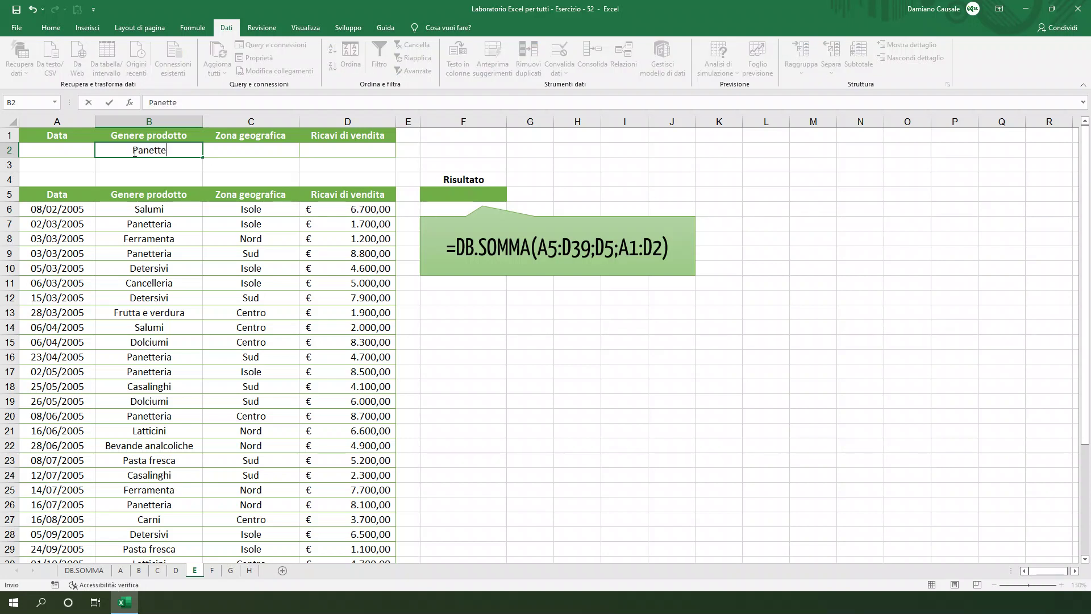
pyautogui.write('ria')
pyautogui.click(222, 148)
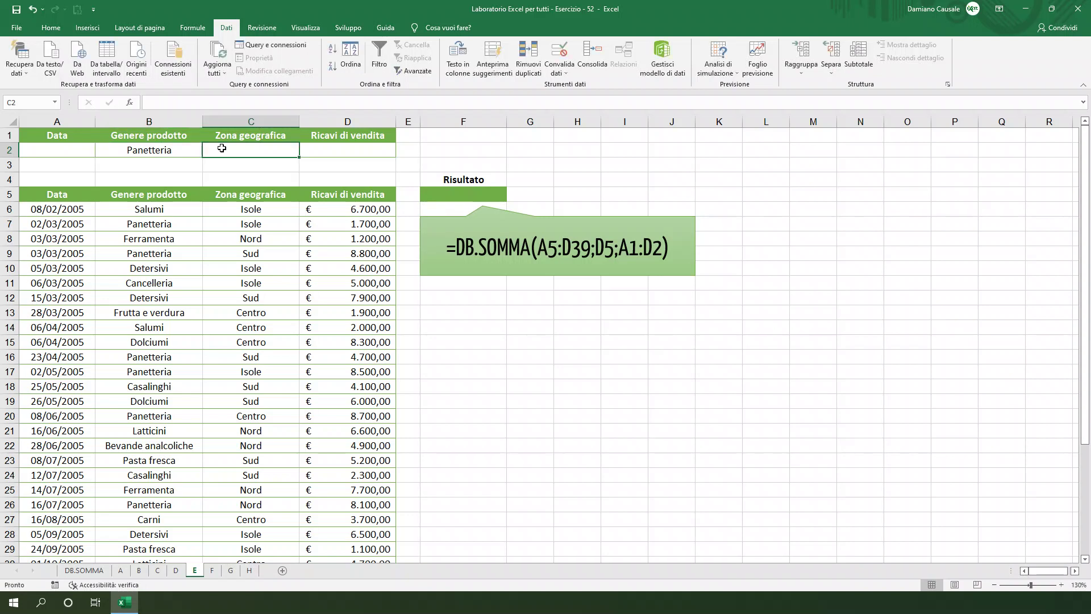
pyautogui.write('Sud')
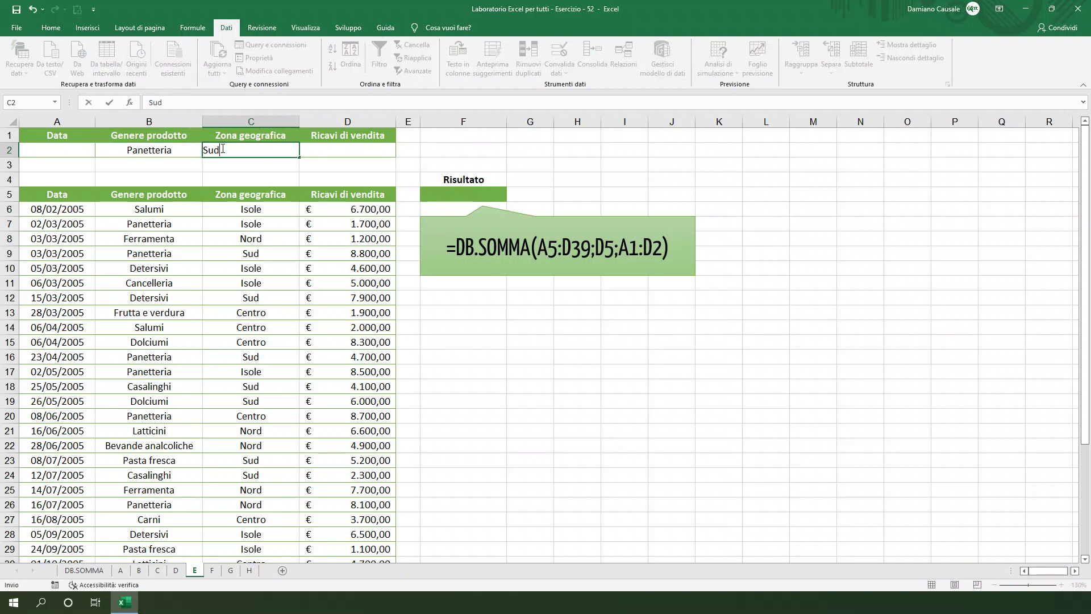
pyautogui.click(324, 147)
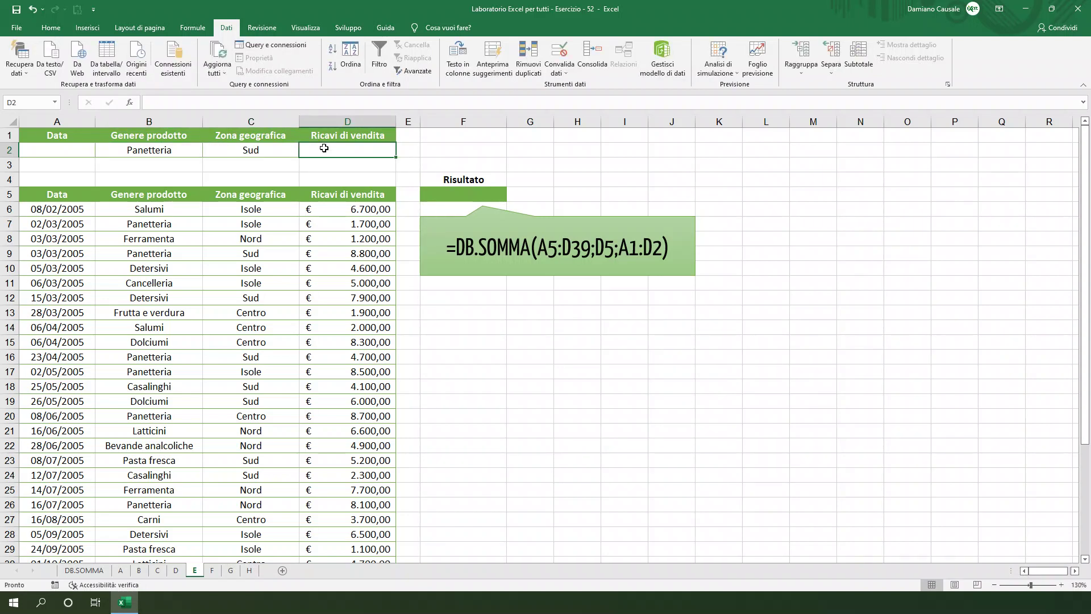
pyautogui.write('>5000')
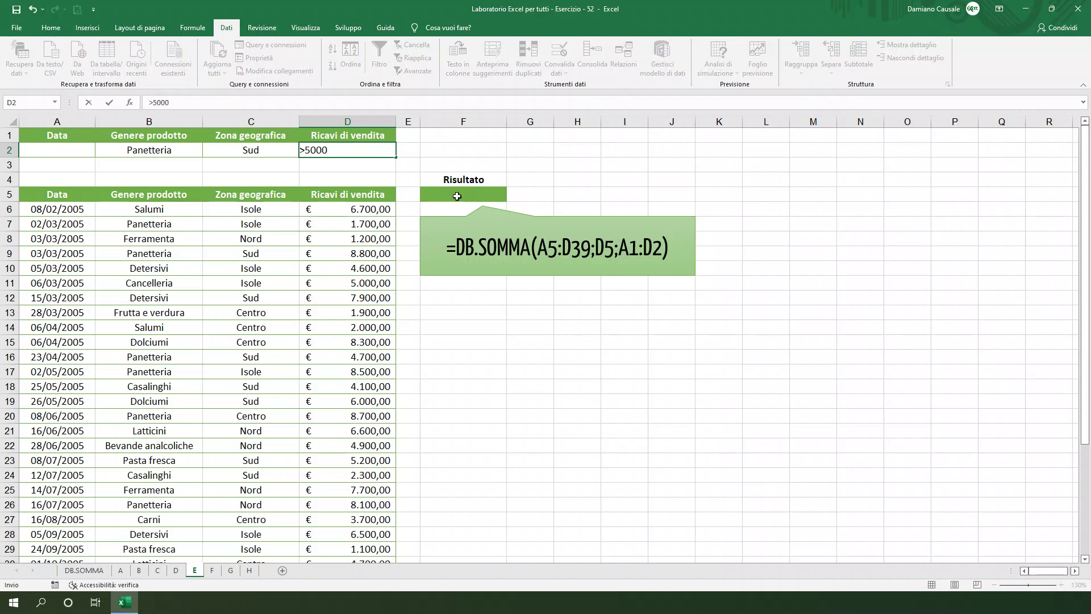
pyautogui.click(457, 196)
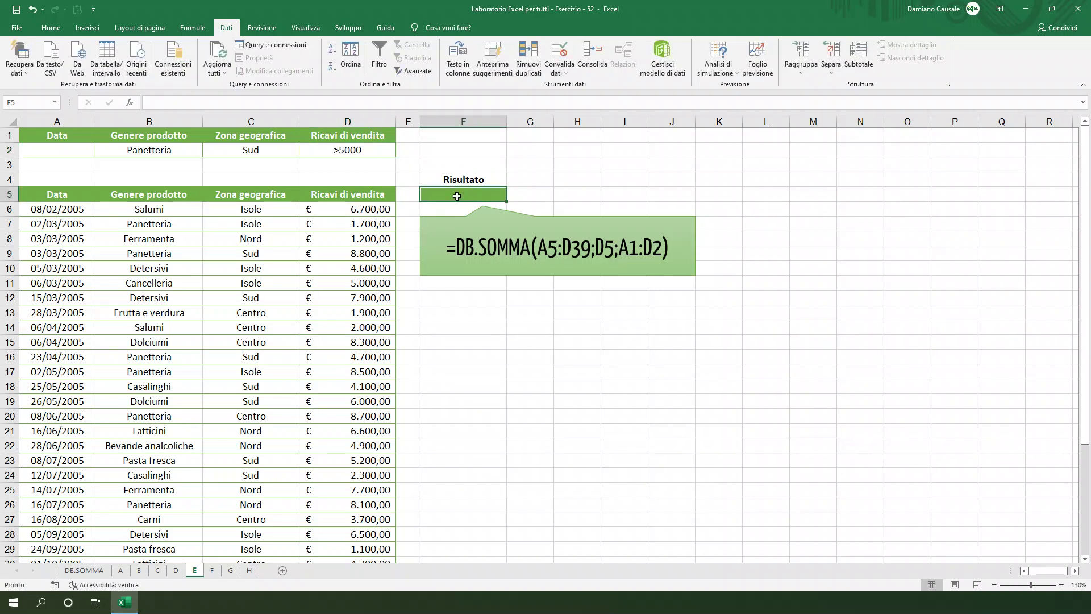
# - Enter =DB.SOMMA(A5:D39;D5;A1:D2) in F5, returning € 17.900,00
pyautogui.write('=')
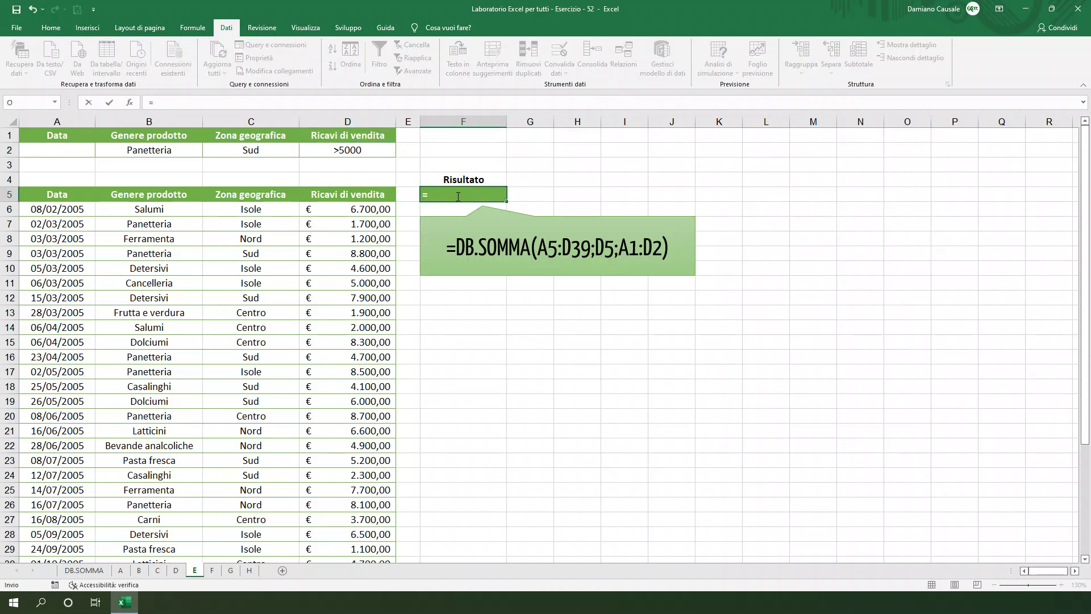
pyautogui.write('db')
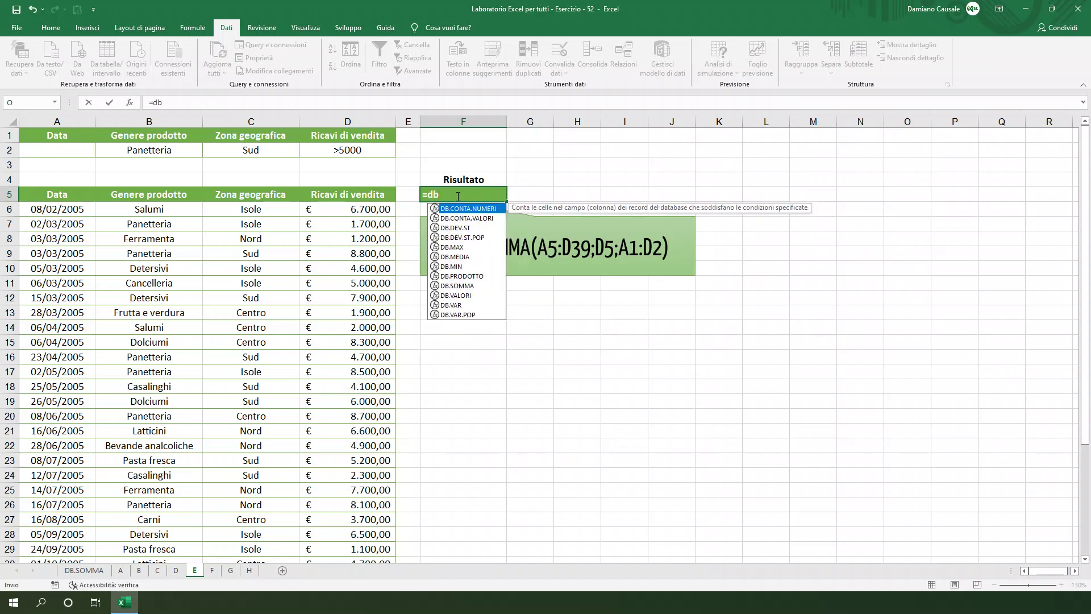
pyautogui.doubleClick(456, 286)
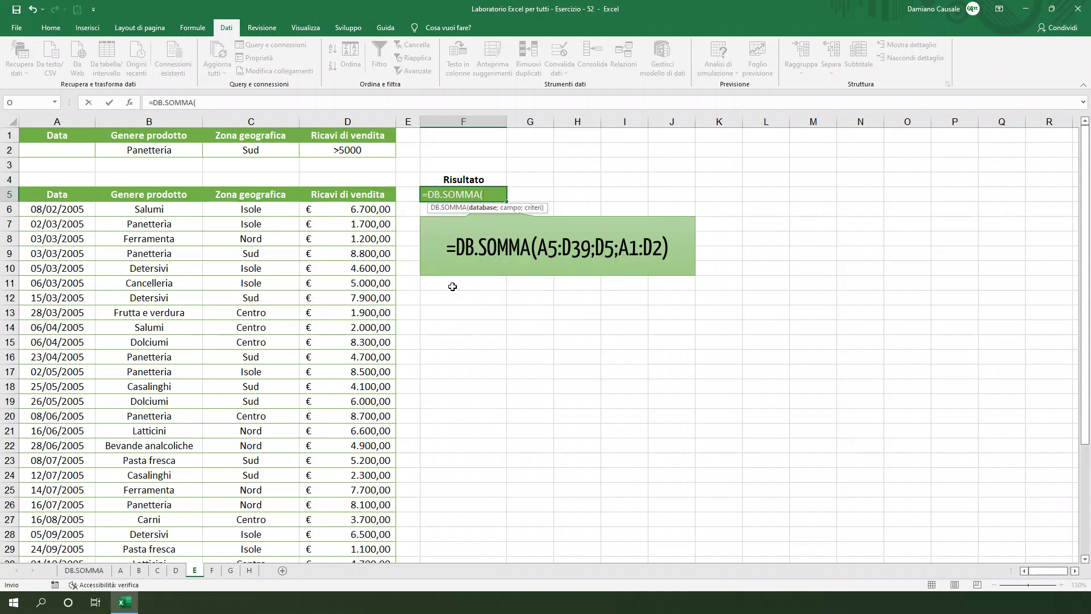
pyautogui.moveTo(65, 198); pyautogui.dragTo(386, 219)
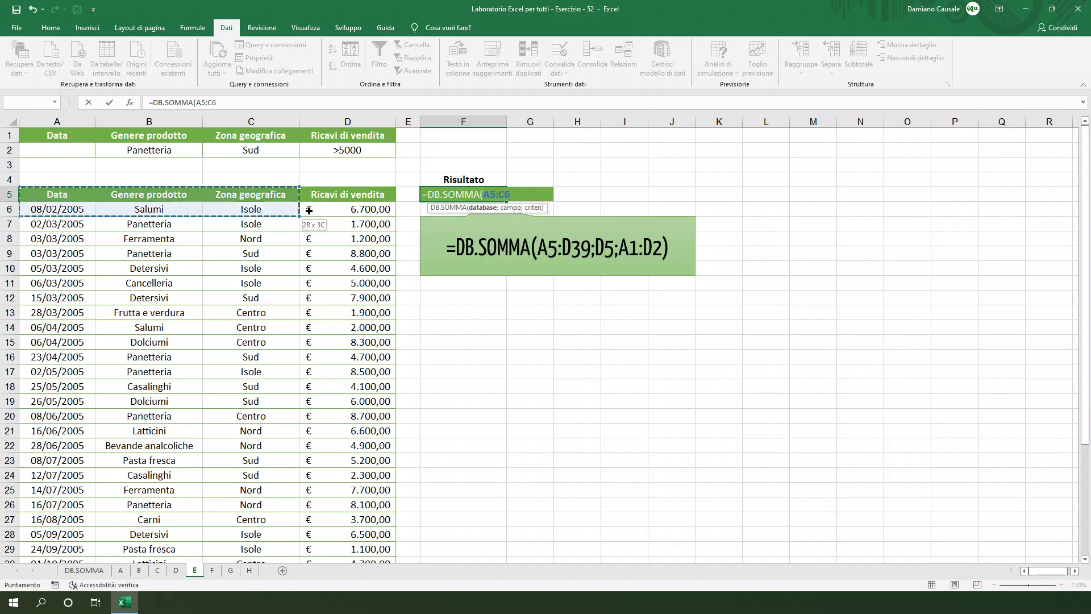
pyautogui.hotkey('ctrl', 'shift', 'Down')
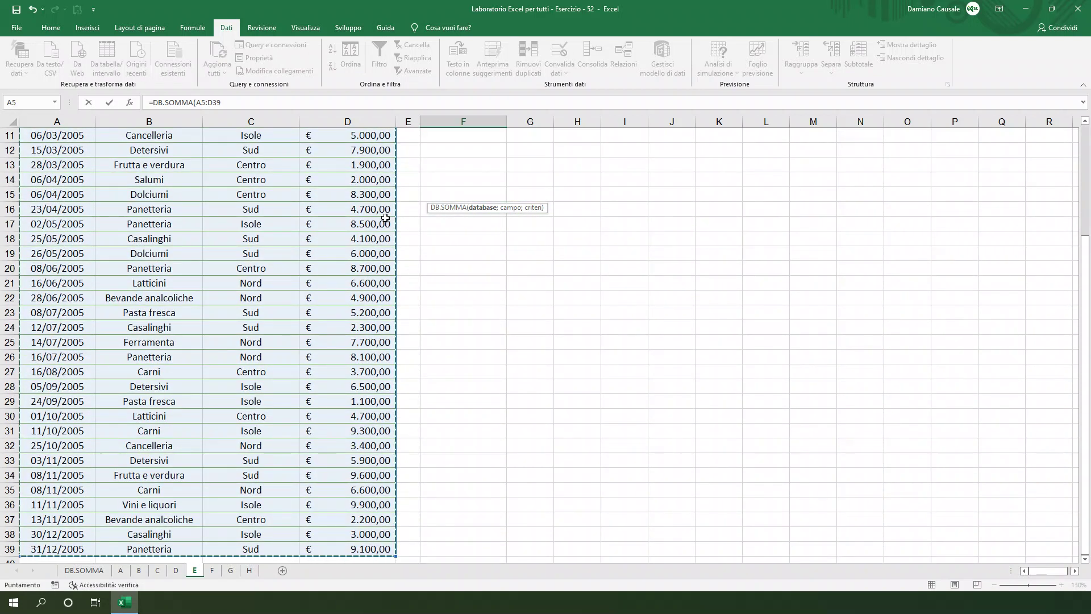
pyautogui.scroll(4, 386, 218)
pyautogui.write(';')
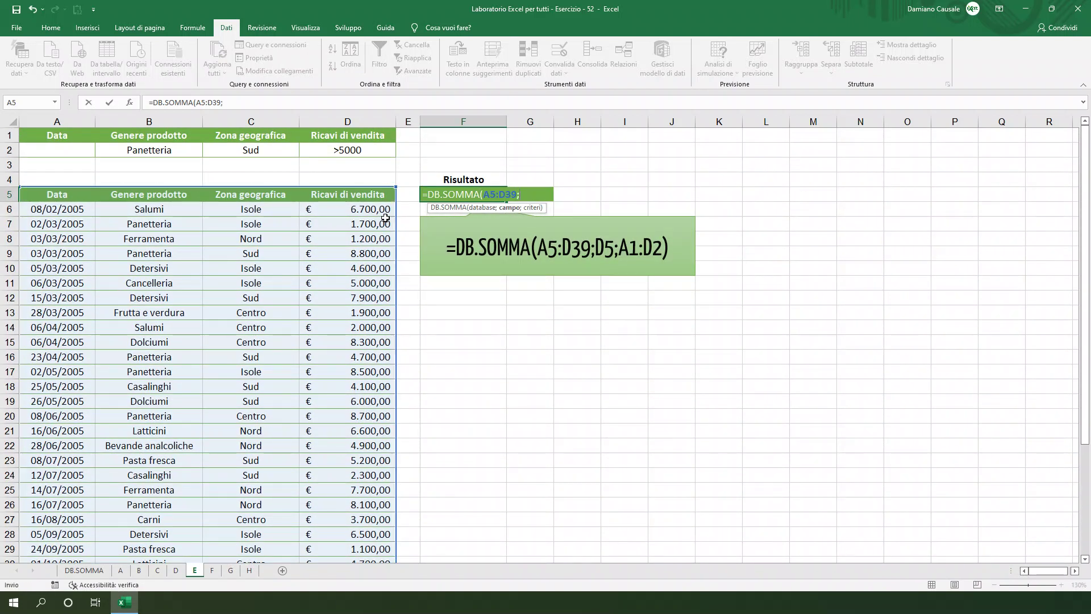
pyautogui.click(364, 194)
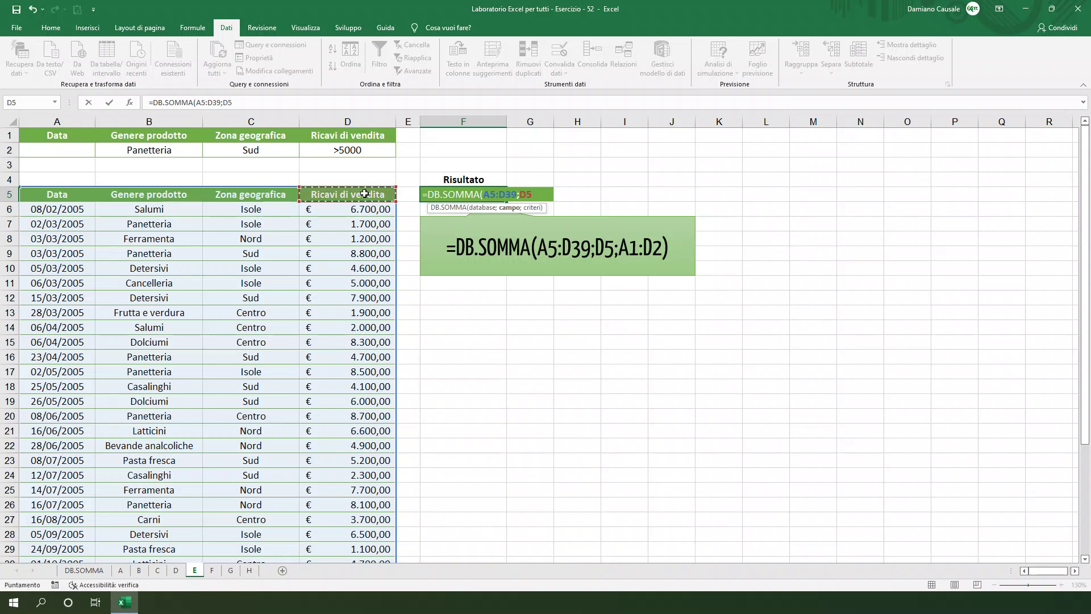
pyautogui.write(';')
pyautogui.moveTo(32, 135); pyautogui.dragTo(356, 149)
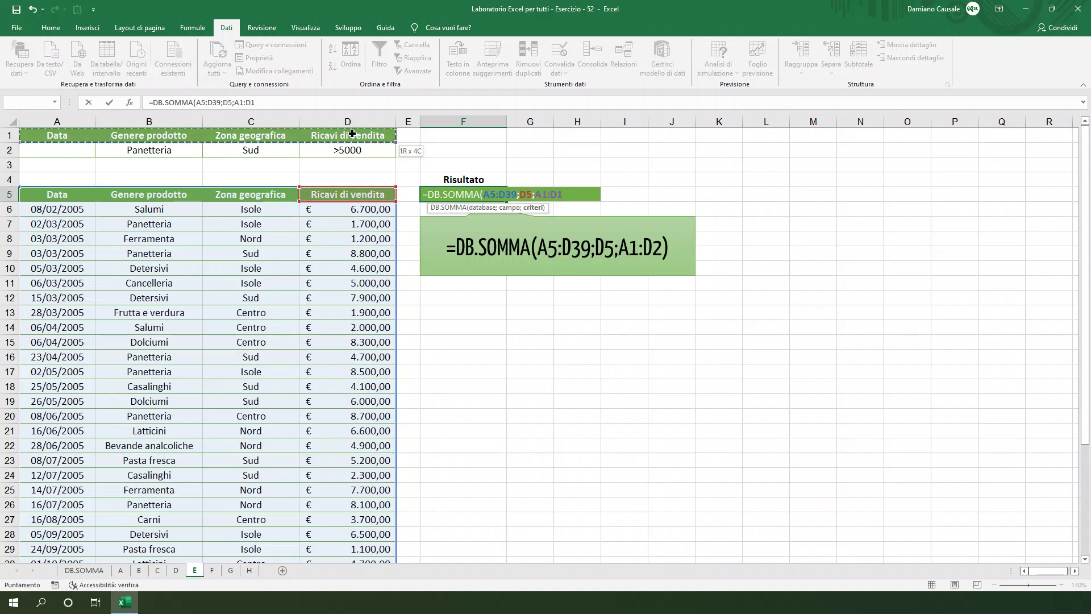
pyautogui.press('Return')
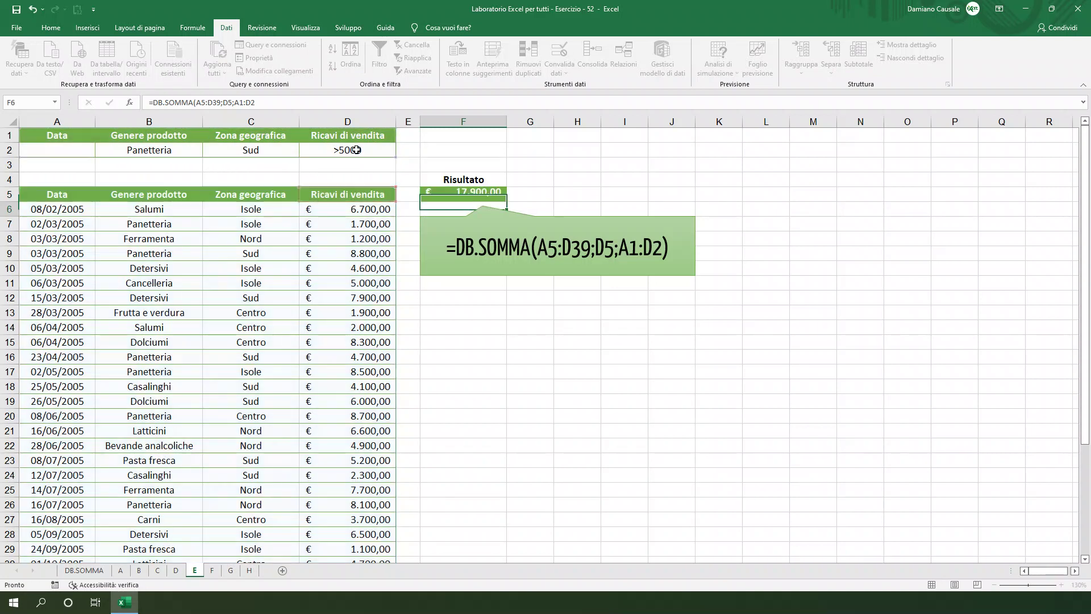
pyautogui.click(500, 194)
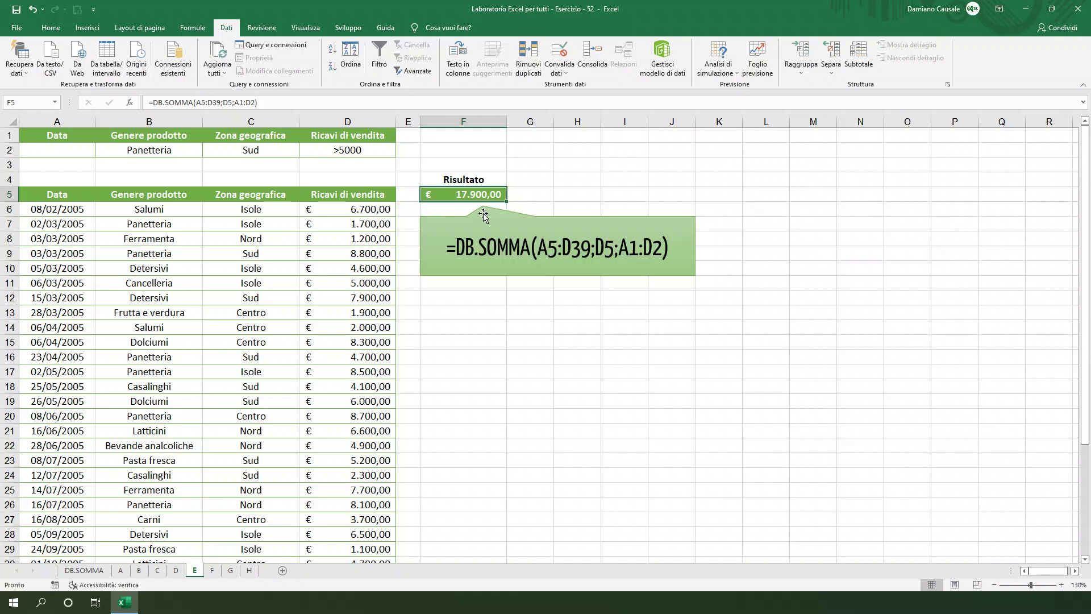
# - On sheet F, enter Sud, Isole and Nord in C2:C4 as Zona geografica criteria
pyautogui.click(214, 570)
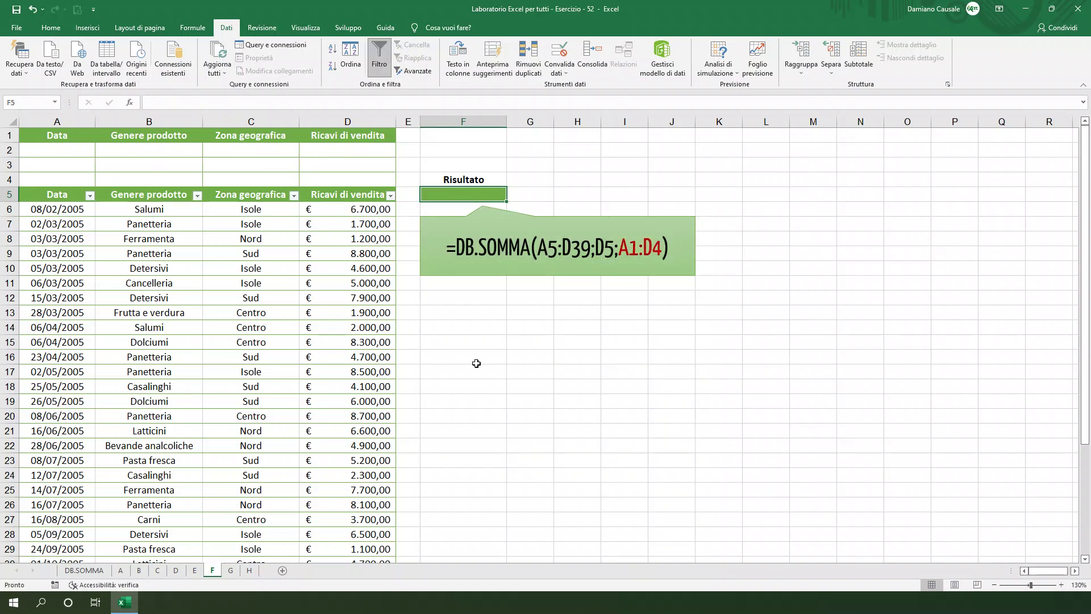
pyautogui.click(257, 146)
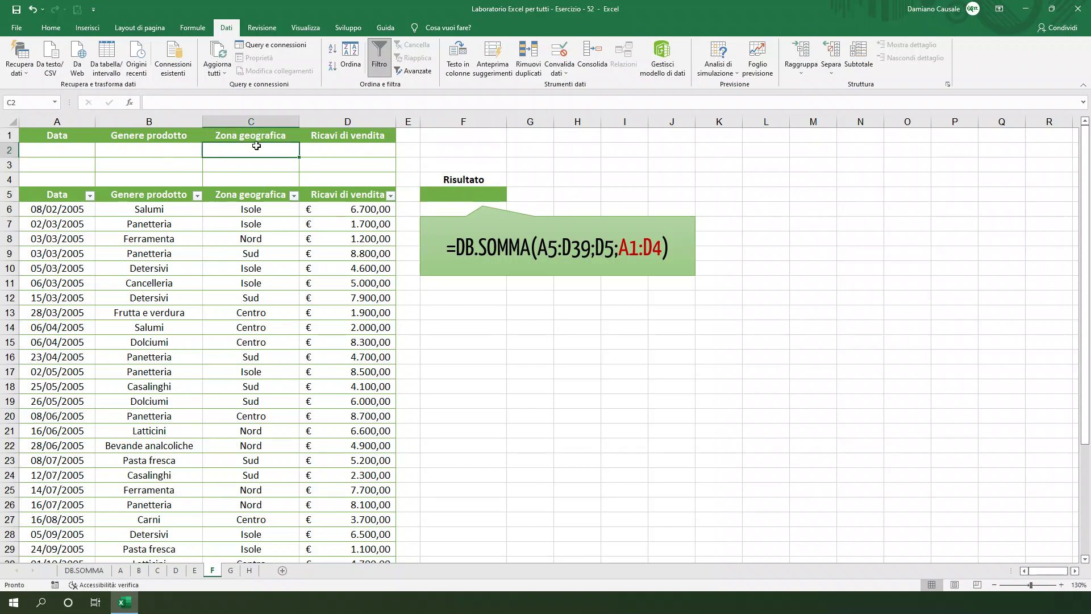
pyautogui.write('Sud')
pyautogui.press('Return')
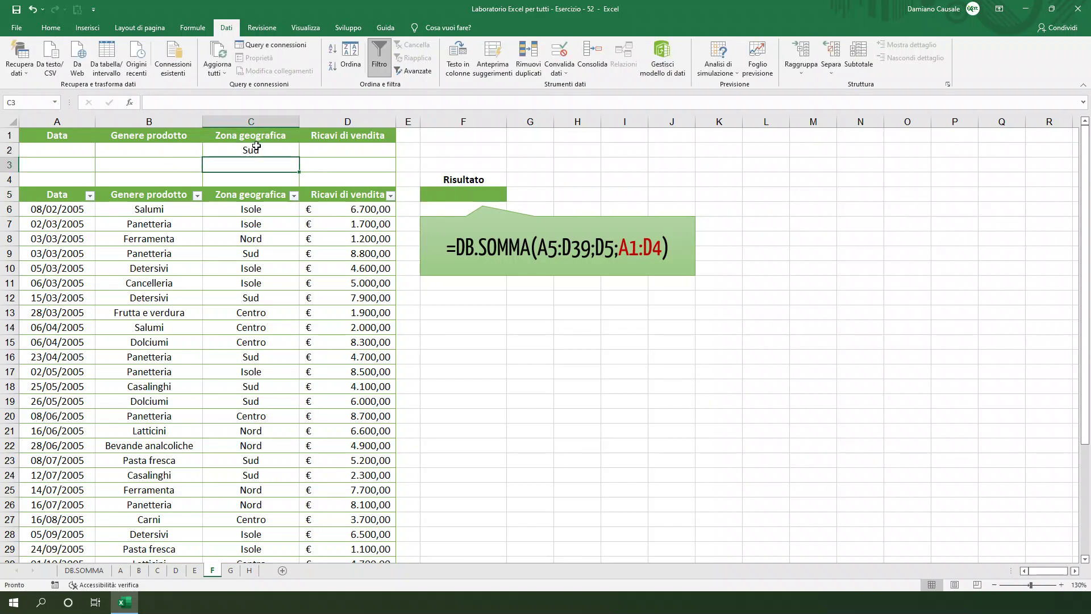
pyautogui.write('Isole')
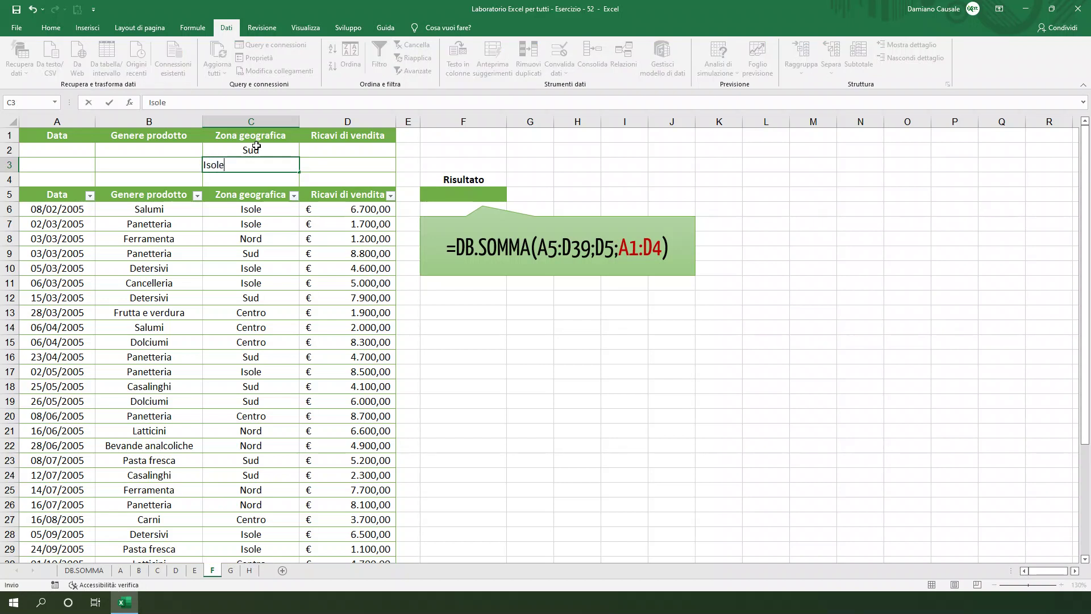
pyautogui.press('Return')
pyautogui.write('Nord')
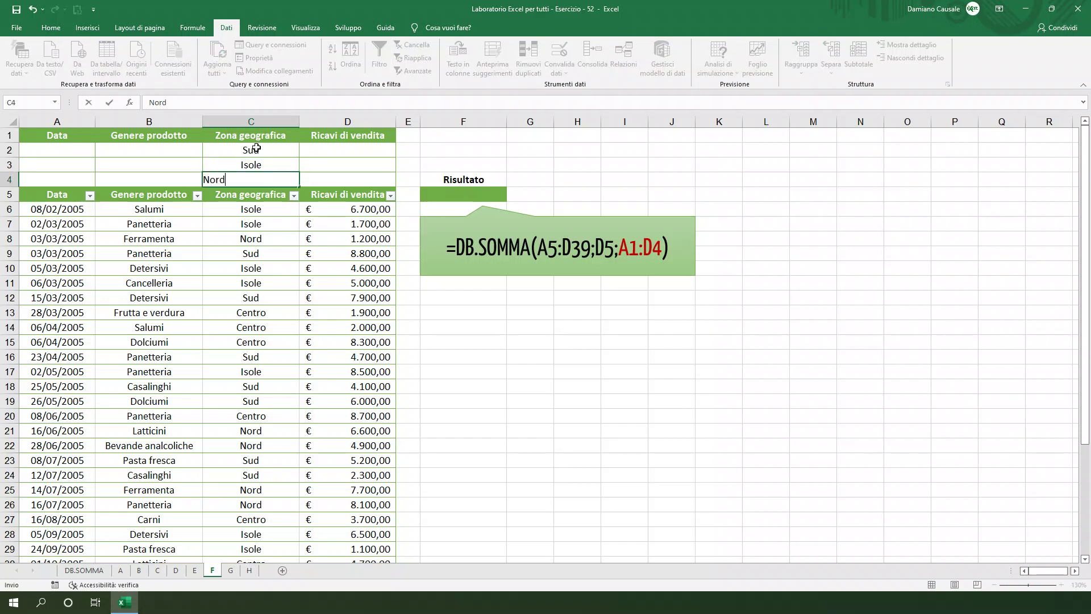
pyautogui.click(479, 192)
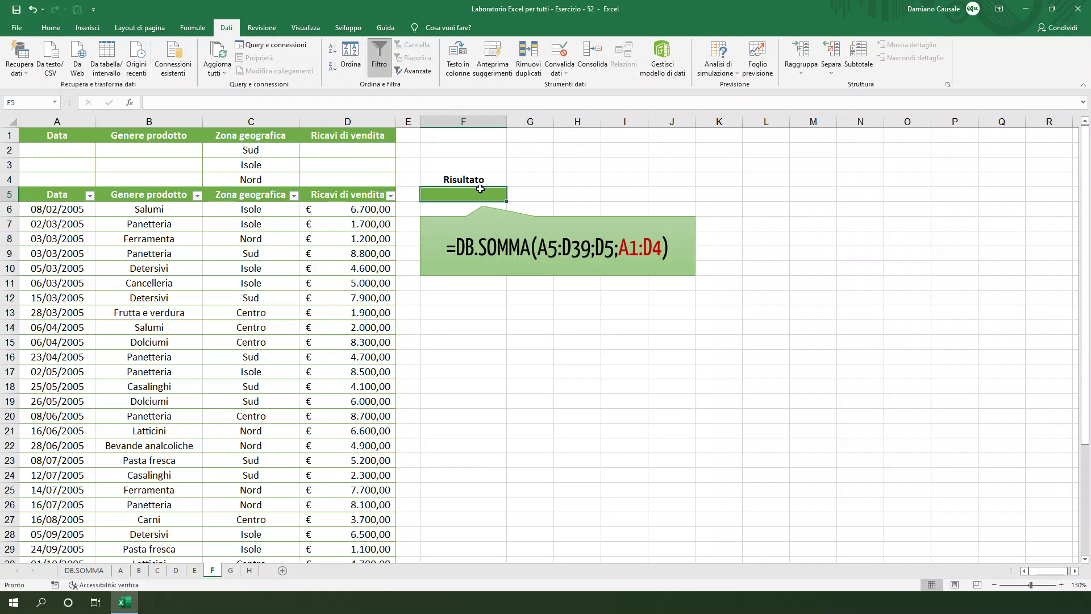
# - Enter =DB.SOMMA(A5:D39;D5;A1:D4) in F5, returning € 158.400,00
pyautogui.write('=')
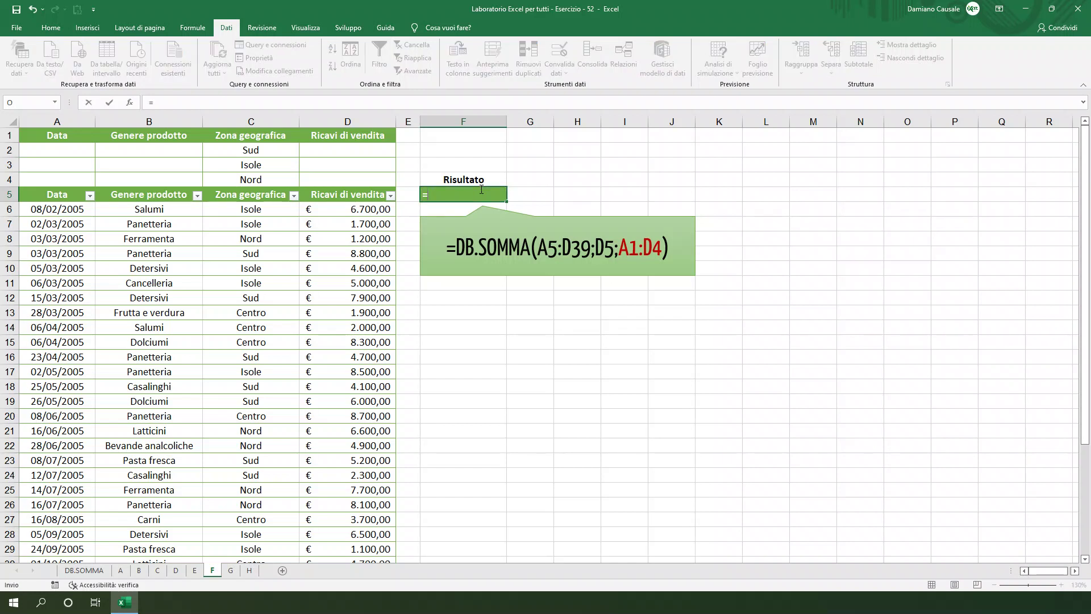
pyautogui.write('d')
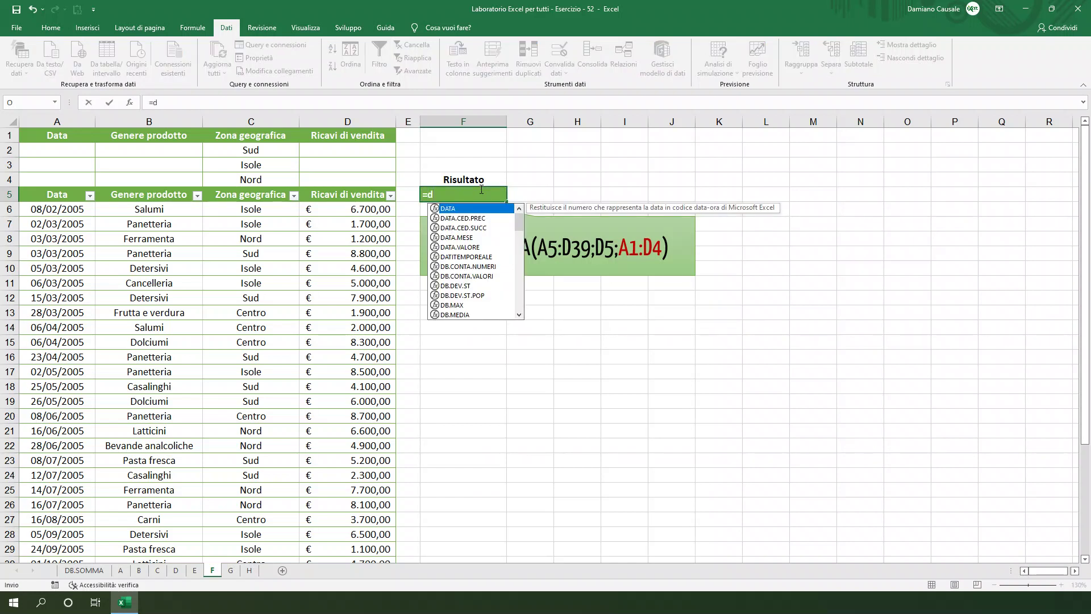
pyautogui.write('b')
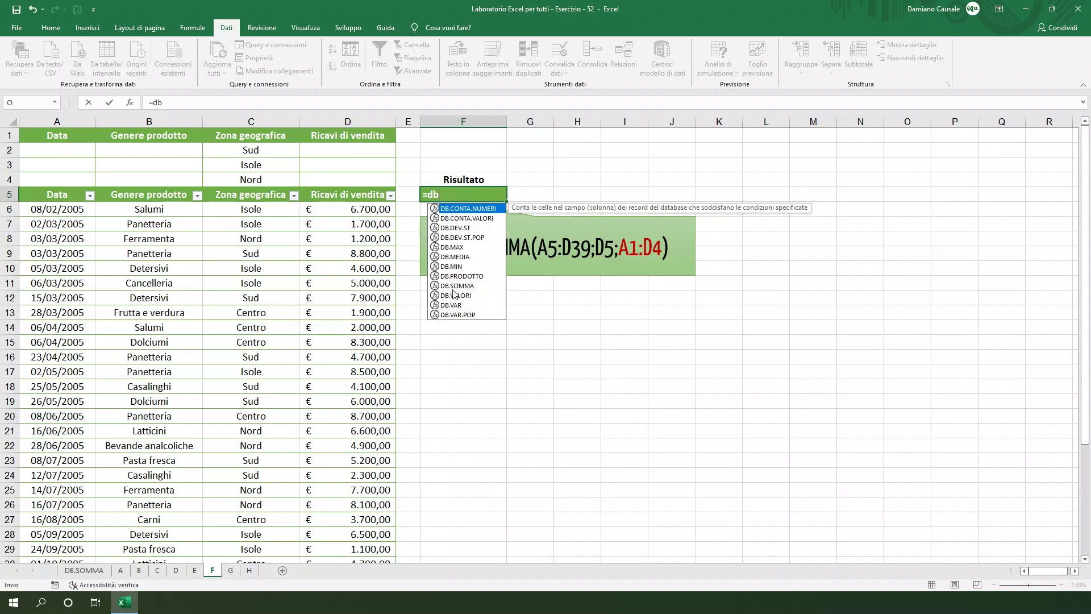
pyautogui.doubleClick(455, 286)
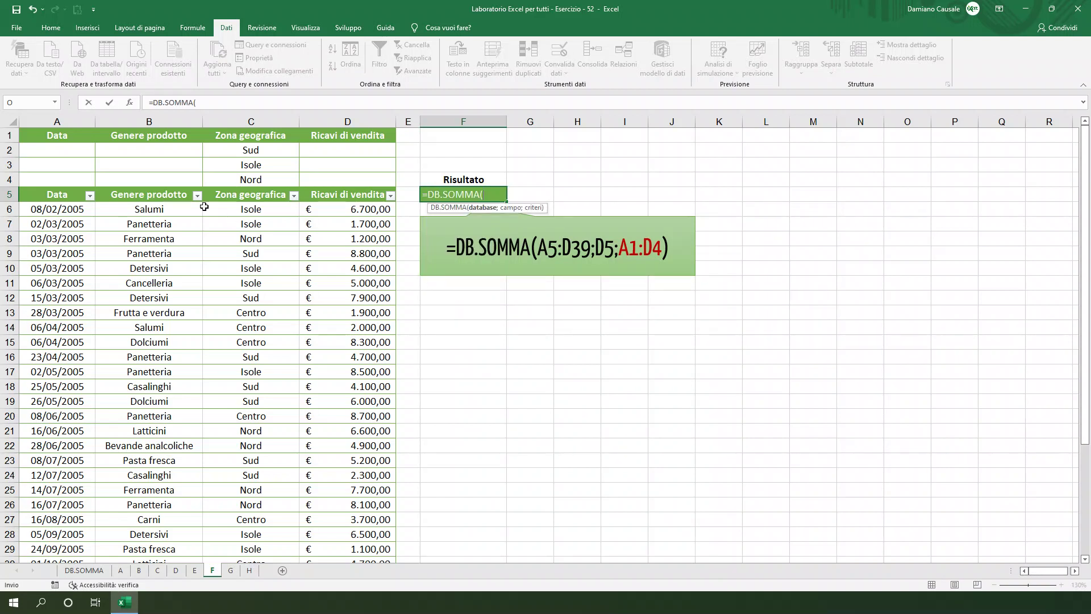
pyautogui.moveTo(59, 196); pyautogui.dragTo(384, 221)
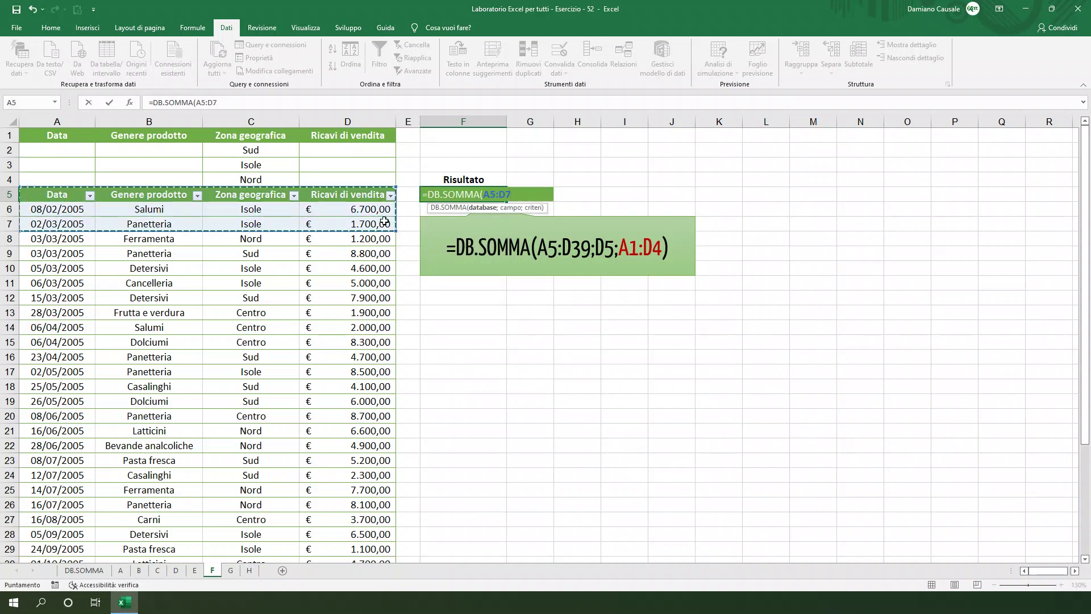
pyautogui.hotkey('ctrl', 'shift', 'Down')
pyautogui.scroll(3, 304, 219)
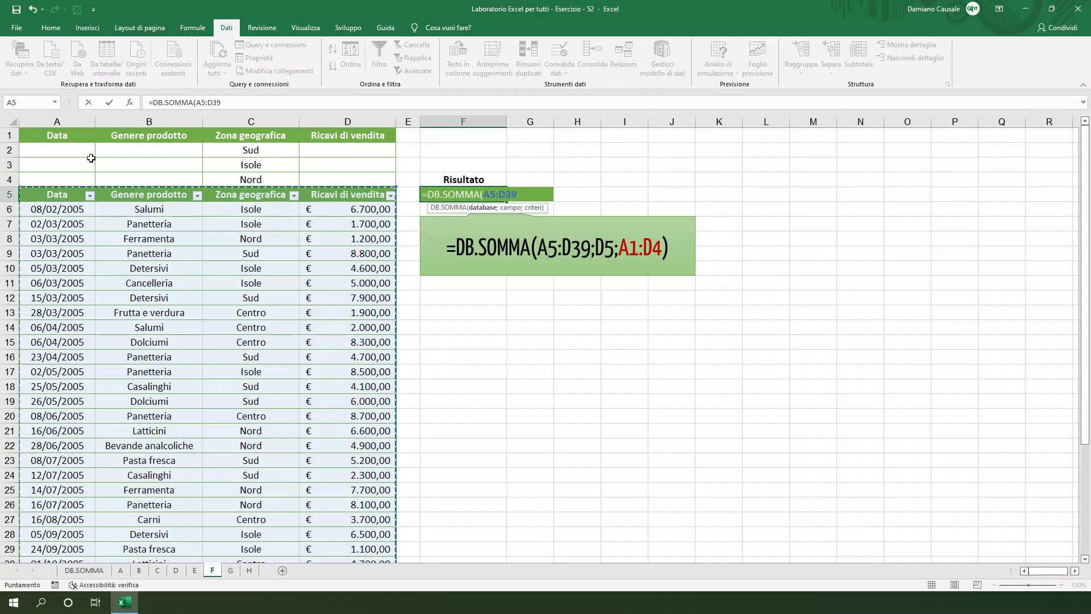
pyautogui.write(';')
pyautogui.click(316, 190)
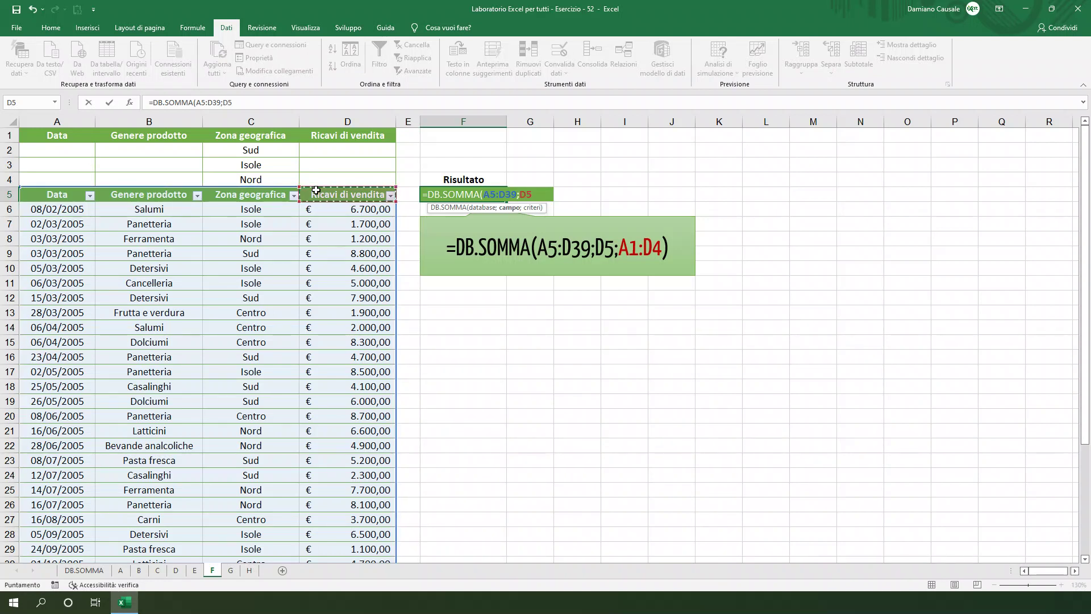
pyautogui.write(';')
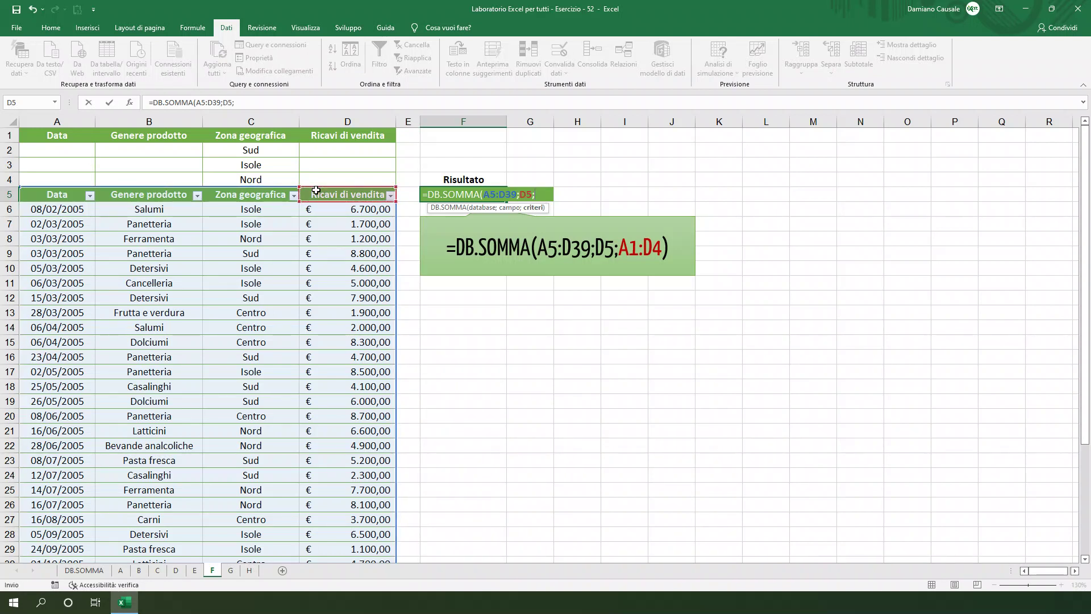
pyautogui.moveTo(51, 136); pyautogui.dragTo(320, 176)
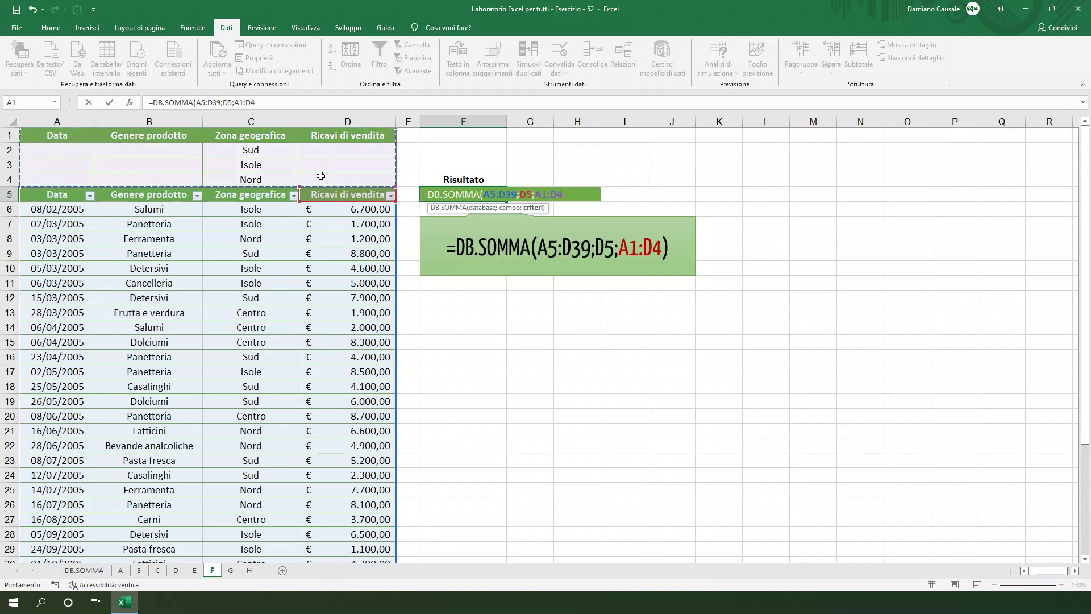
pyautogui.press('Return')
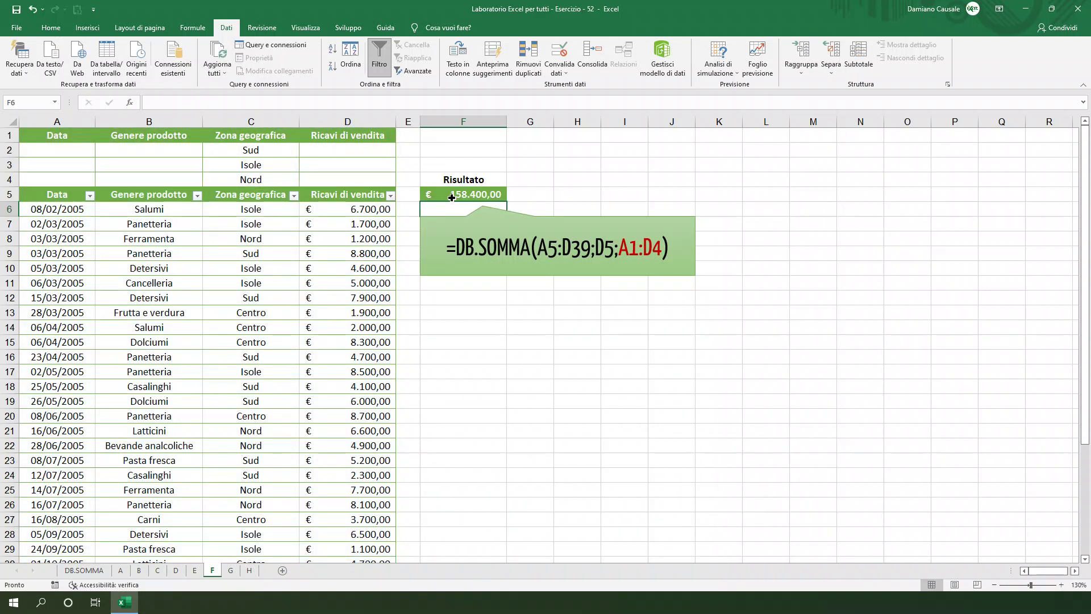
pyautogui.click(452, 198)
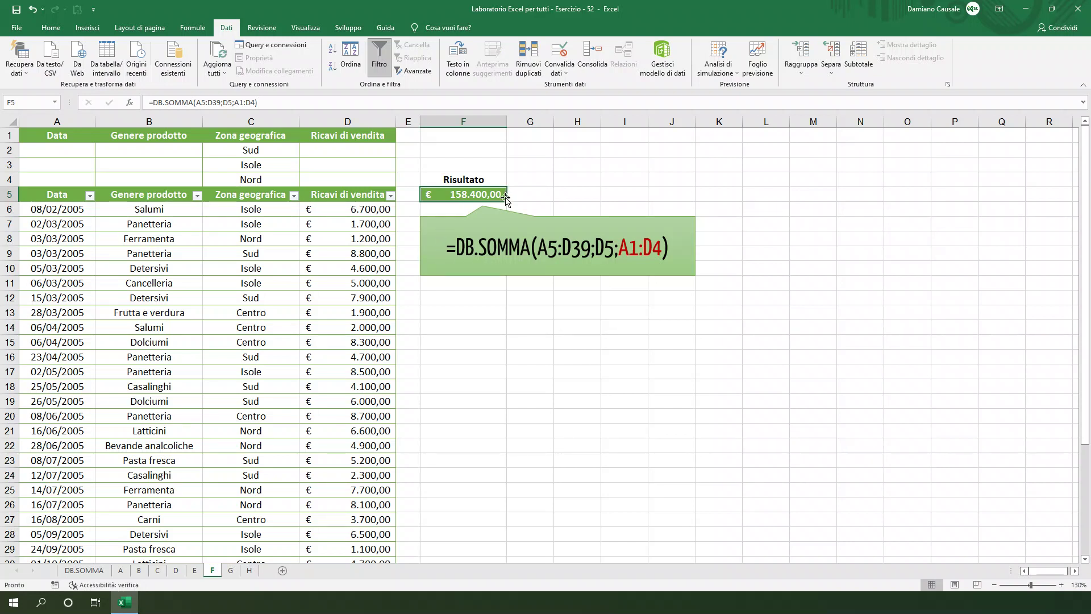
# - On sheet G, enter Panetteria and Dolciumi in B2:B3 with Sud in C2:C3
pyautogui.click(230, 571)
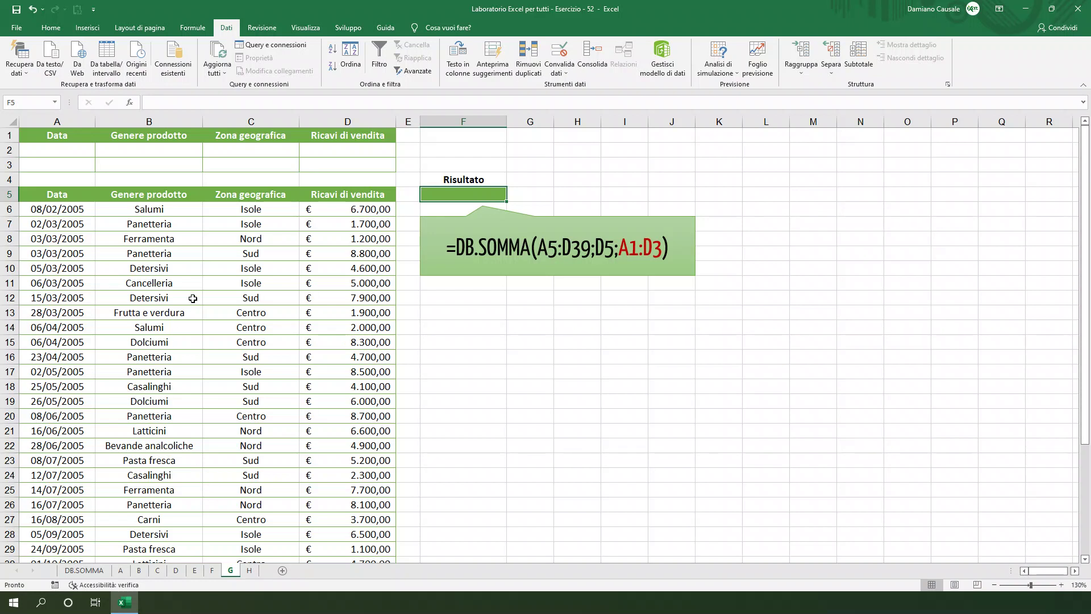
pyautogui.click(159, 148)
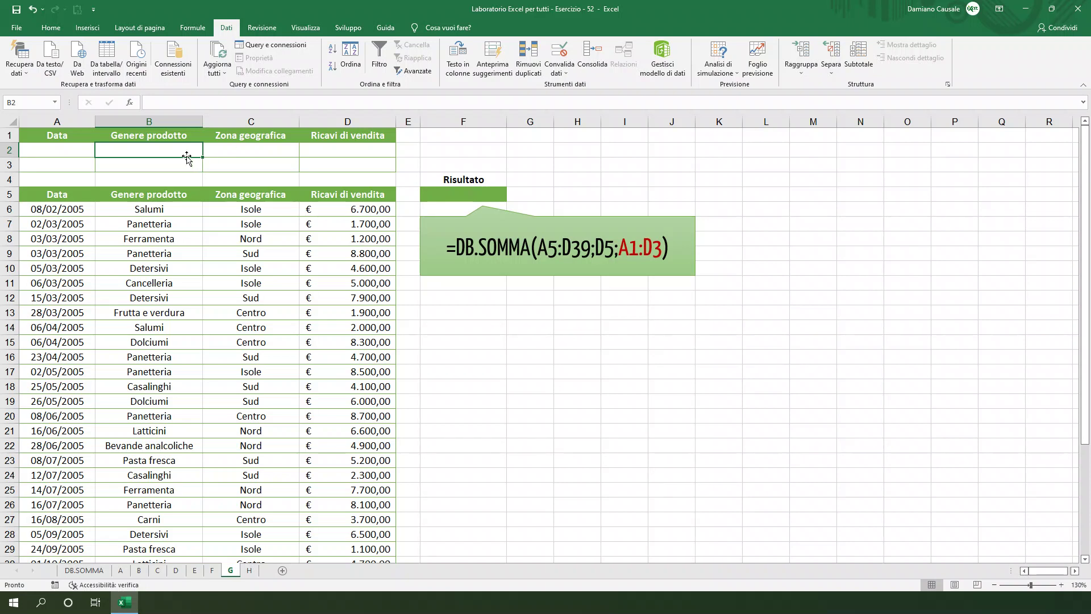
pyautogui.write('Panett')
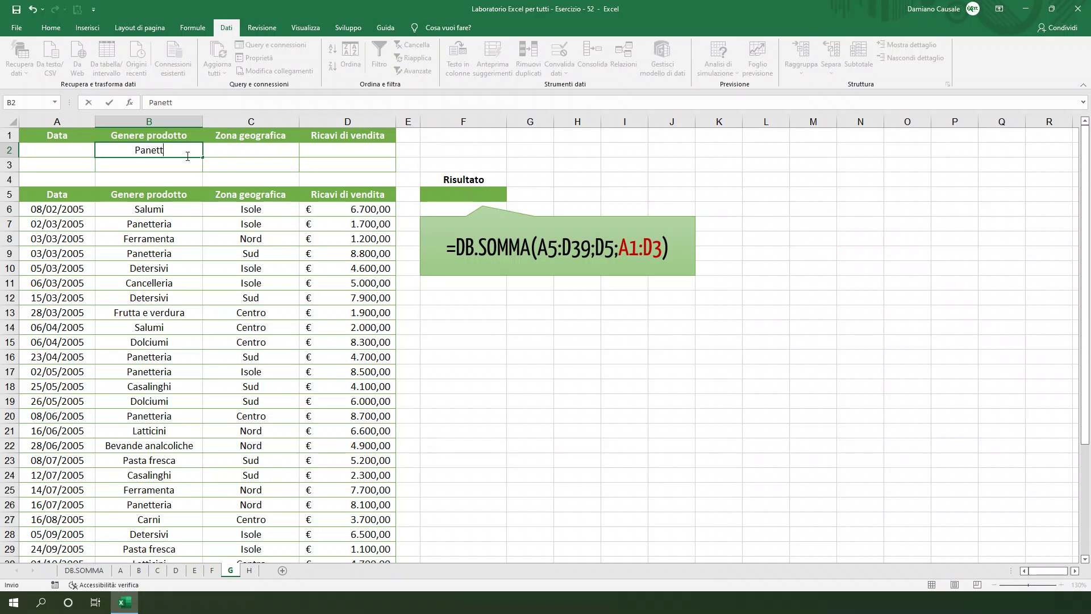
pyautogui.write('eria')
pyautogui.press('Return')
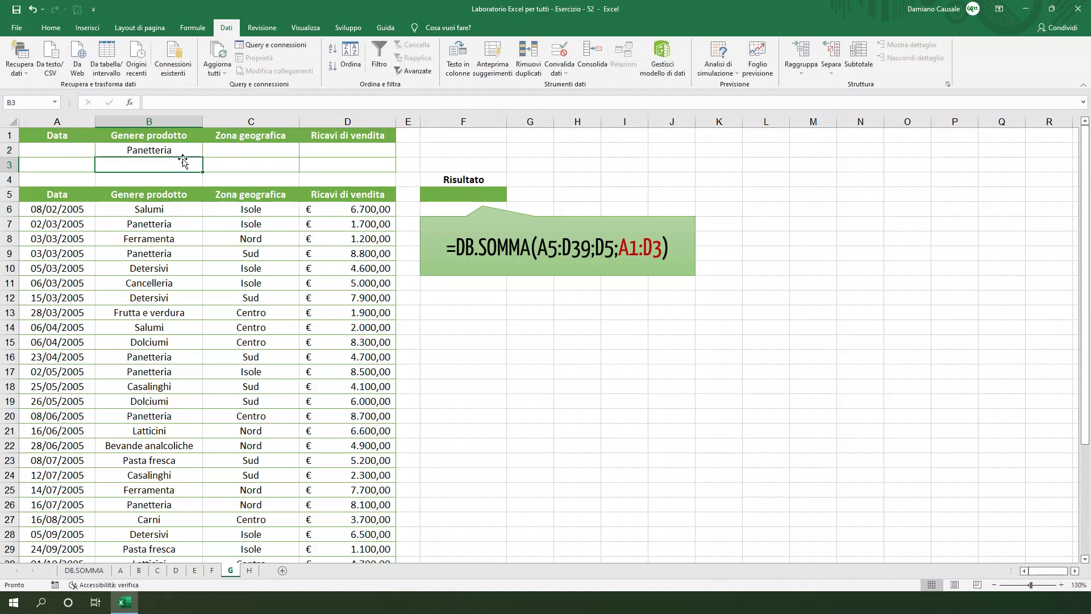
pyautogui.write('Do')
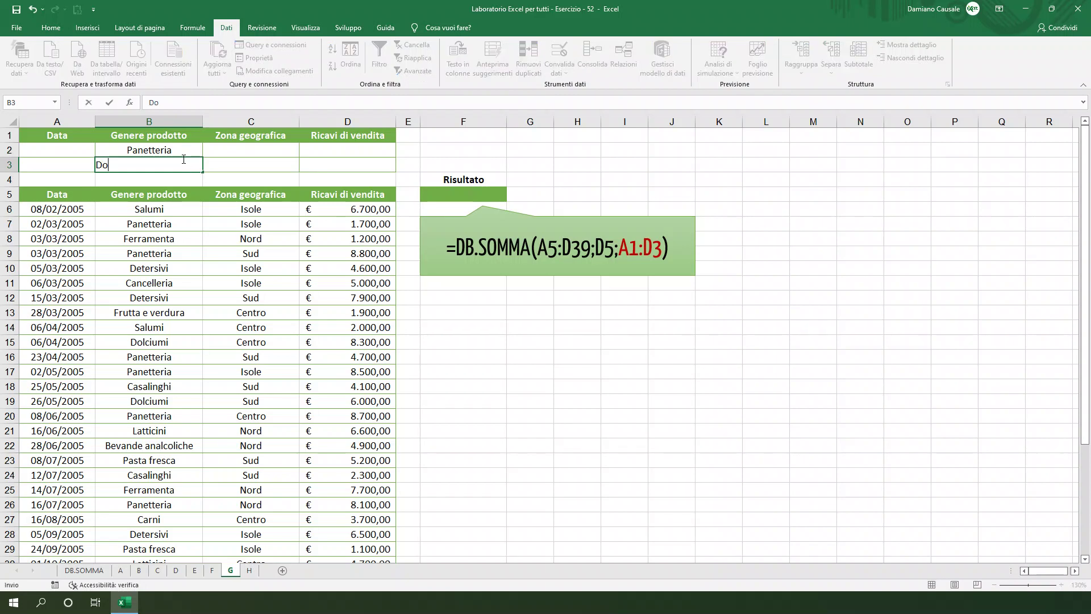
pyautogui.write('c')
pyautogui.write('ci')
pyautogui.write('u')
pyautogui.write('um')
pyautogui.click(227, 149)
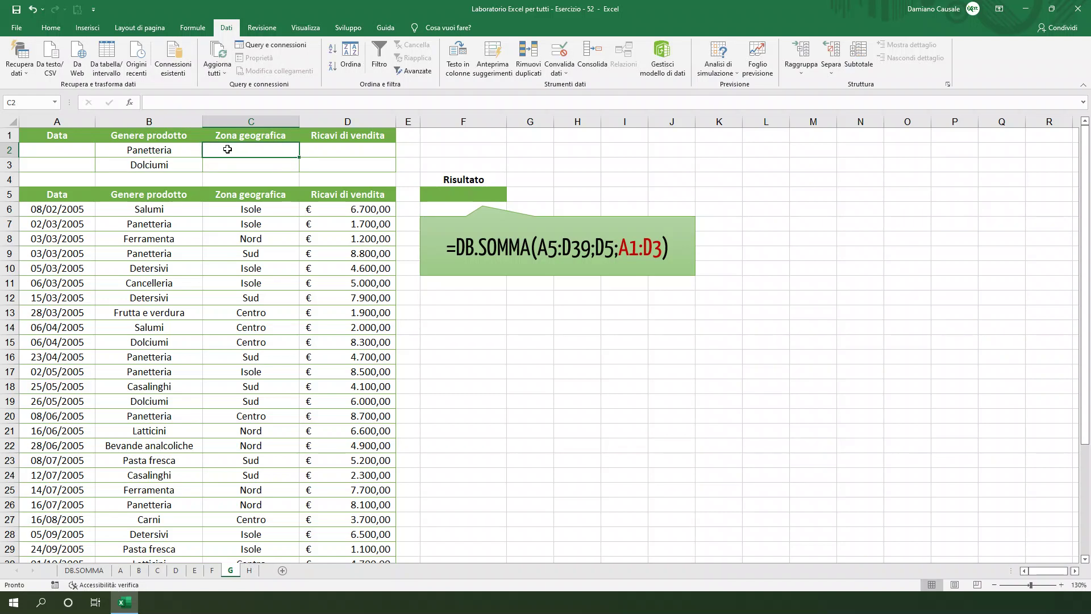
pyautogui.write('Sud')
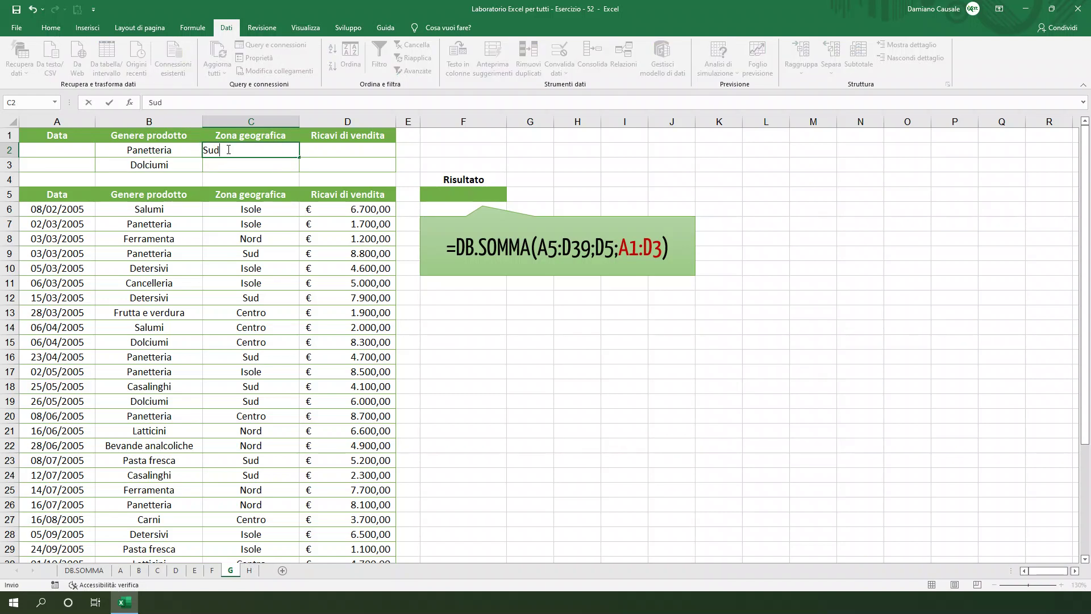
pyautogui.press('Return')
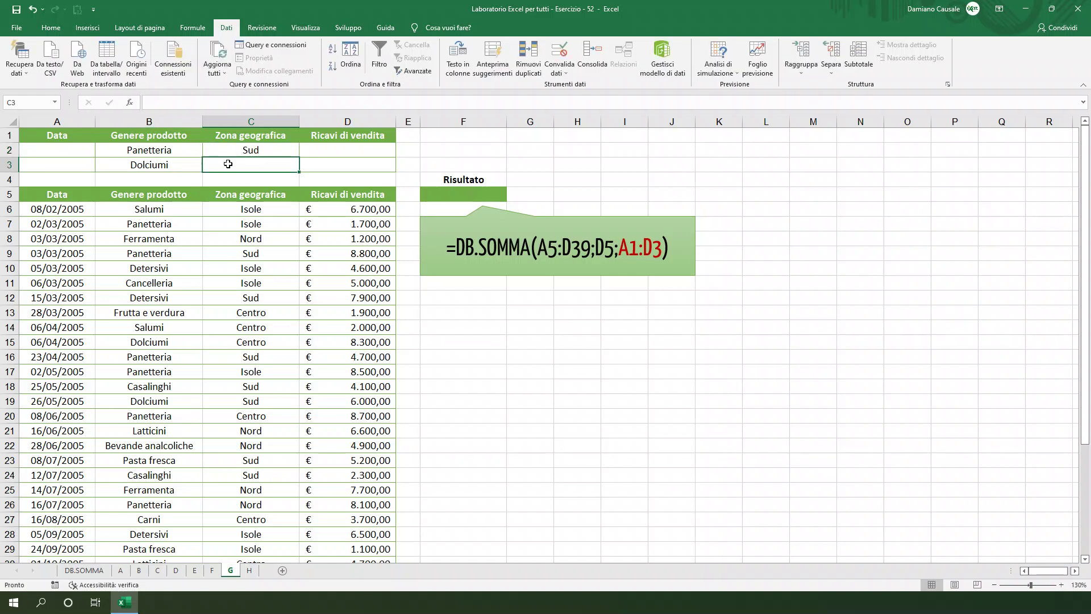
pyautogui.write('Sud')
pyautogui.press('Return')
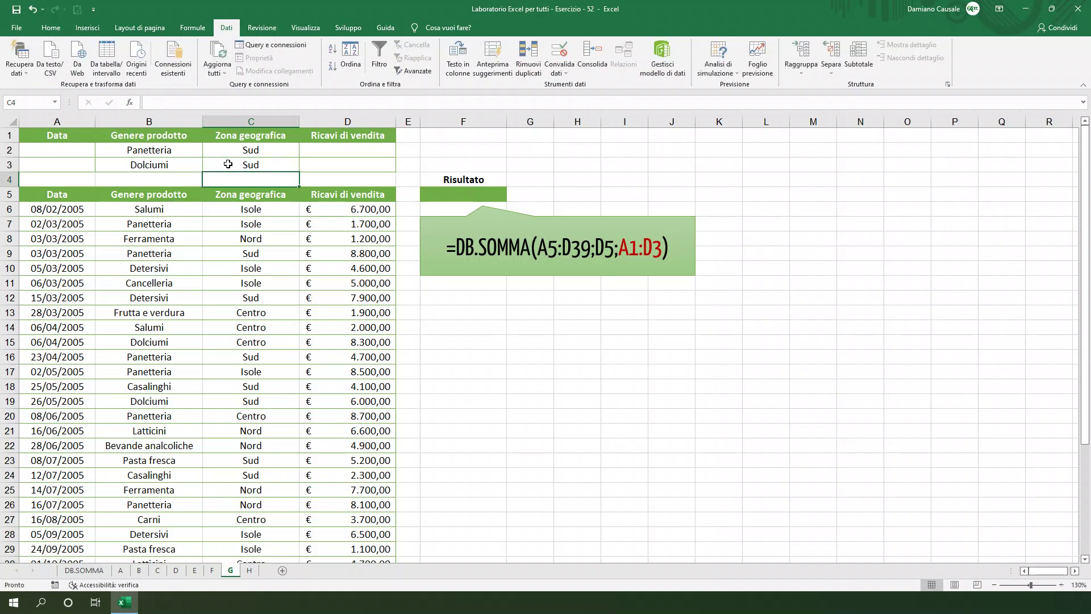
# - Enter =DB.SOMMA(A5:D39;D5;A1:D3) in F5 for € 28.600,00, then go to sheet H
pyautogui.click(489, 190)
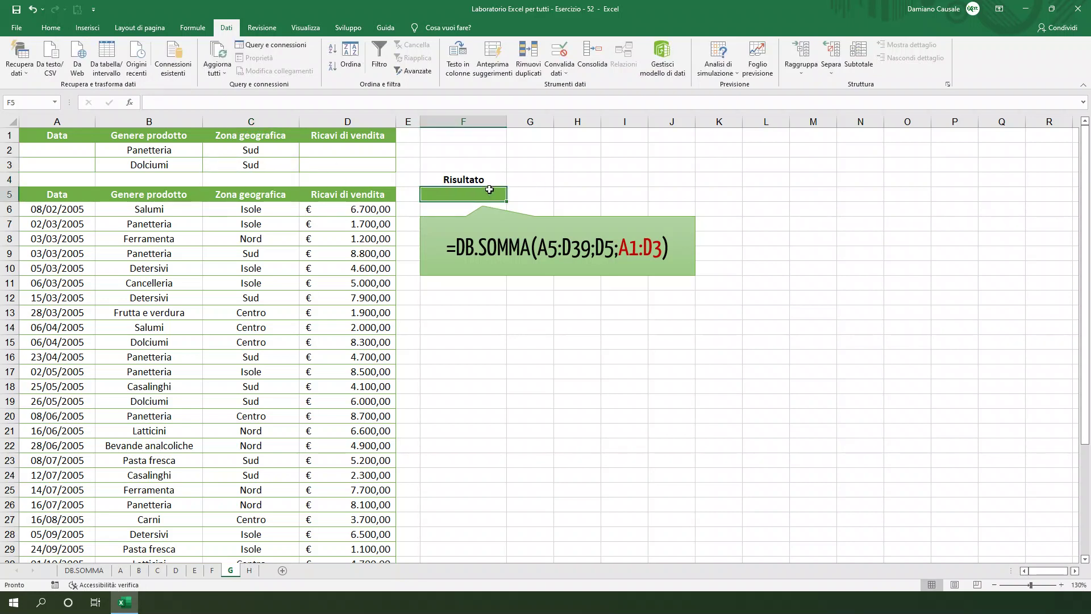
pyautogui.write('=d')
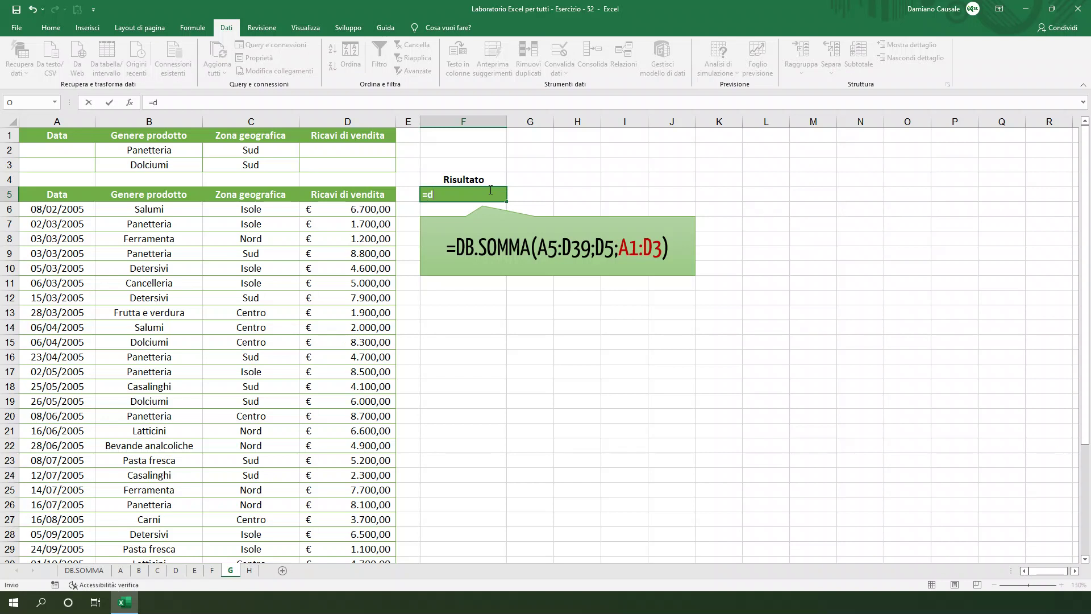
pyautogui.write('b')
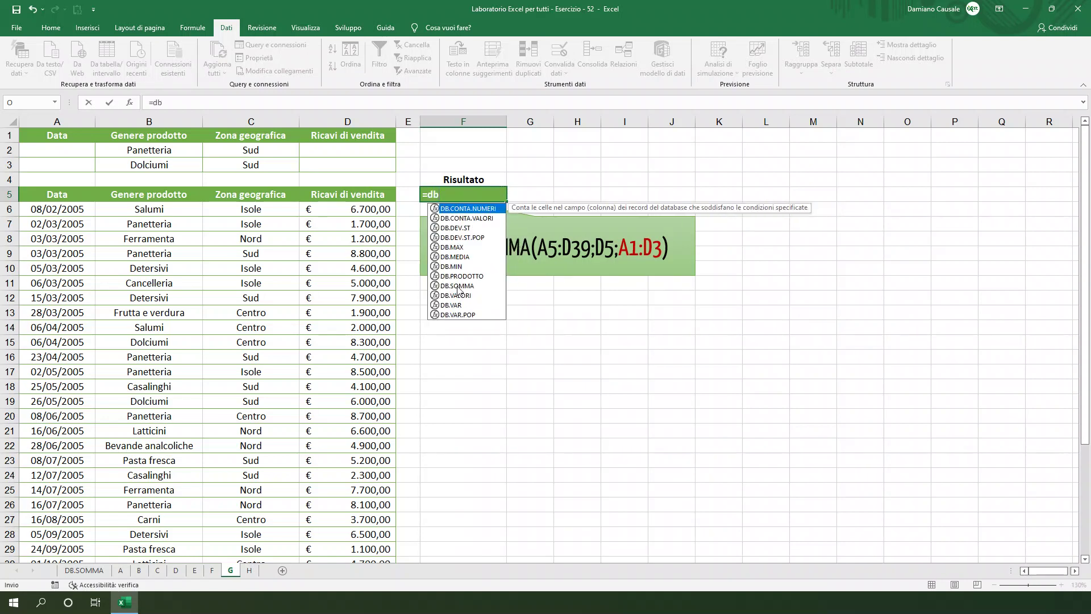
pyautogui.doubleClick(458, 286)
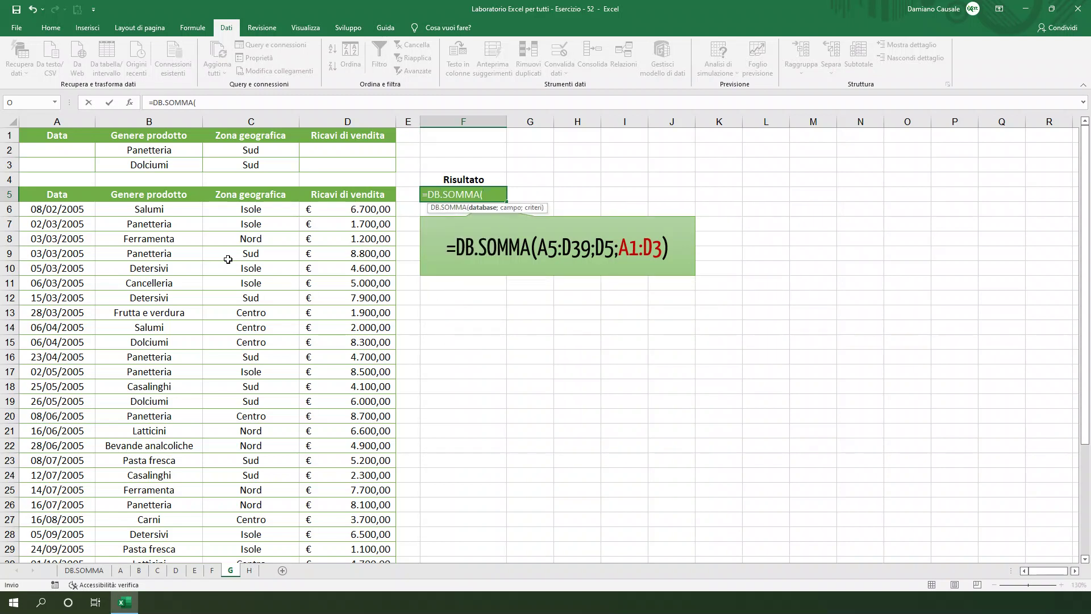
pyautogui.moveTo(44, 197); pyautogui.dragTo(377, 202)
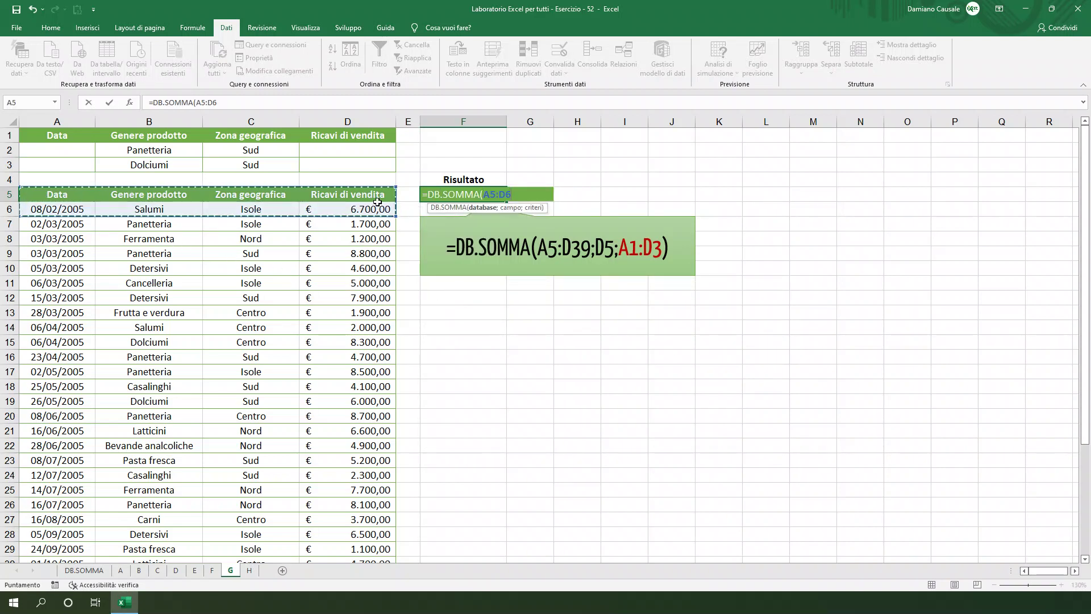
pyautogui.hotkey('ctrl', 'shift', 'Down')
pyautogui.scroll(4, 377, 202)
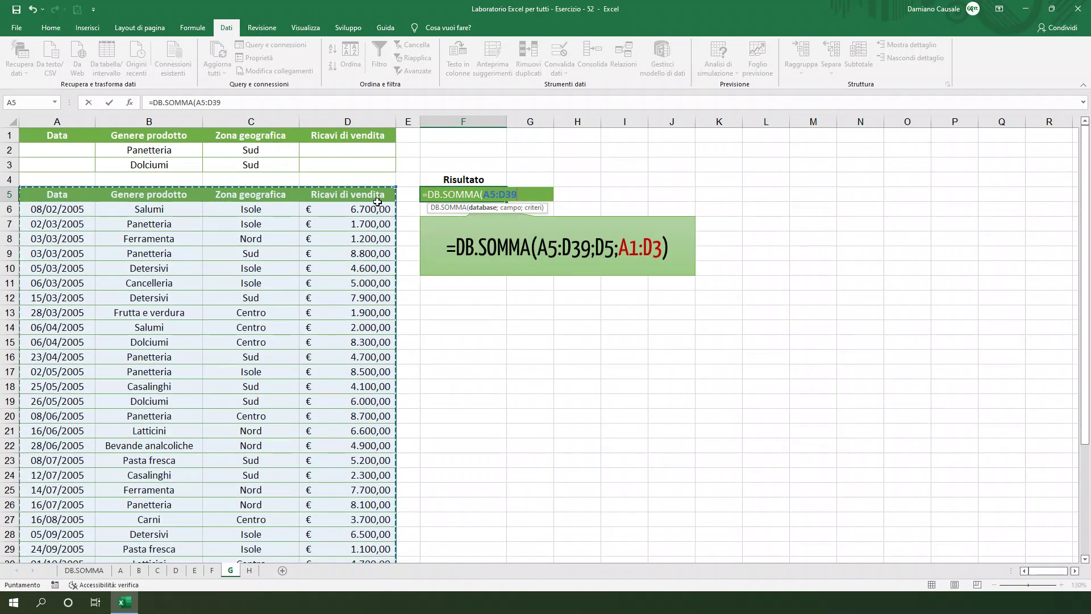
pyautogui.write(';')
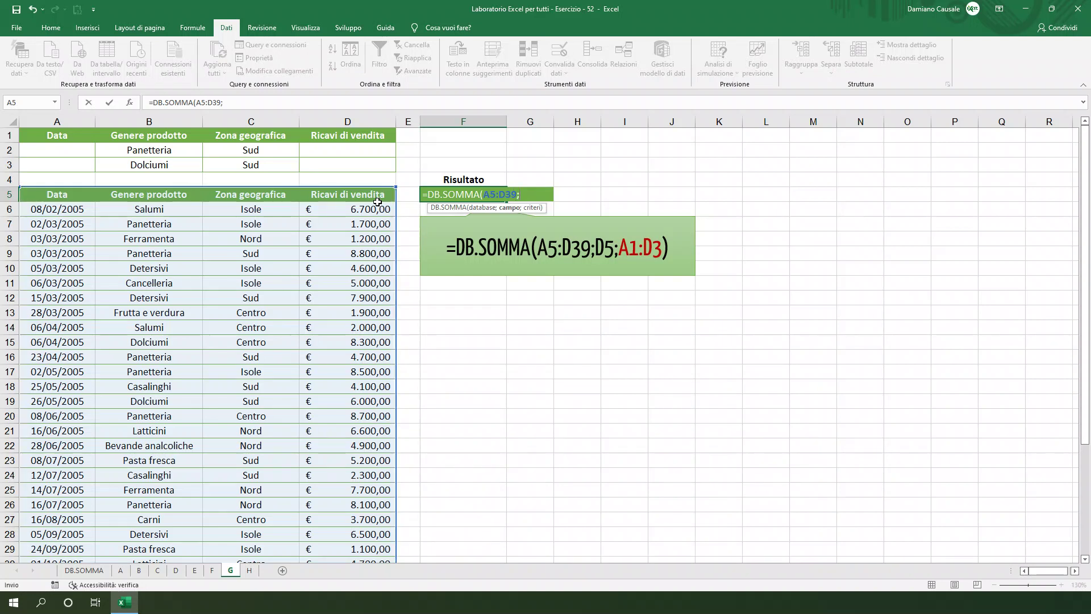
pyautogui.click(377, 203)
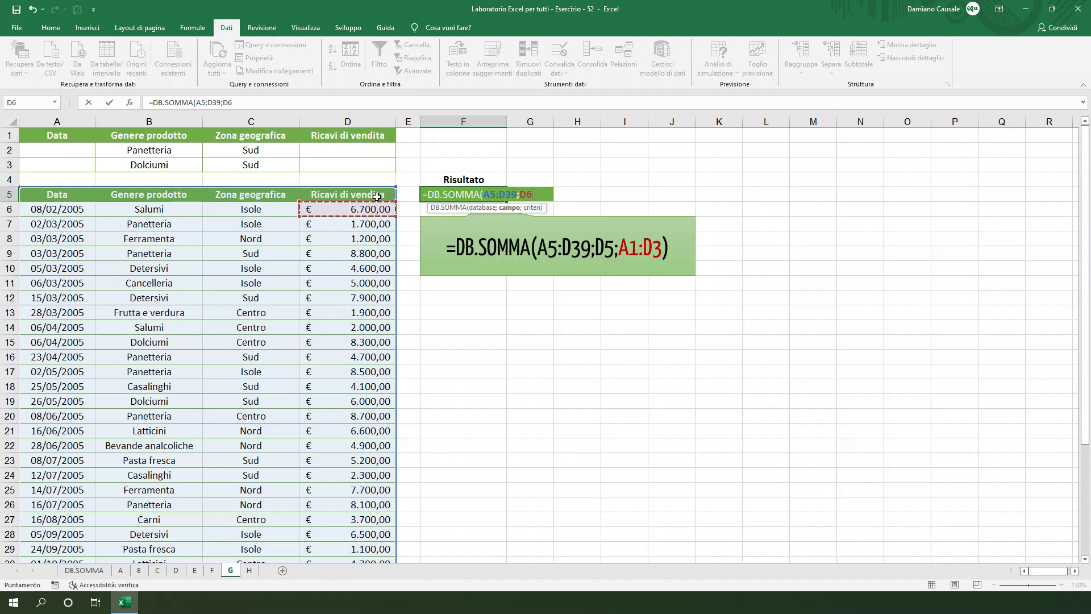
pyautogui.click(377, 196)
pyautogui.write(';')
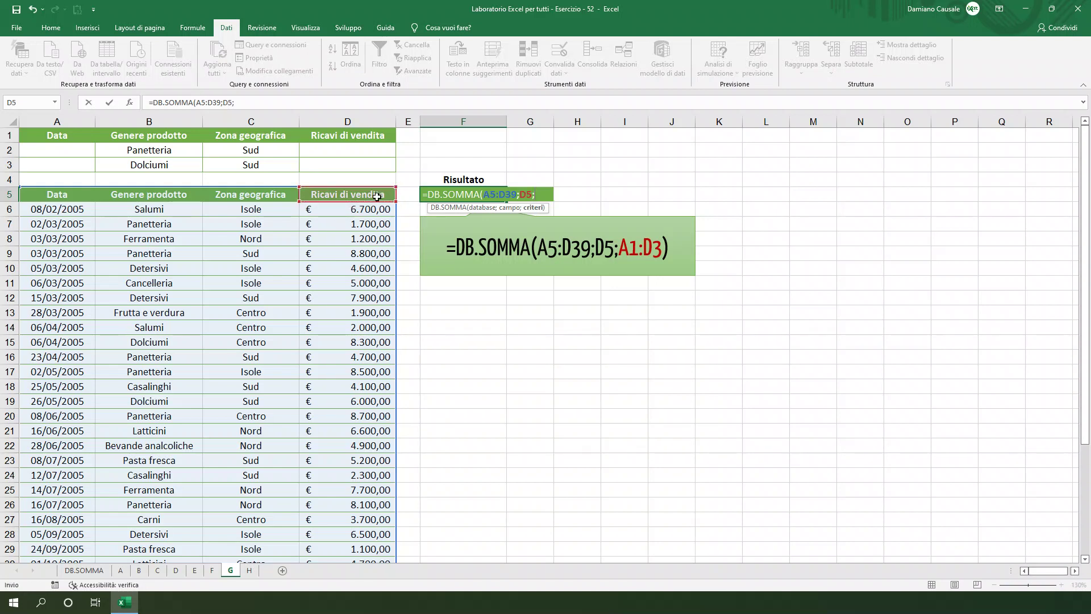
pyautogui.moveTo(54, 136); pyautogui.dragTo(343, 171)
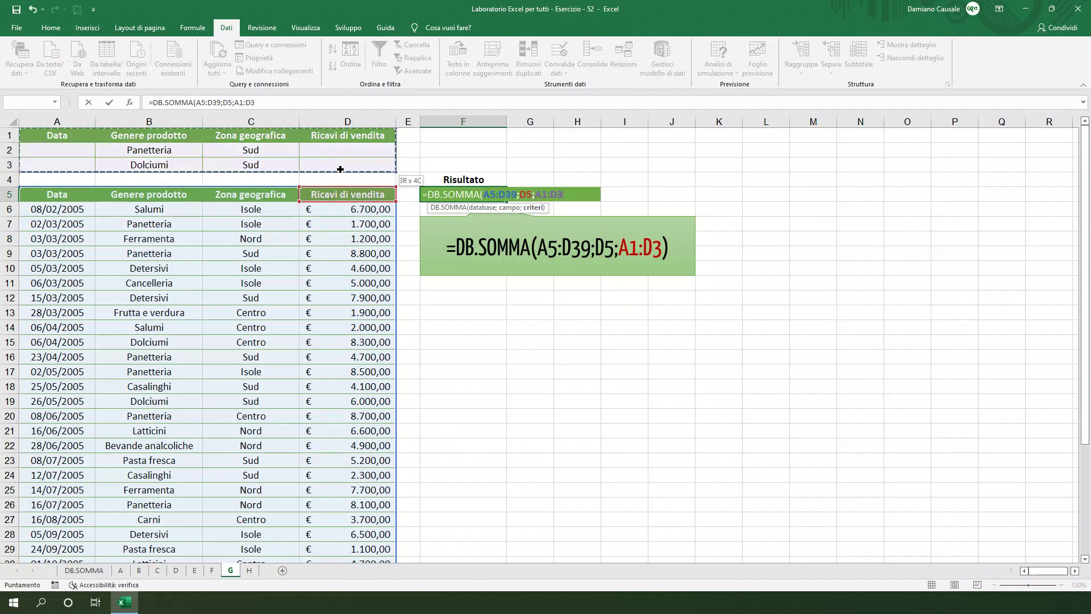
pyautogui.press('Return')
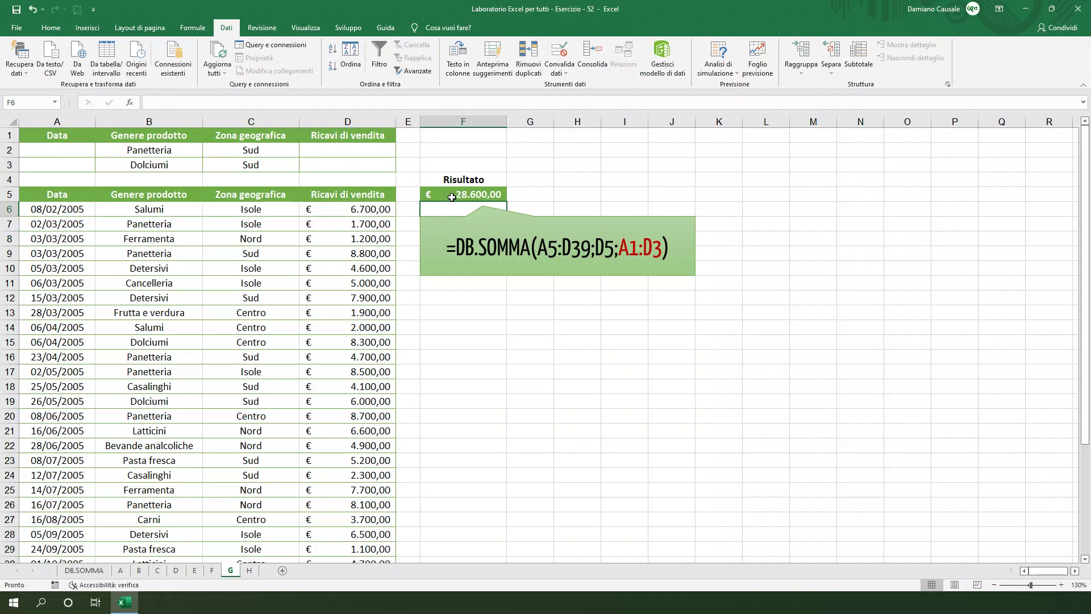
pyautogui.click(451, 197)
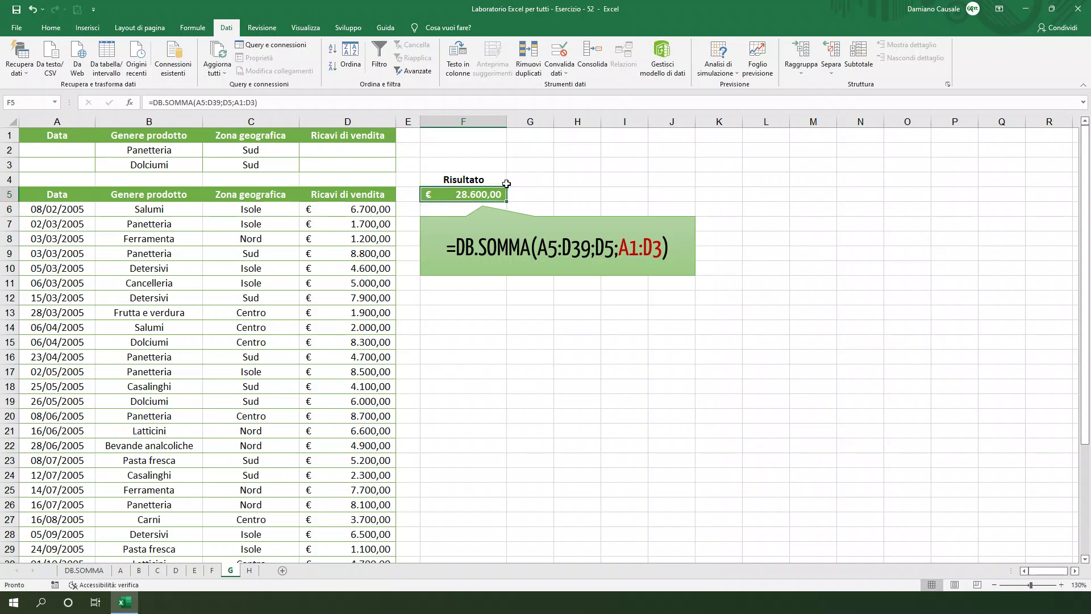
pyautogui.click(250, 570)
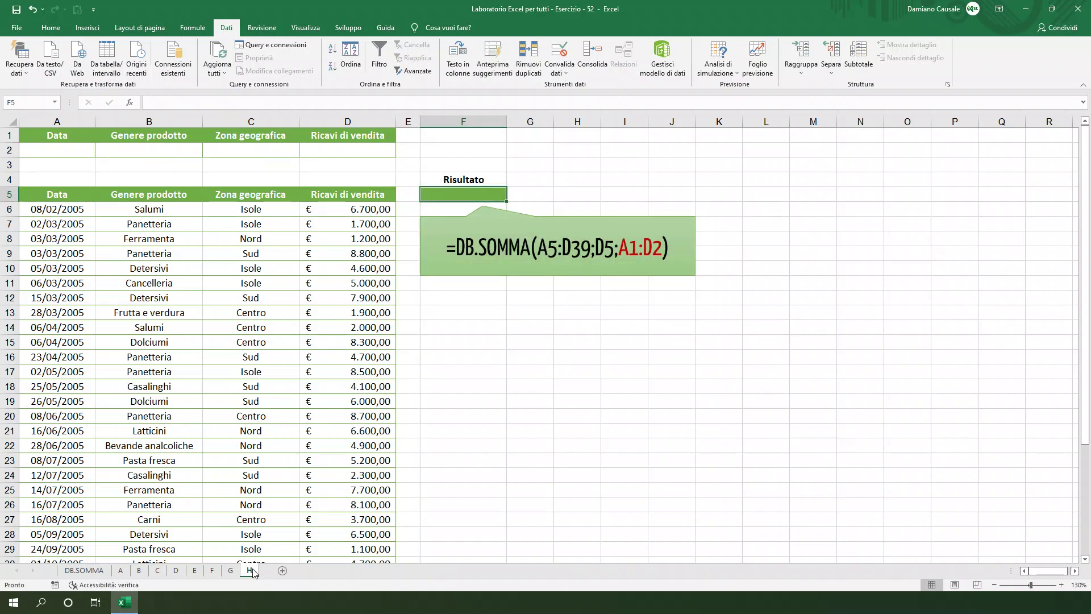
# - Enter Ca* in B2 and Isole in C2, noting Casalinghi and Cancelleria as matches
pyautogui.click(157, 147)
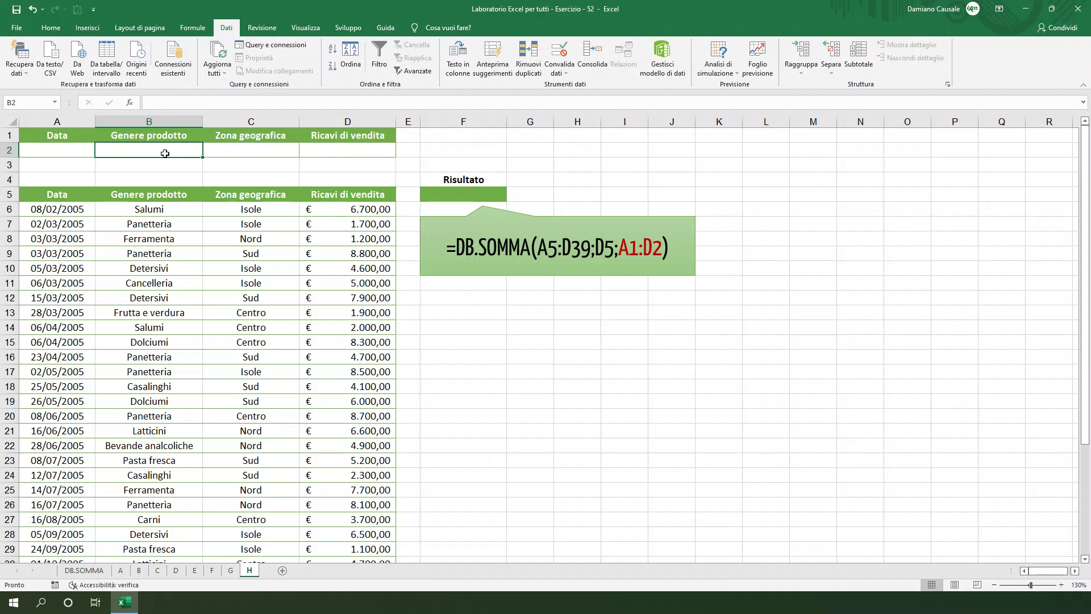
pyautogui.write('Ca')
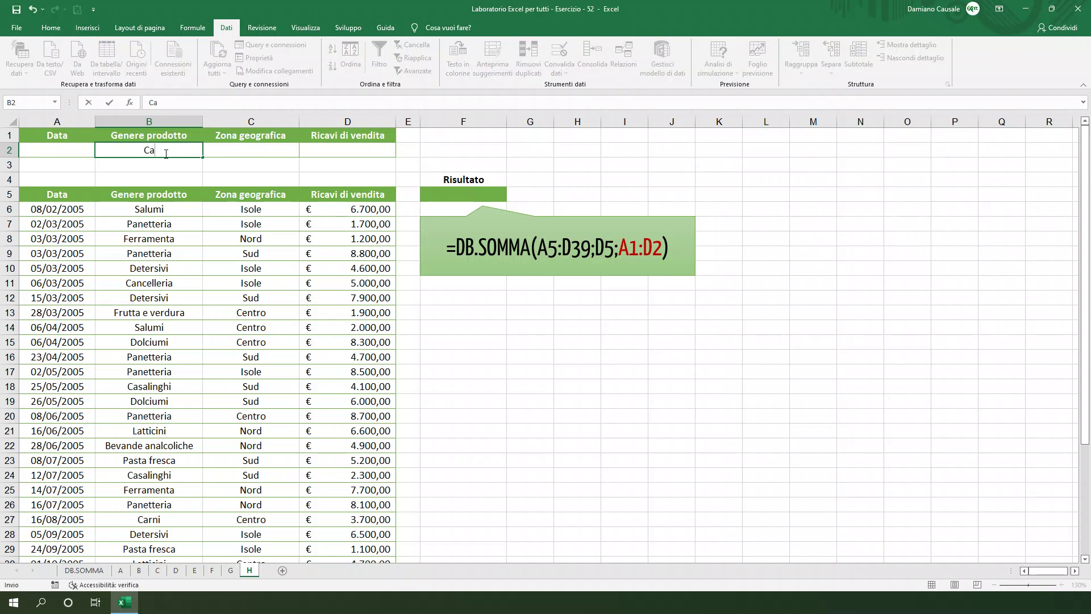
pyautogui.write('*')
pyautogui.click(228, 148)
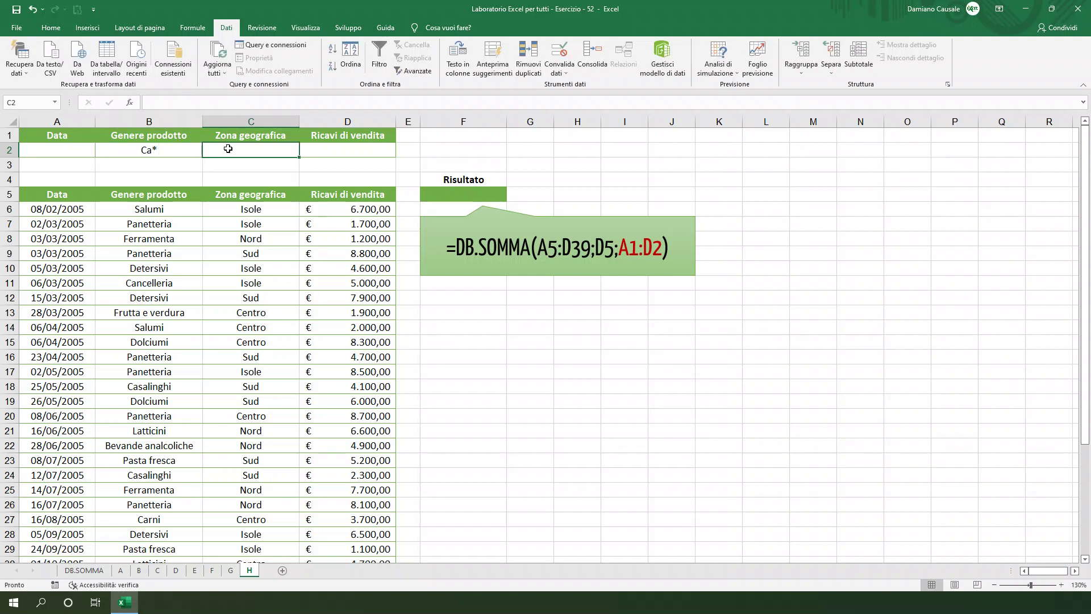
pyautogui.write('Isole')
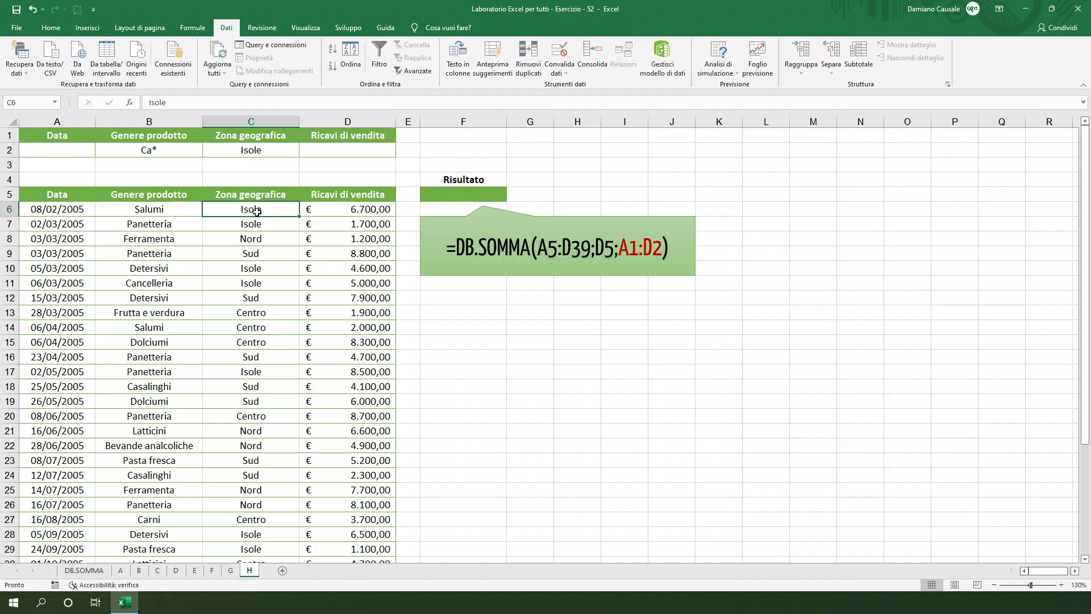
pyautogui.click(259, 210)
pyautogui.click(168, 388)
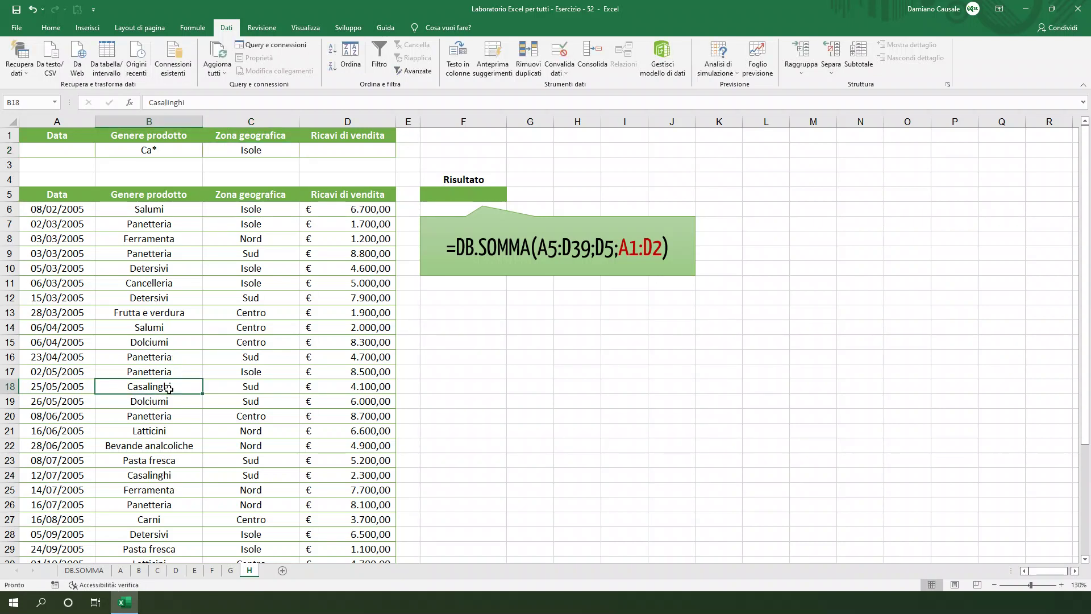
pyautogui.click(166, 285)
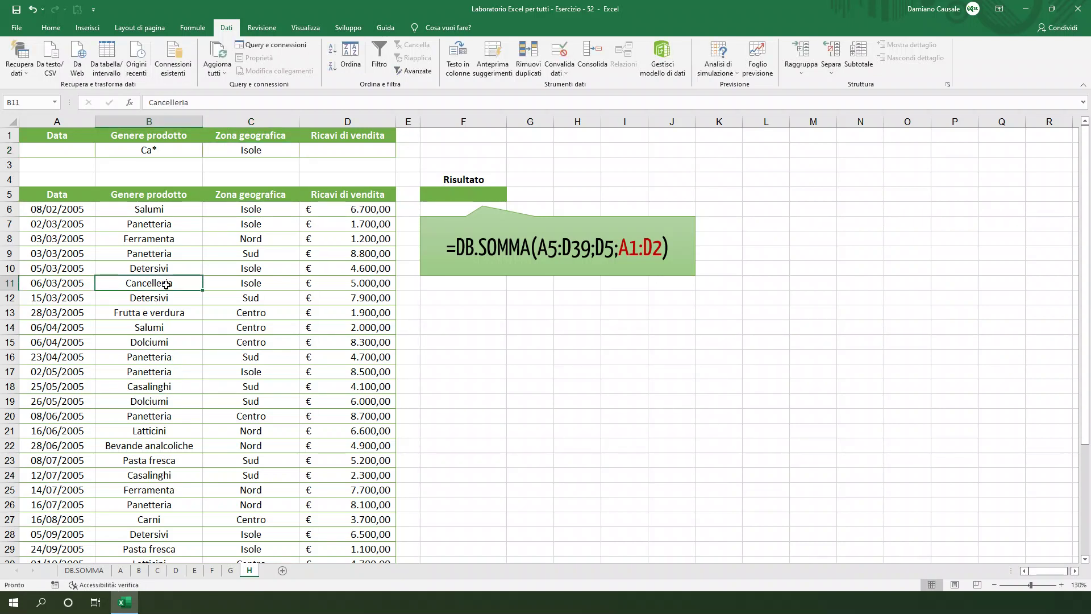
pyautogui.click(449, 198)
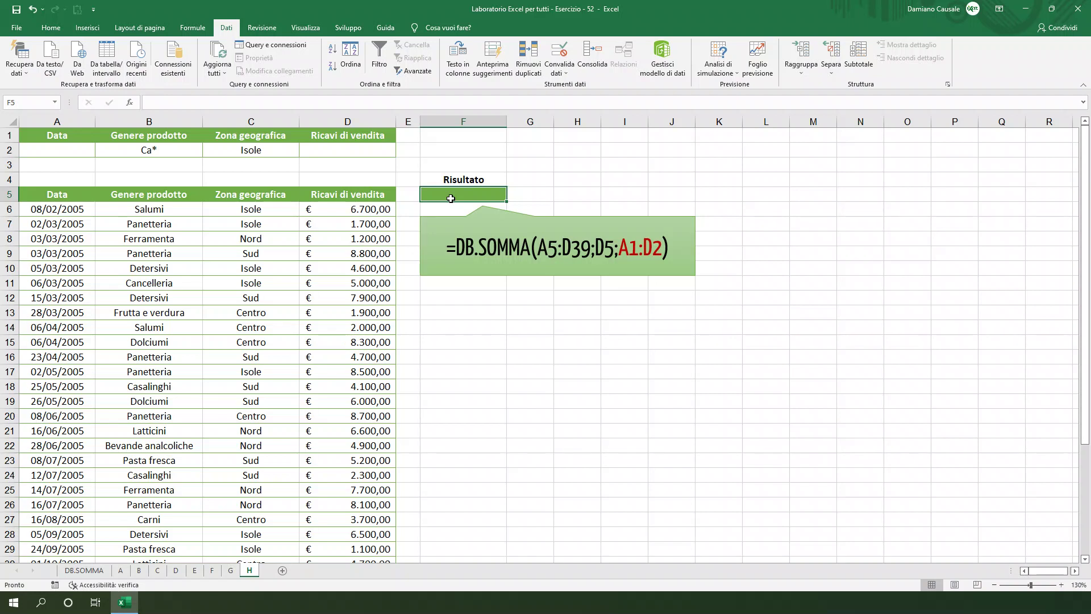
# - Enter =DB.SOMMA(A5:D39;D5;A1:D2) in F5, returning € 17.300,00 for Ca* products in Isole
pyautogui.write('=')
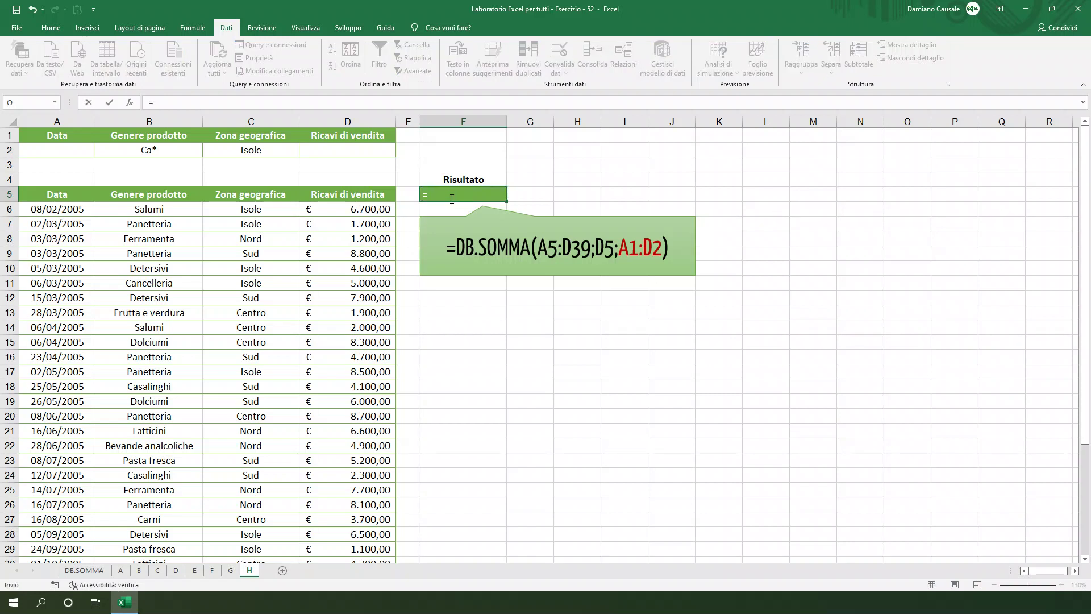
pyautogui.write('db')
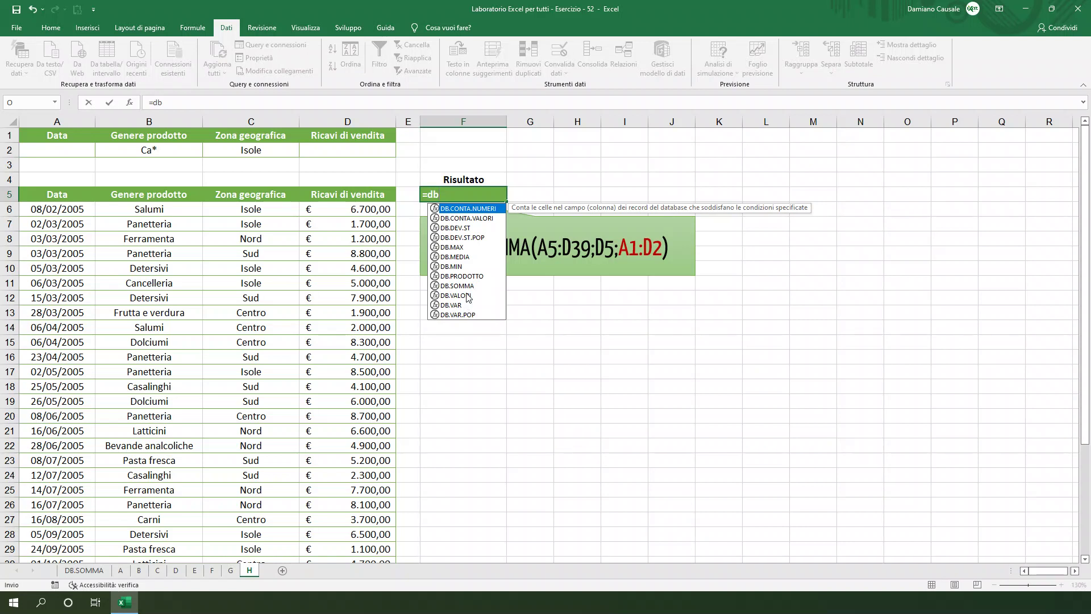
pyautogui.doubleClick(458, 286)
pyautogui.moveTo(50, 193); pyautogui.dragTo(341, 200)
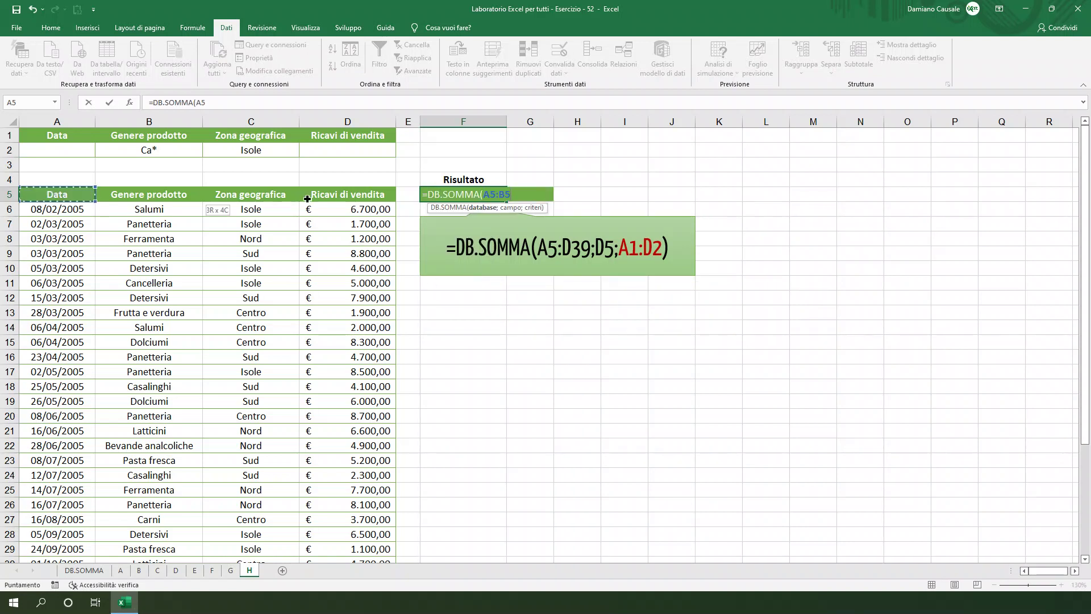
pyautogui.hotkey('ctrl', 'shift', 'Down')
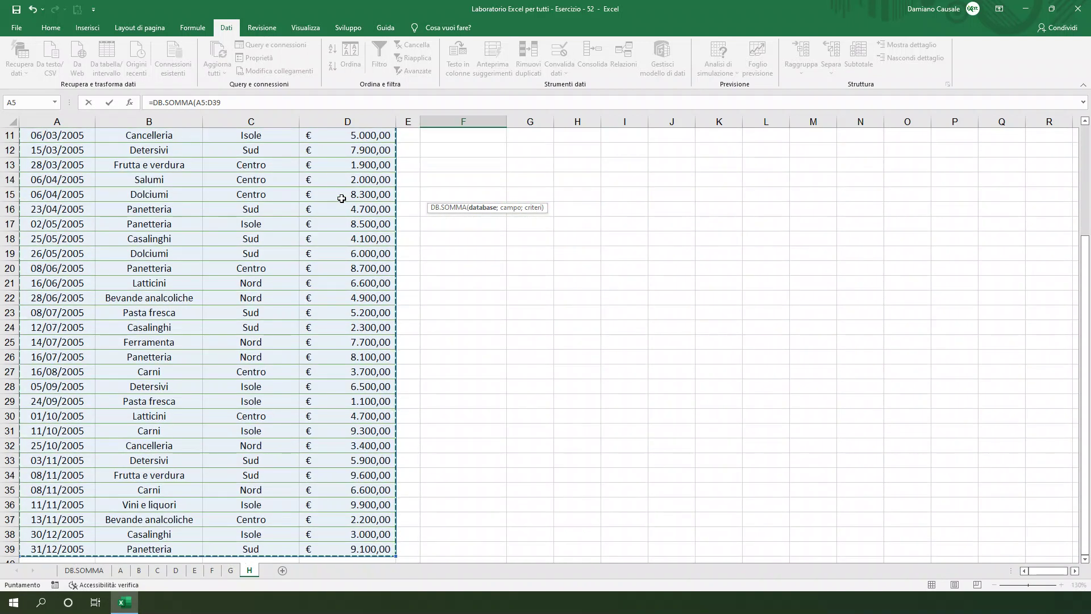
pyautogui.write(';')
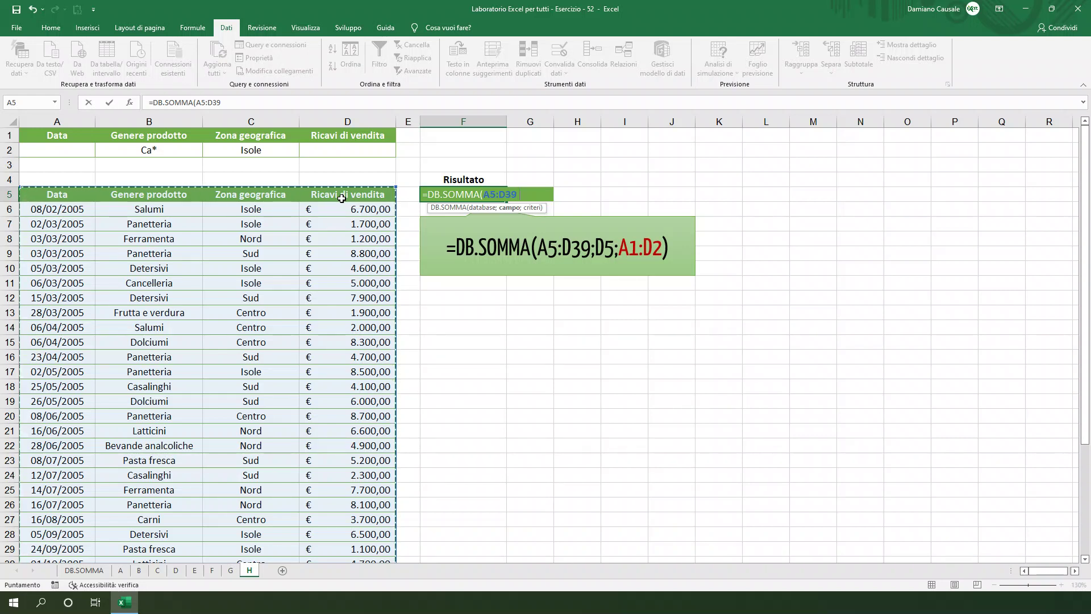
pyautogui.click(342, 198)
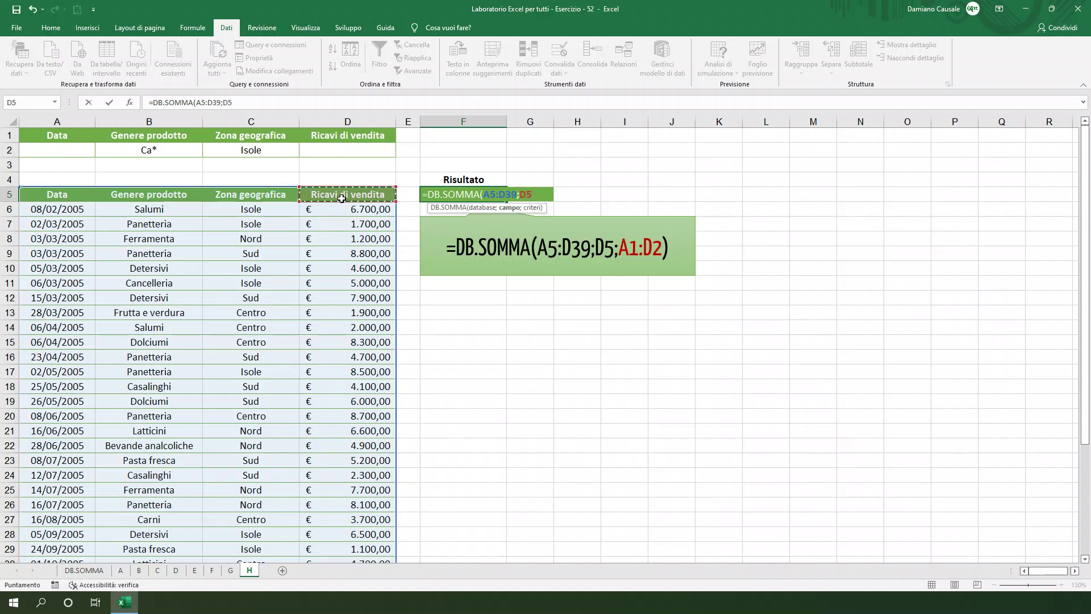
pyautogui.write(';')
pyautogui.moveTo(63, 138); pyautogui.dragTo(345, 149)
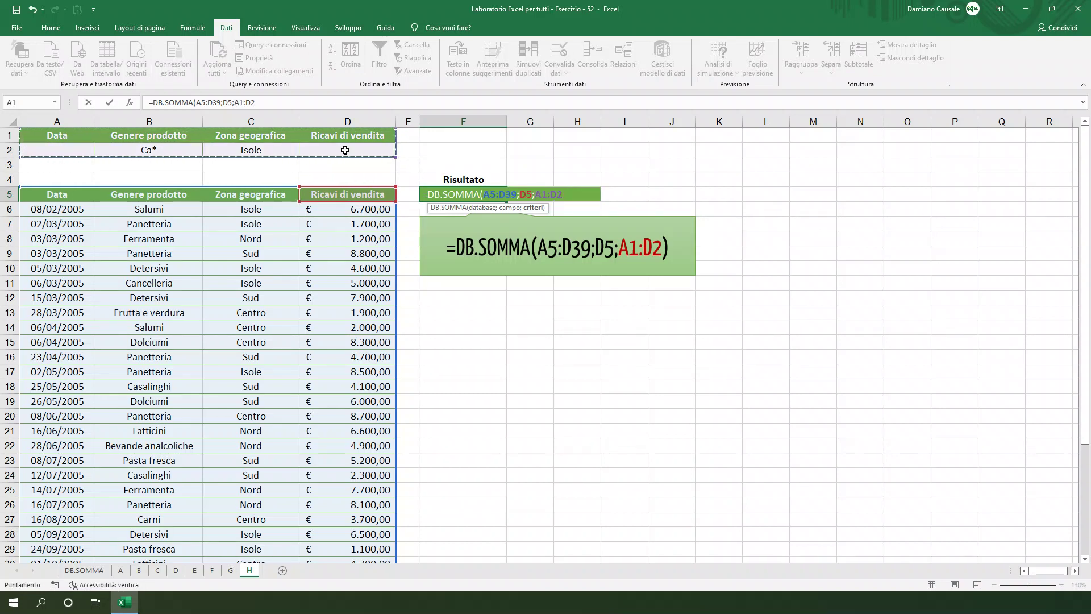
pyautogui.press('Return')
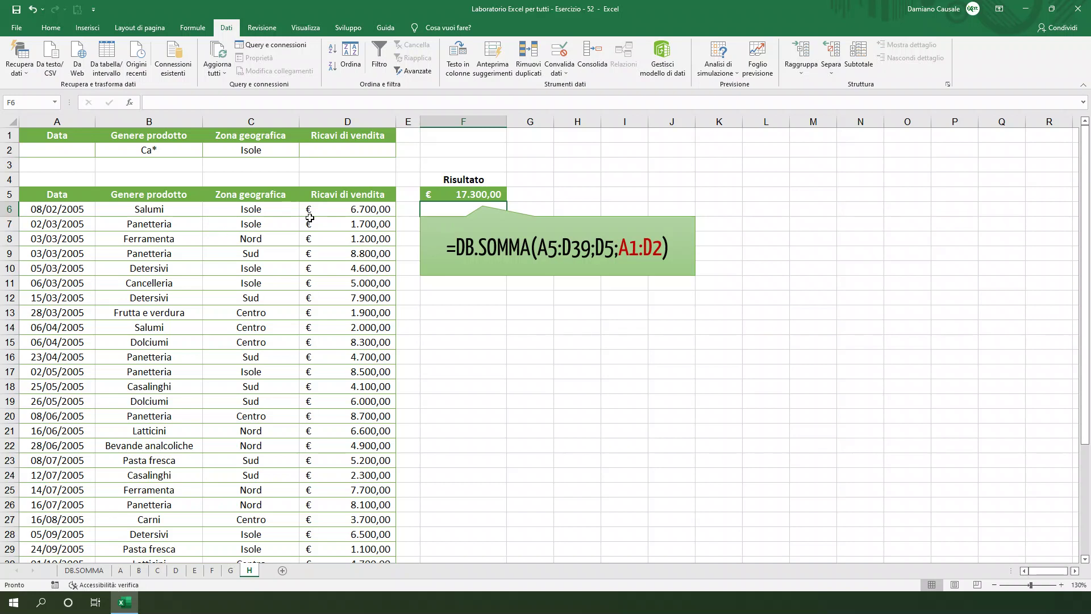
pyautogui.click(453, 197)
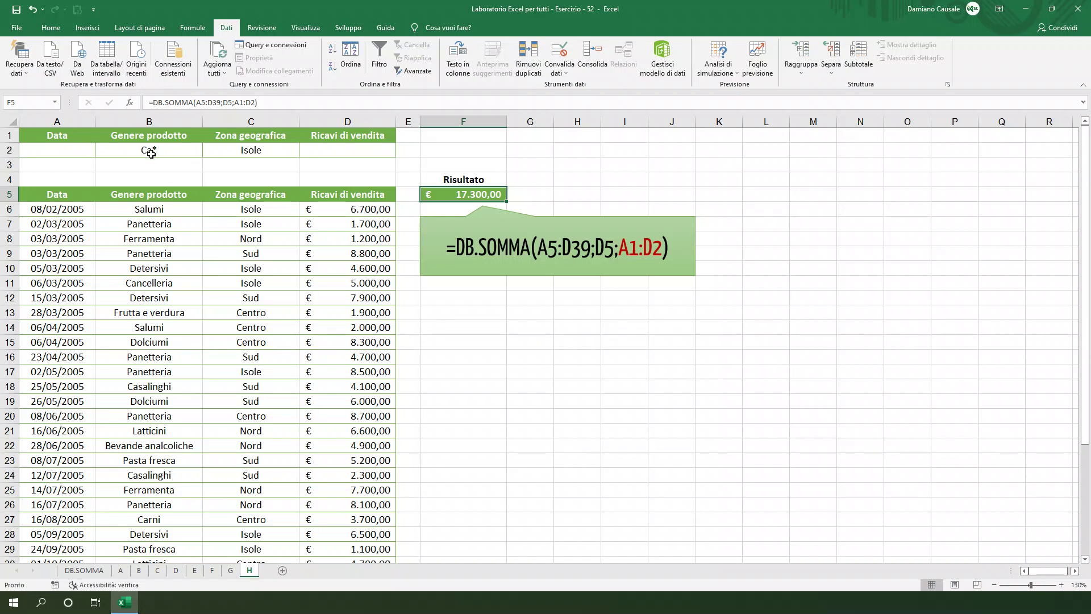
pyautogui.click(258, 239)
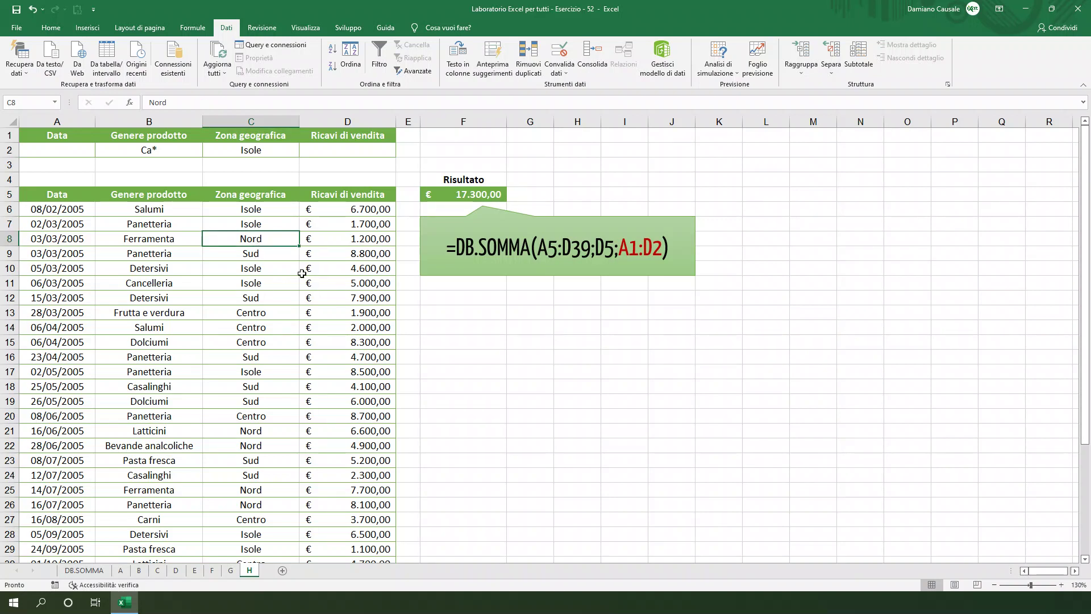